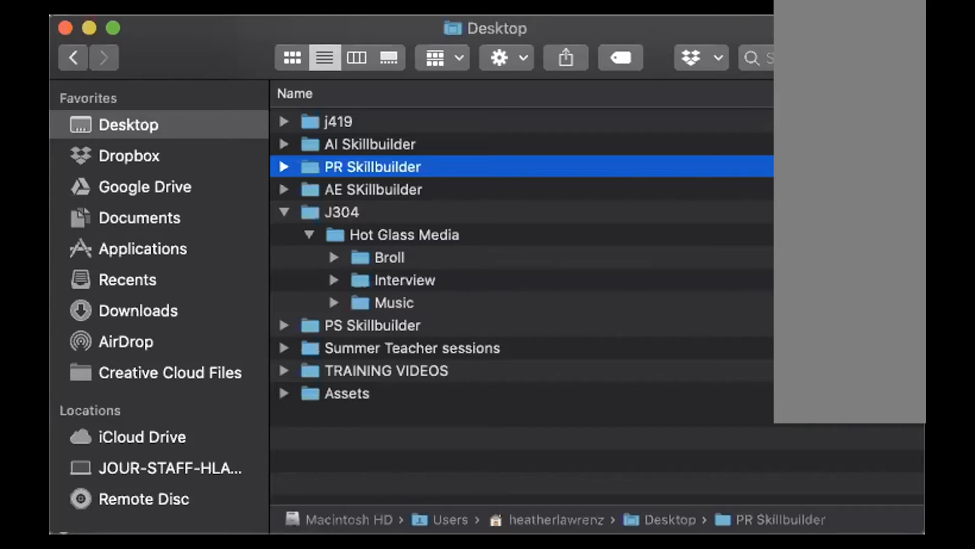
Examine the Hot Glass Media folder inside J304 and the video clips in its Broll subfolder.
left_click(306, 212)
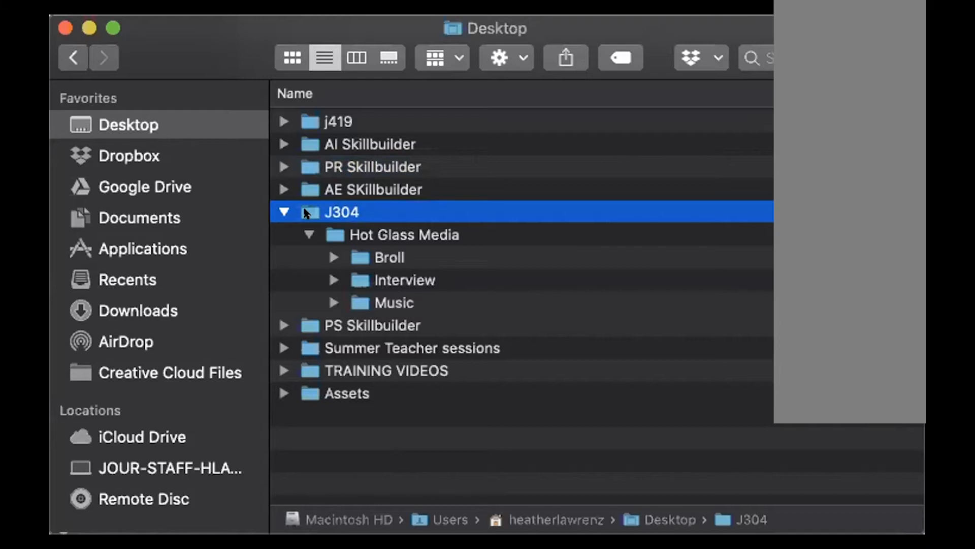
left_click(357, 234)
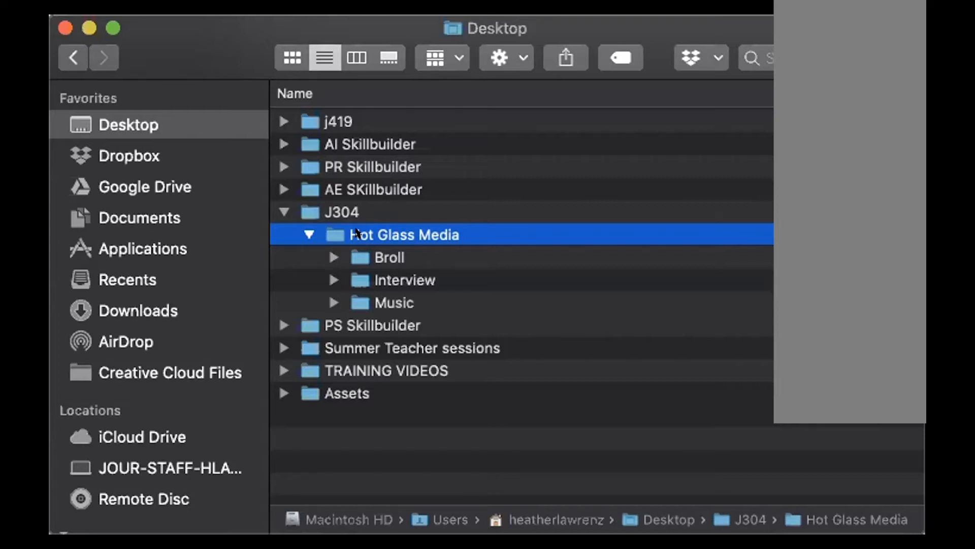
left_click(331, 257)
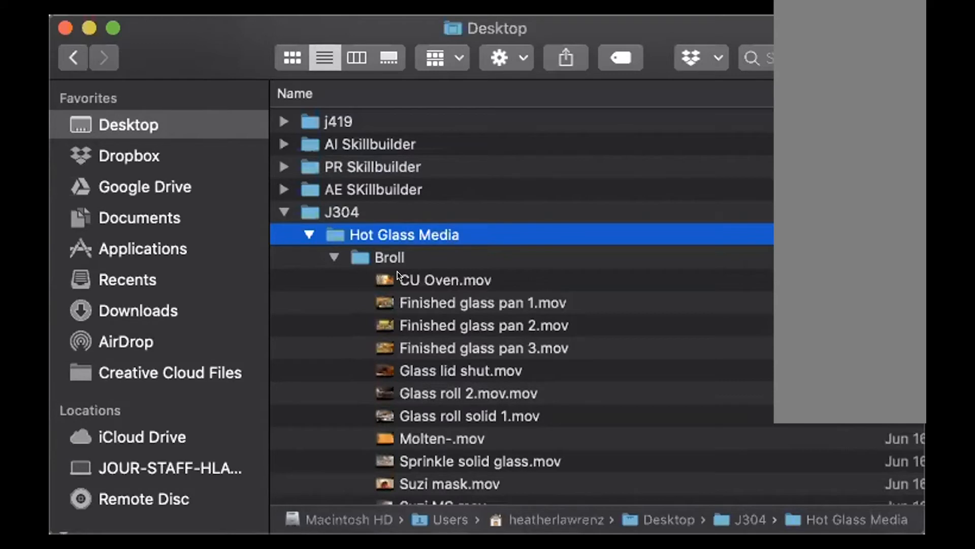
scroll(417, 325, "down", 10)
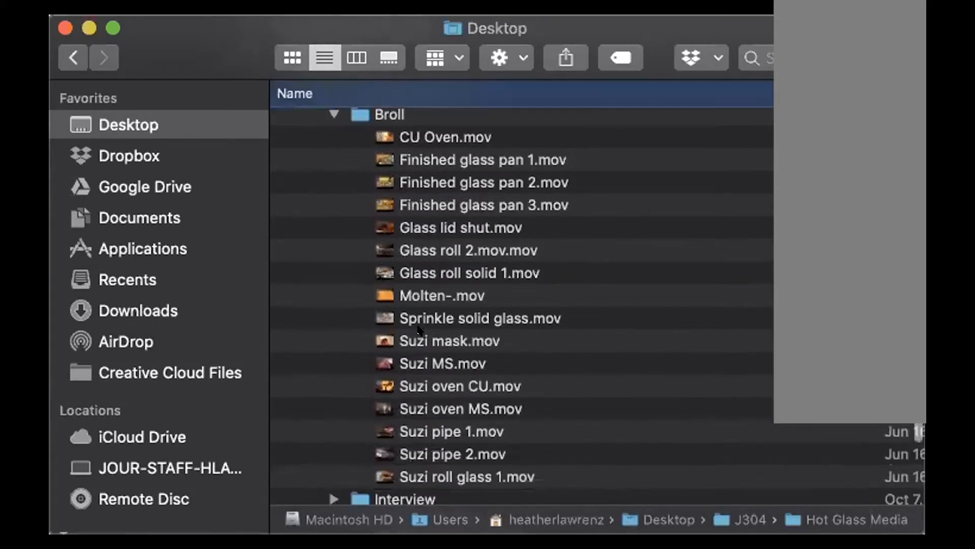
scroll(418, 330, "down", 2)
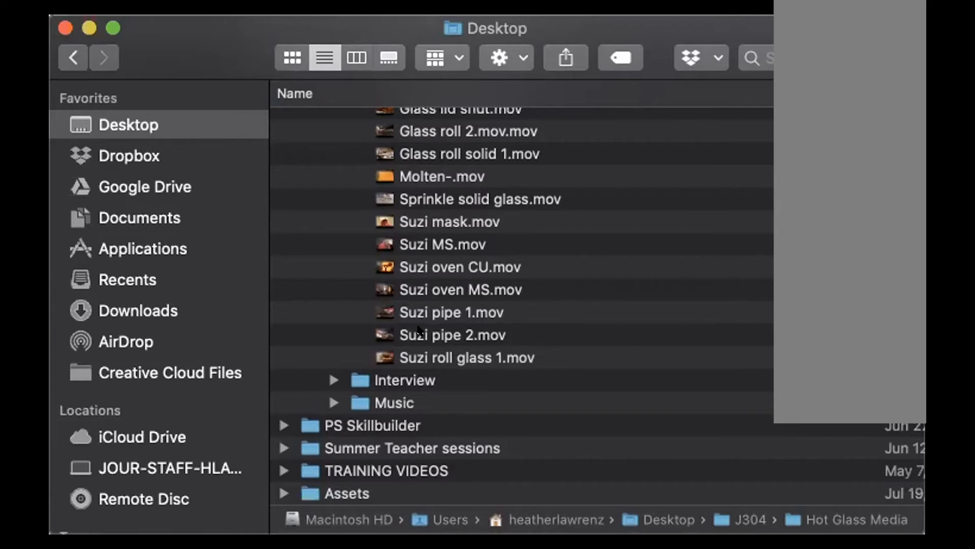
scroll(418, 330, "up", 8)
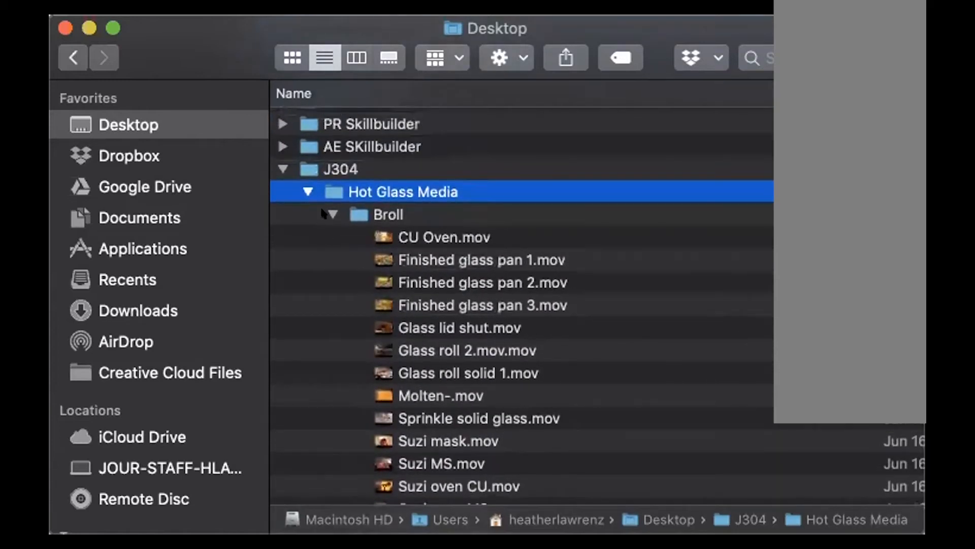
left_click(324, 213)
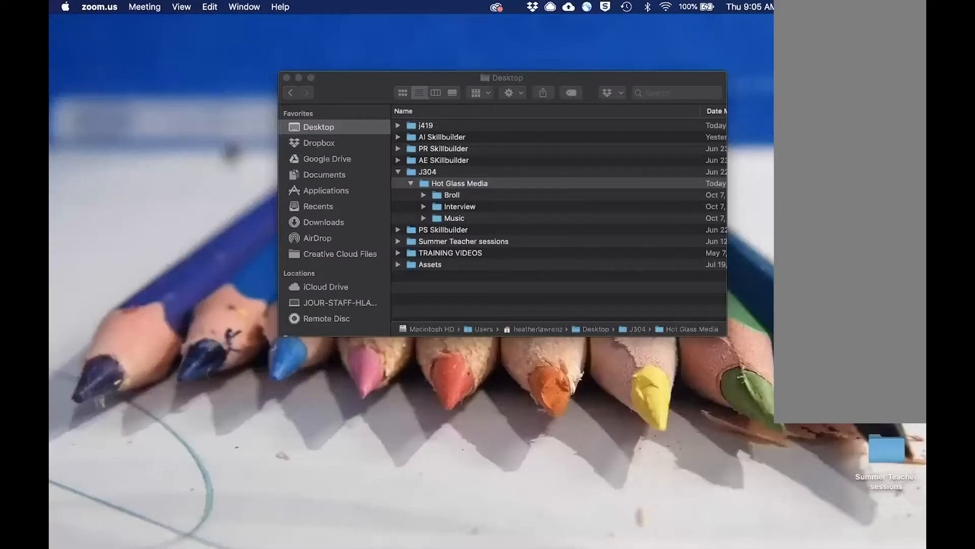
Switch to Adobe Premiere Pro 2020 and look over the Learn tutorials and the recent projects on its Home screen.
mouse_move(560, 533)
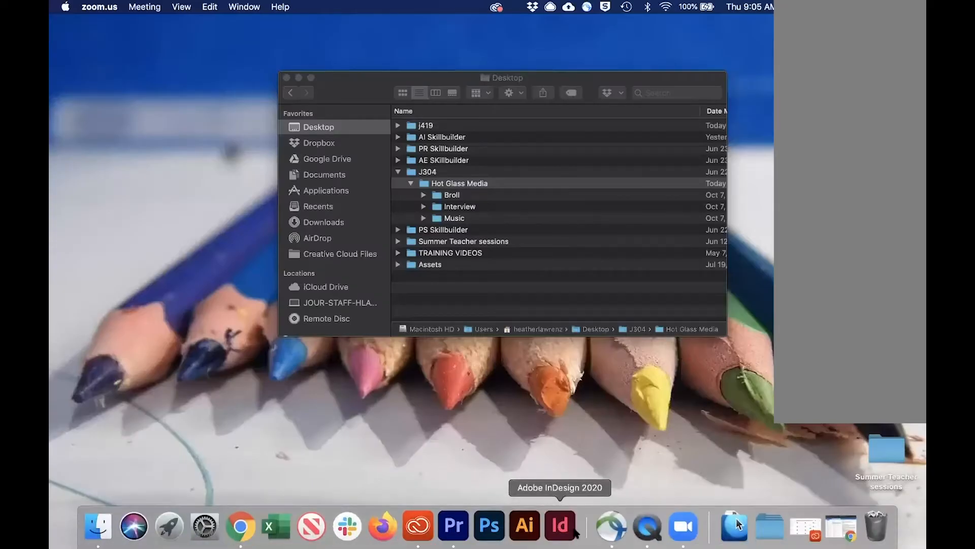
left_click(453, 526)
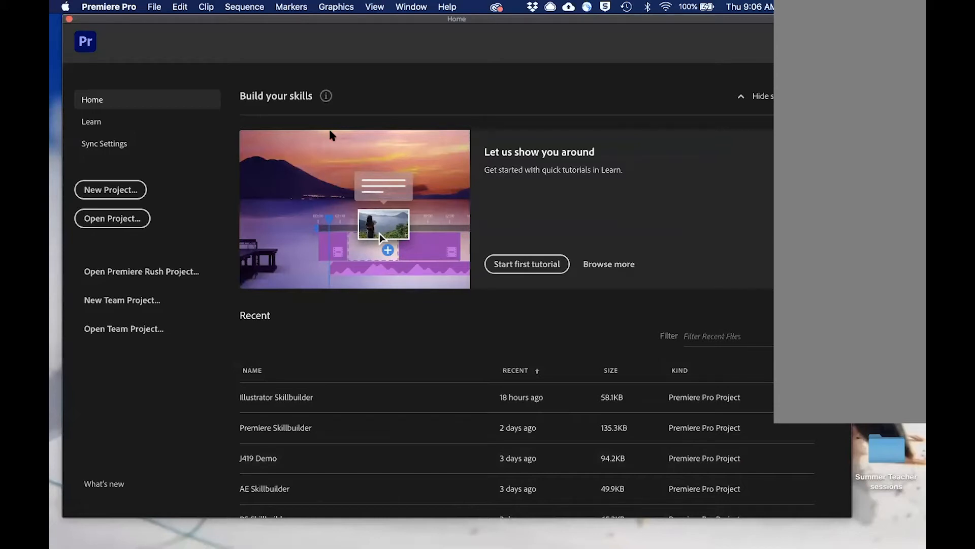
left_click(95, 125)
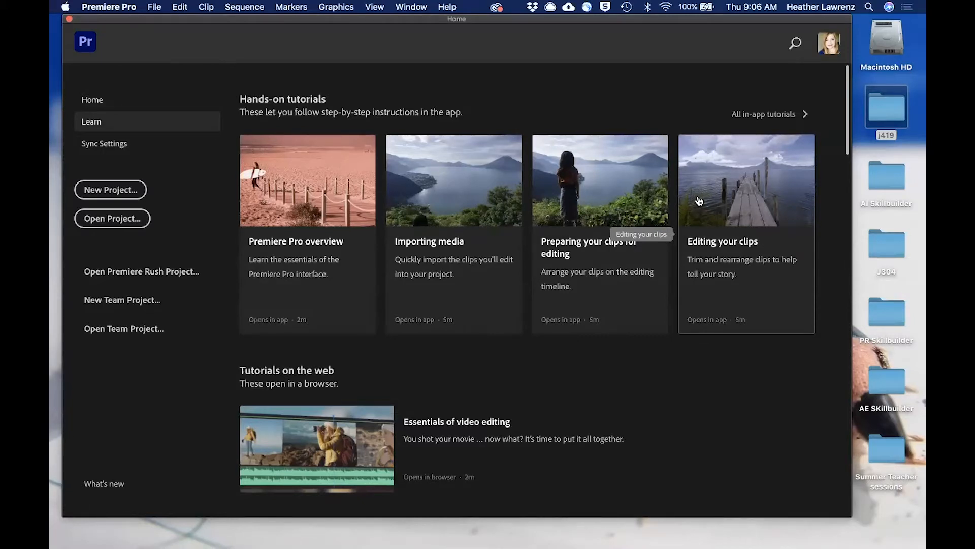
left_click(95, 103)
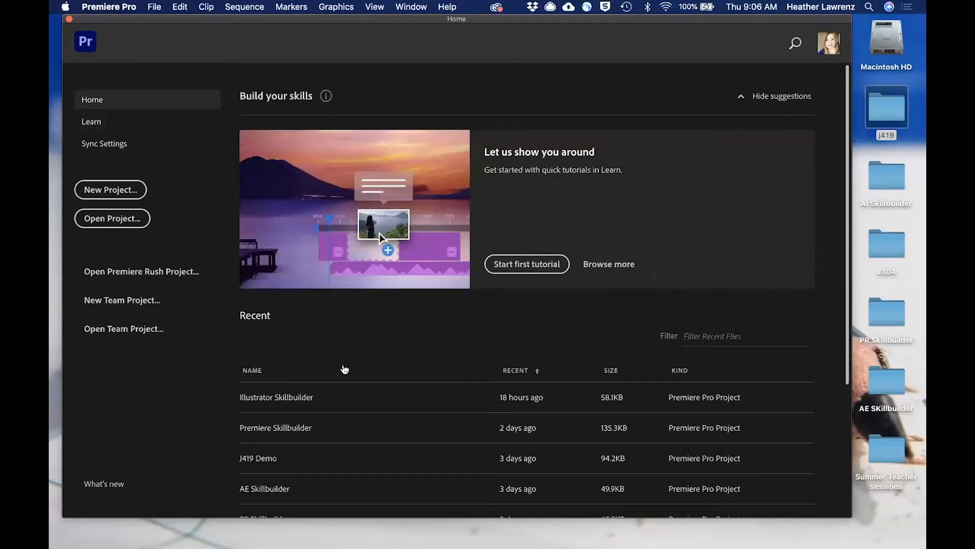
scroll(330, 421, "down", 5)
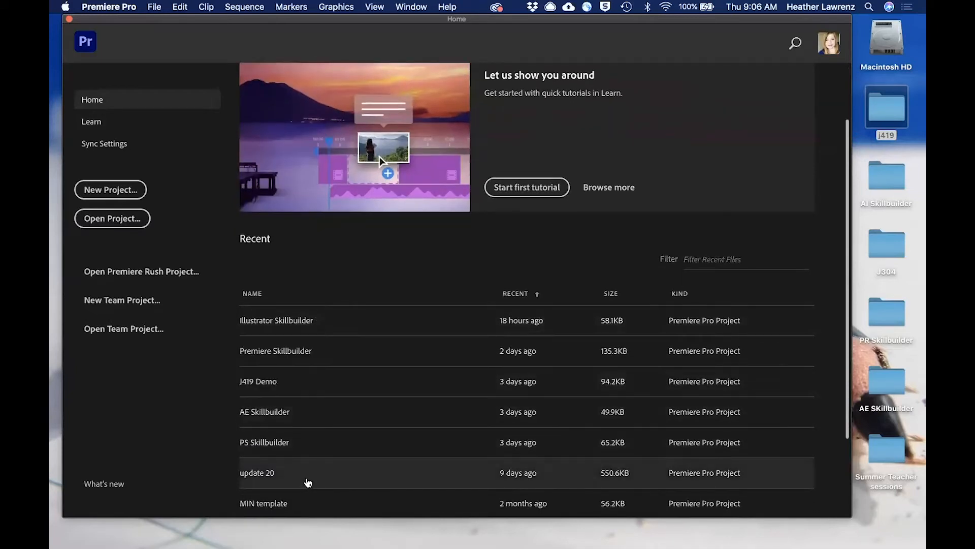
Start a new project and name it "J304 Glass Video".
left_click(115, 192)
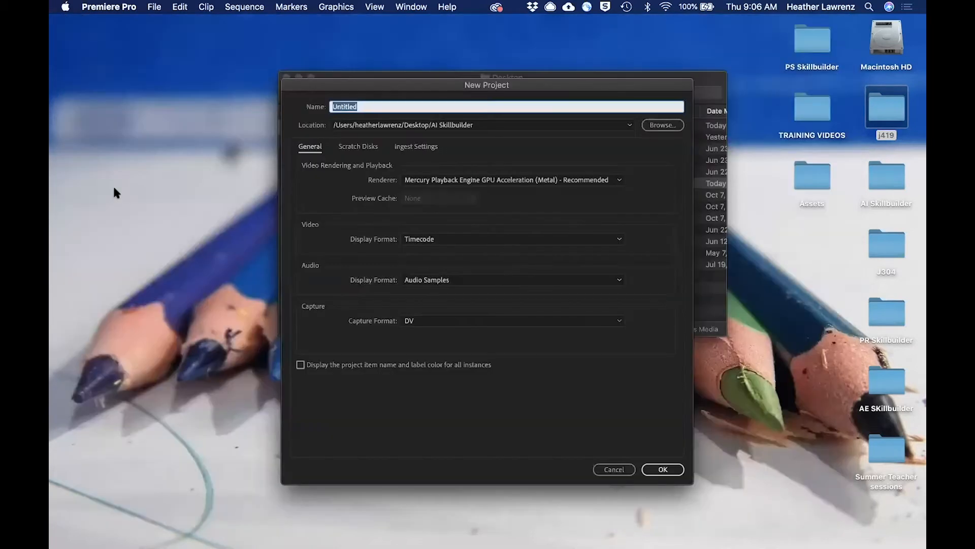
type("J304 Glass Video")
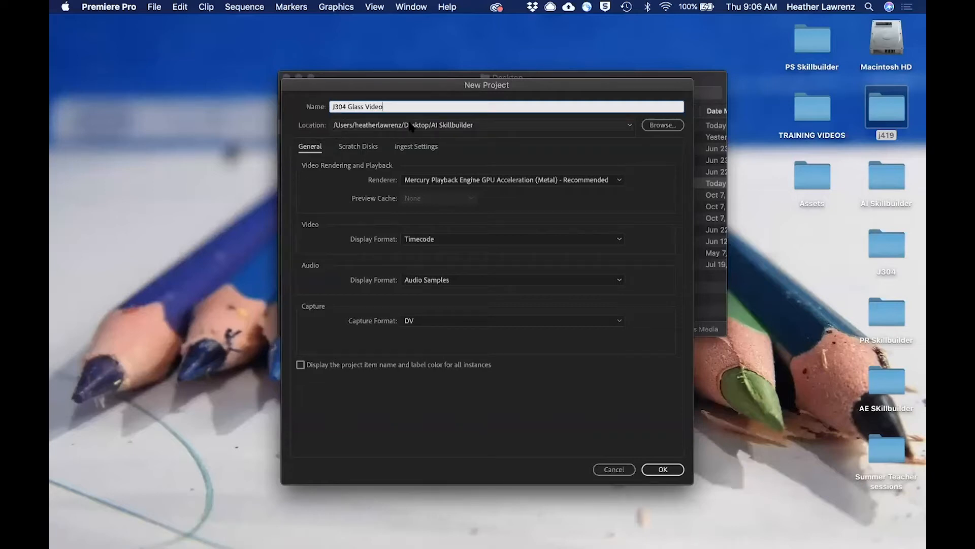
Set the new project's location to the Hot Glass Media folder inside J304 on the Desktop.
left_click(495, 127)
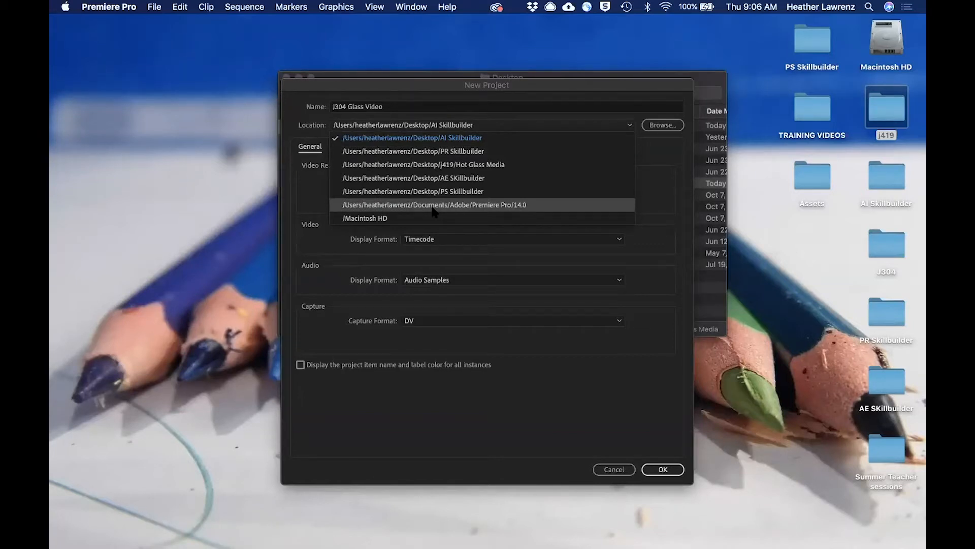
left_click(662, 125)
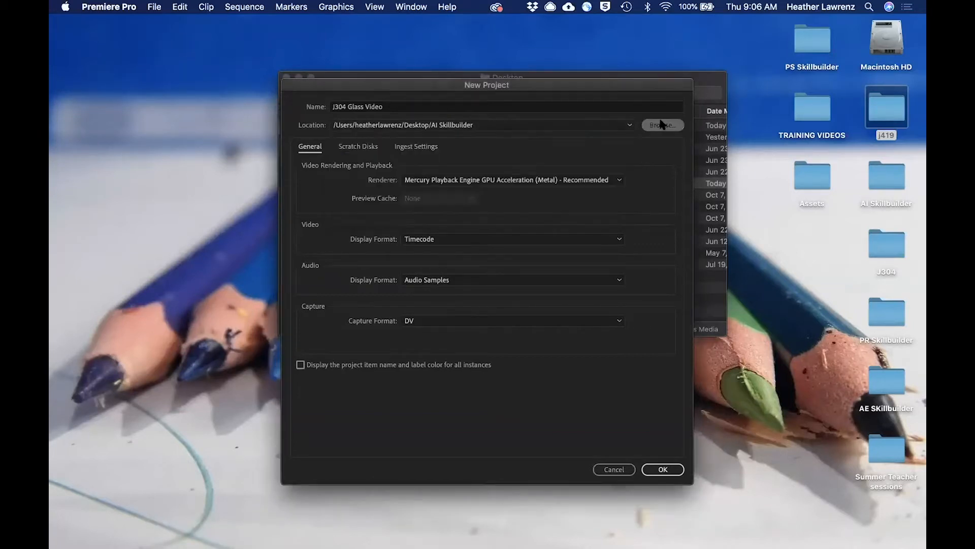
left_click(662, 124)
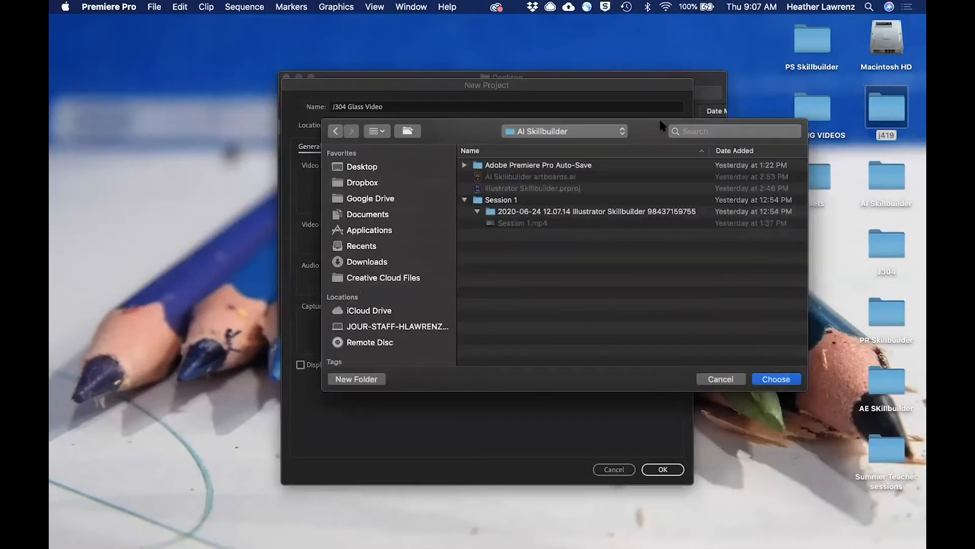
left_click_drag(646, 124, 546, 131)
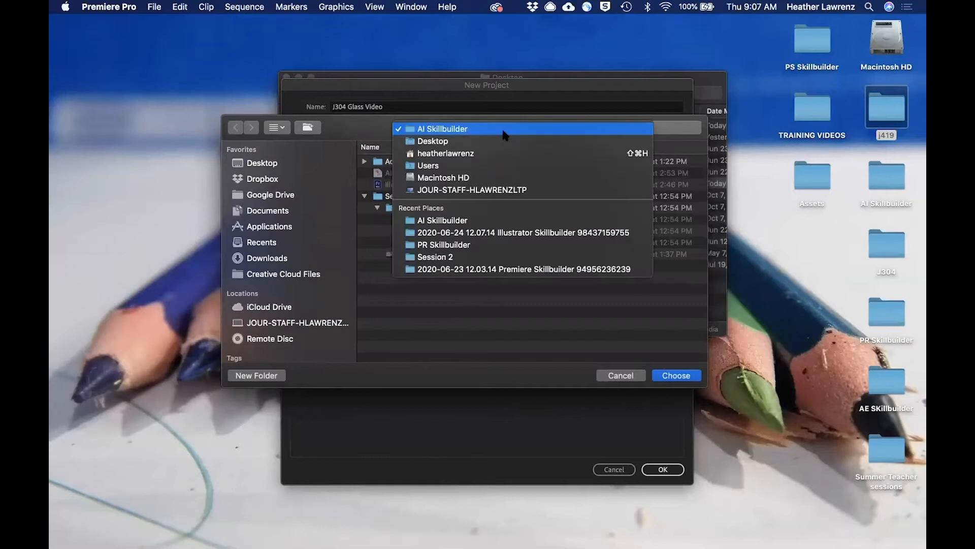
left_click(477, 140)
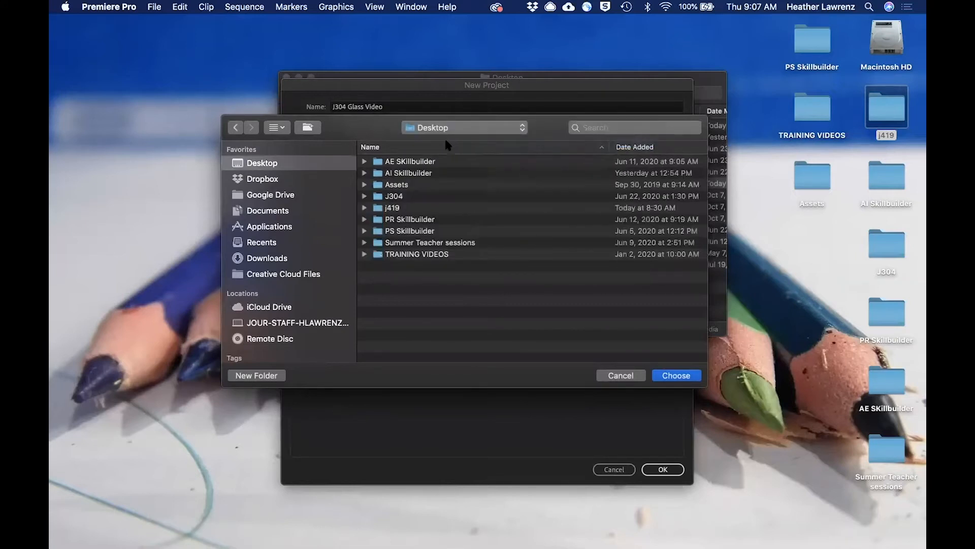
left_click(366, 197)
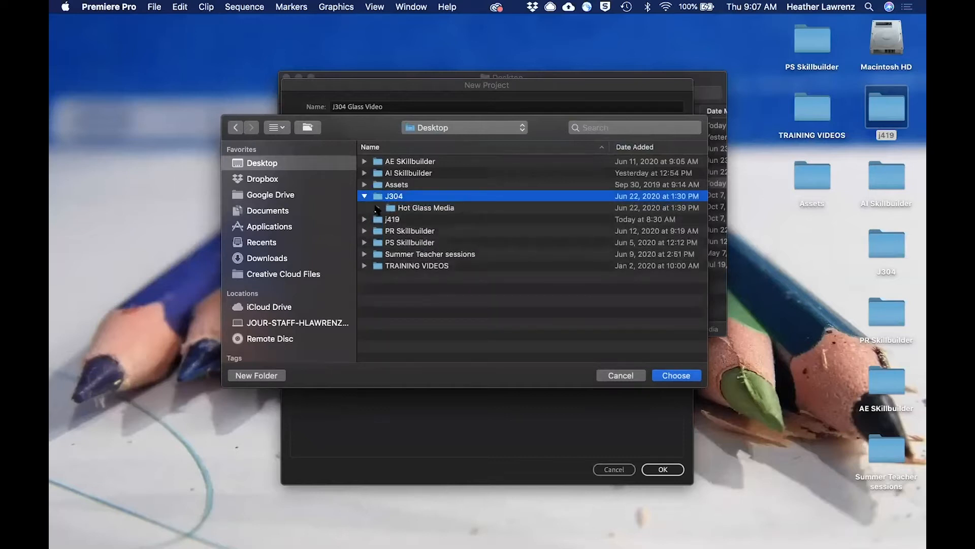
left_click(377, 207)
double_click(407, 209)
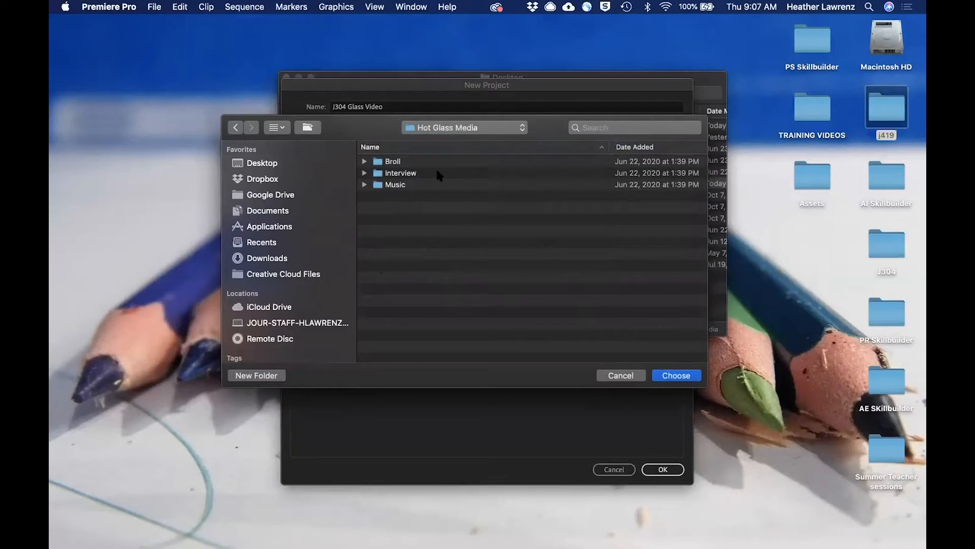
left_click(677, 377)
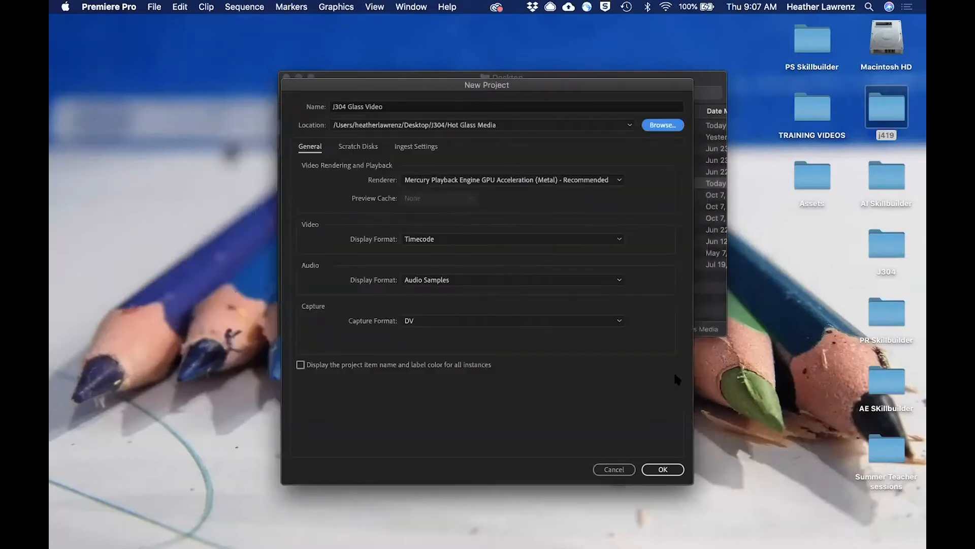
Check the scratch disk locations and create the project, bringing Premiere Pro back to the front.
left_click(356, 146)
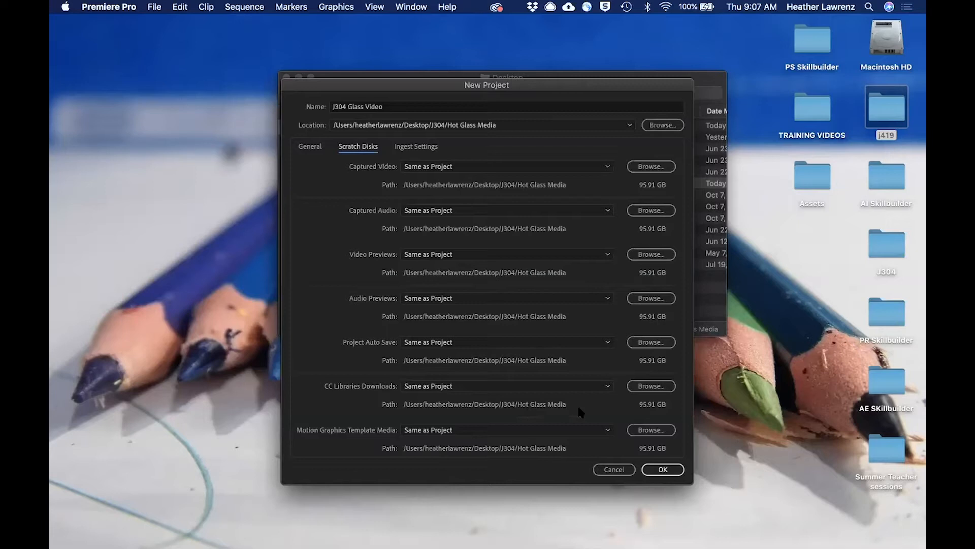
left_click(665, 470)
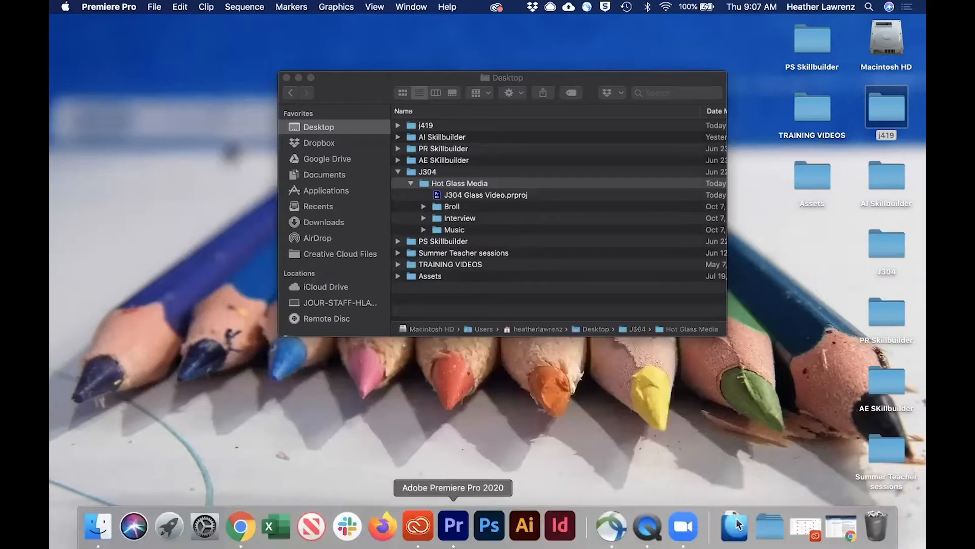
left_click(453, 525)
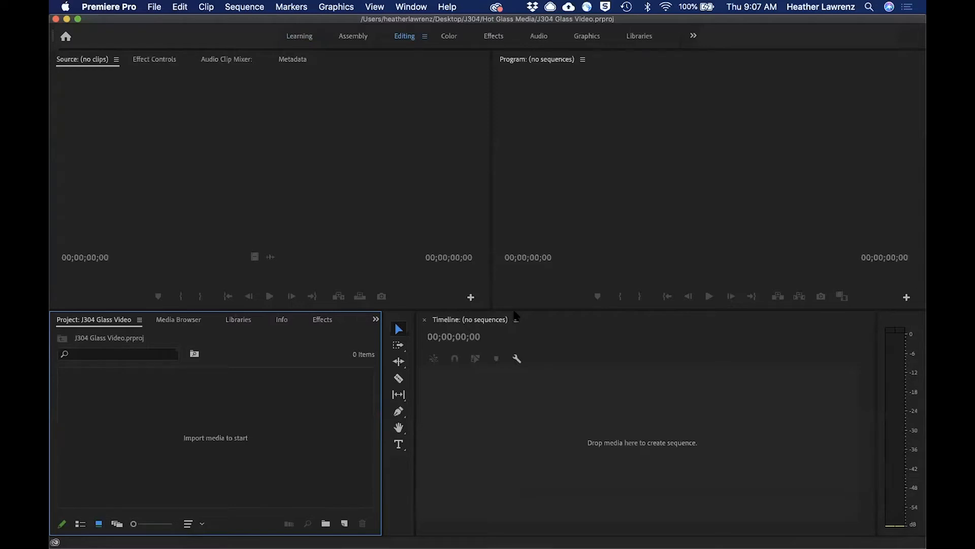
left_click(106, 5)
left_click(154, 7)
left_click(153, 6)
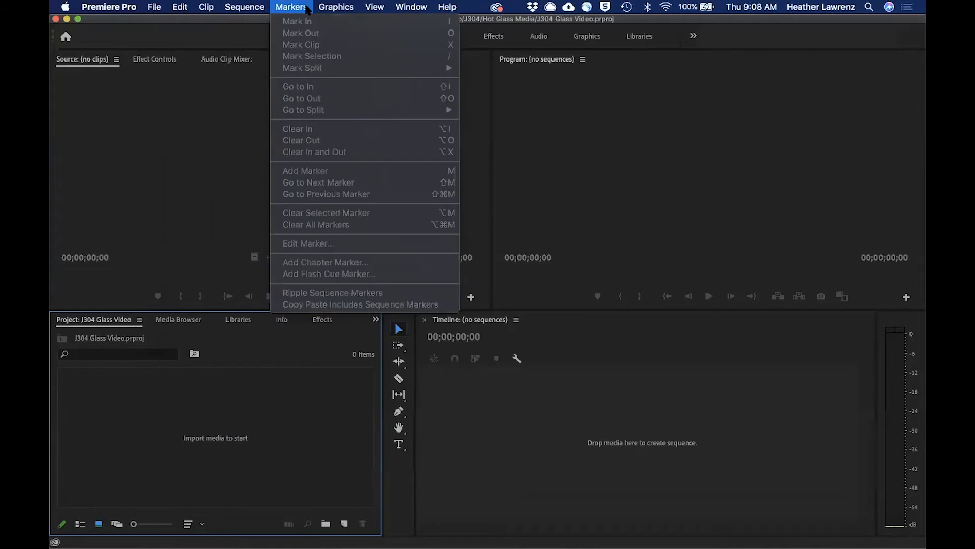
mouse_move(327, 8)
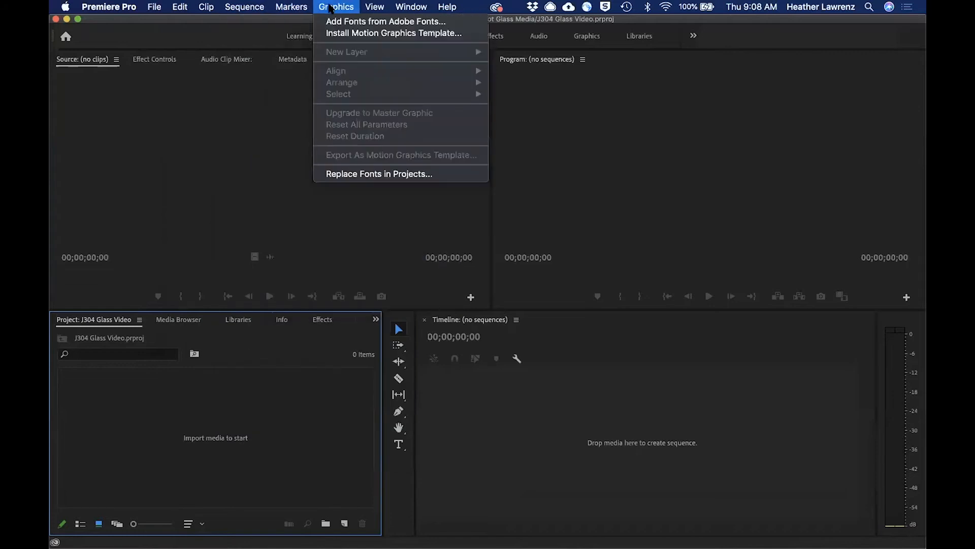
left_click(330, 9)
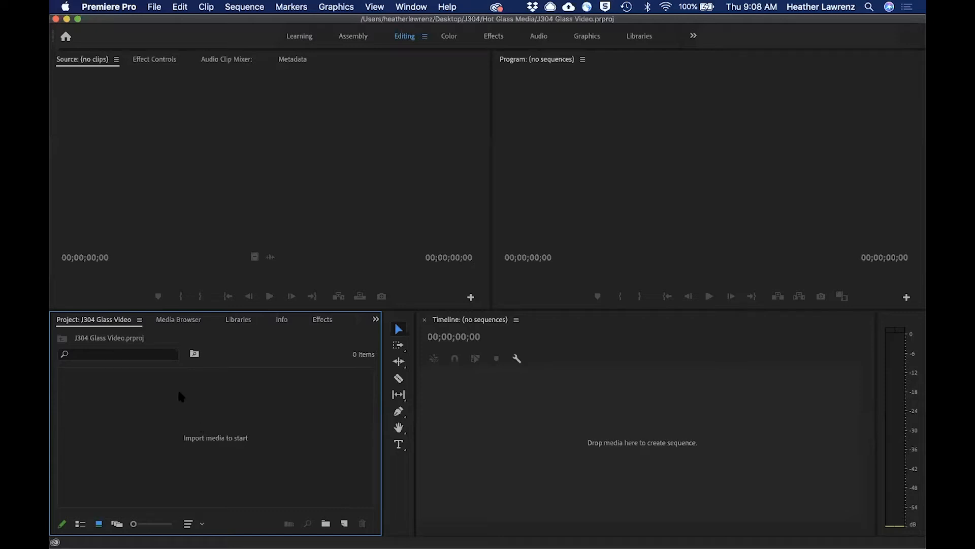
Import the Broll, Interview and Music folders from Hot Glass Media into the project and clear the selection.
double_click(182, 443)
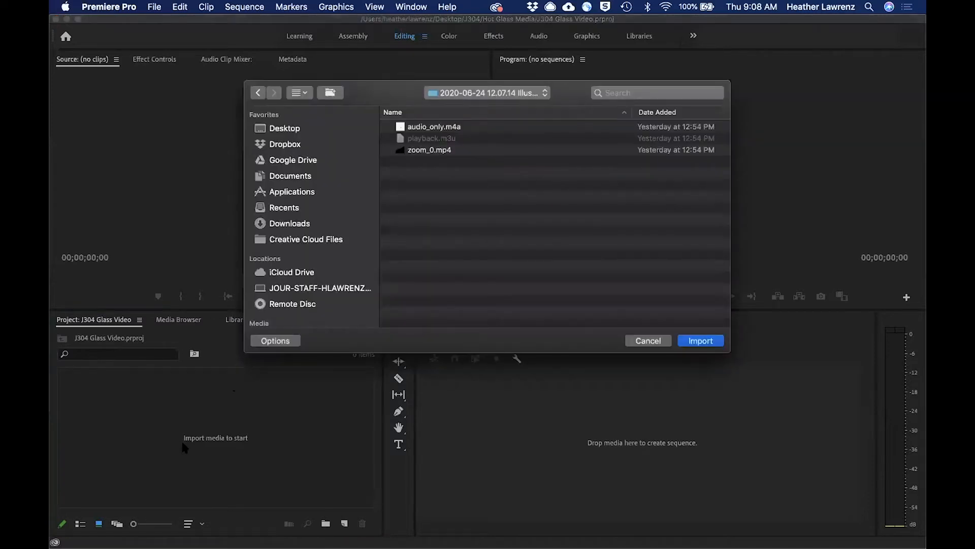
left_click(467, 94)
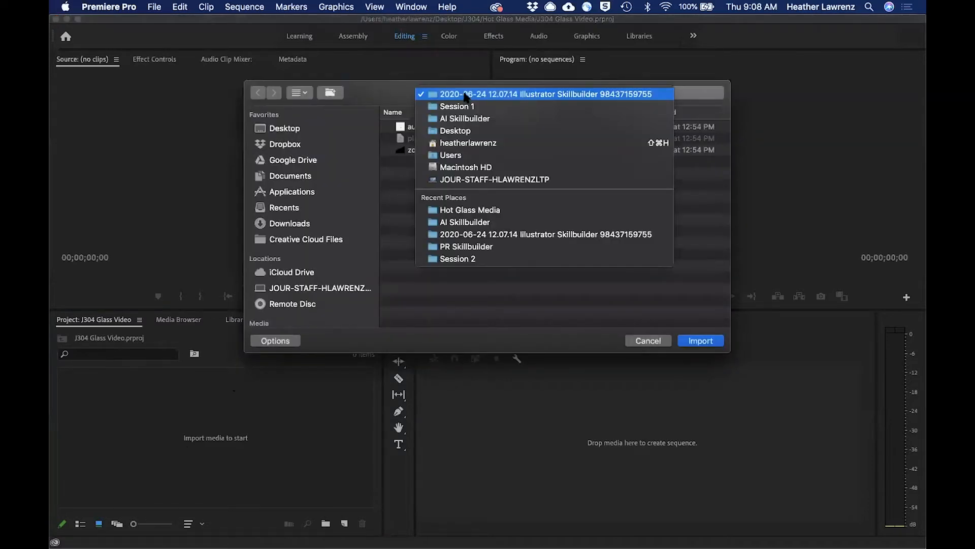
left_click(457, 209)
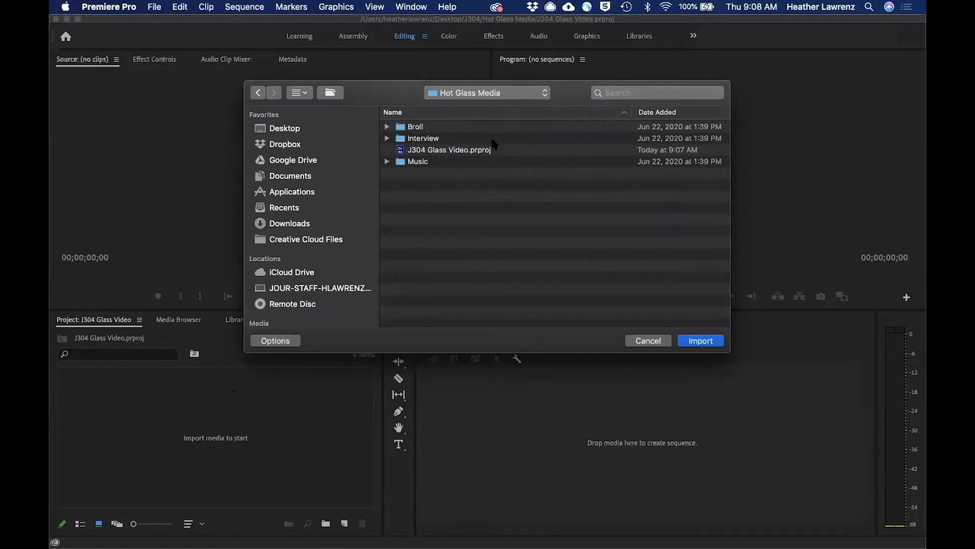
left_click(424, 164)
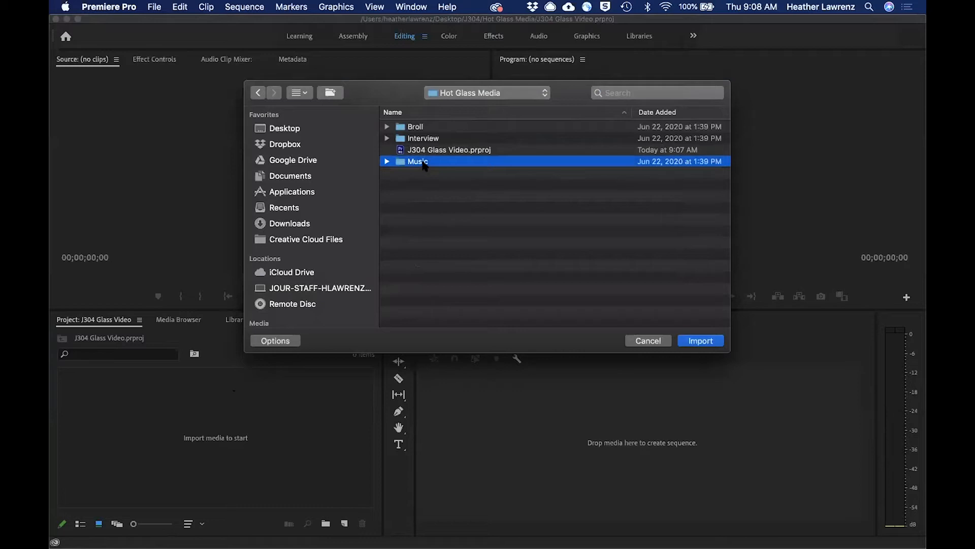
left_click(424, 140, "super")
left_click(417, 128, "super")
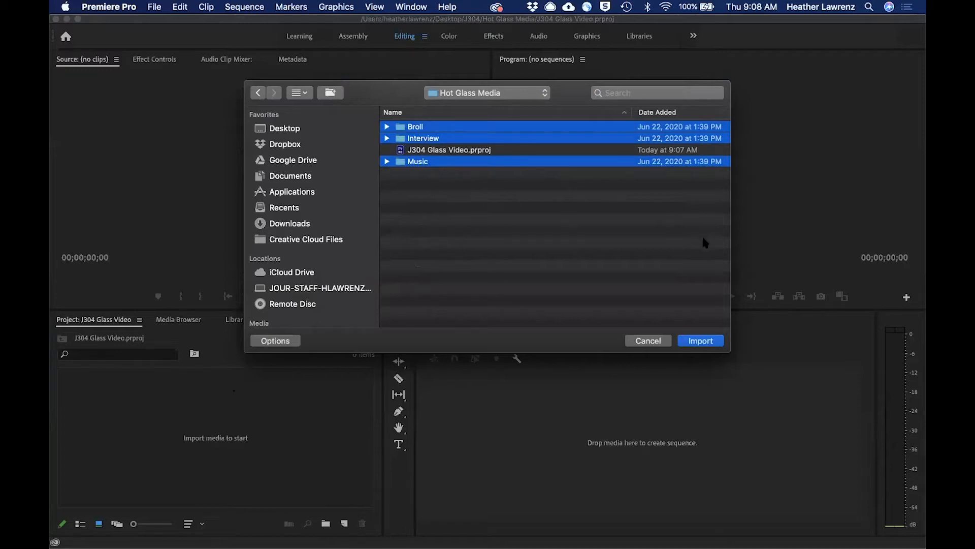
left_click(701, 341)
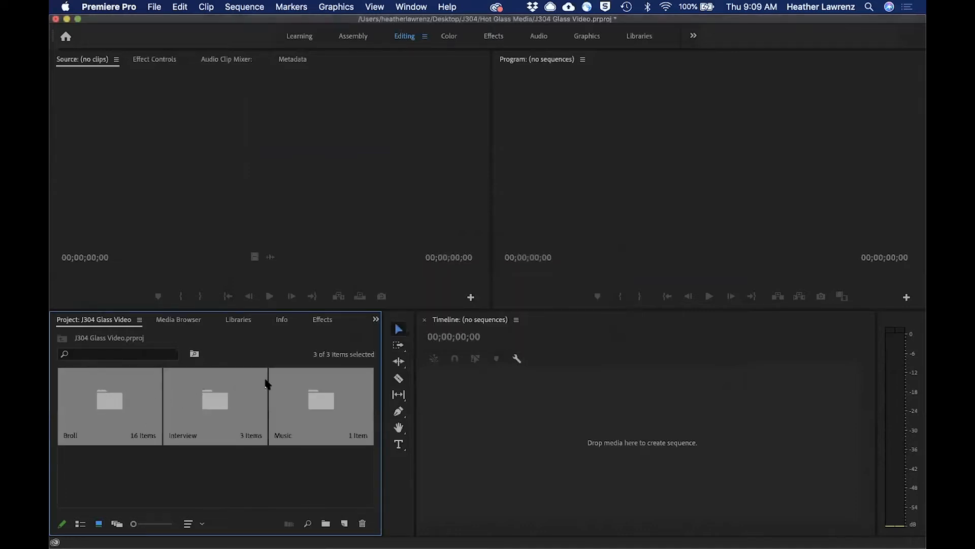
left_click(245, 458)
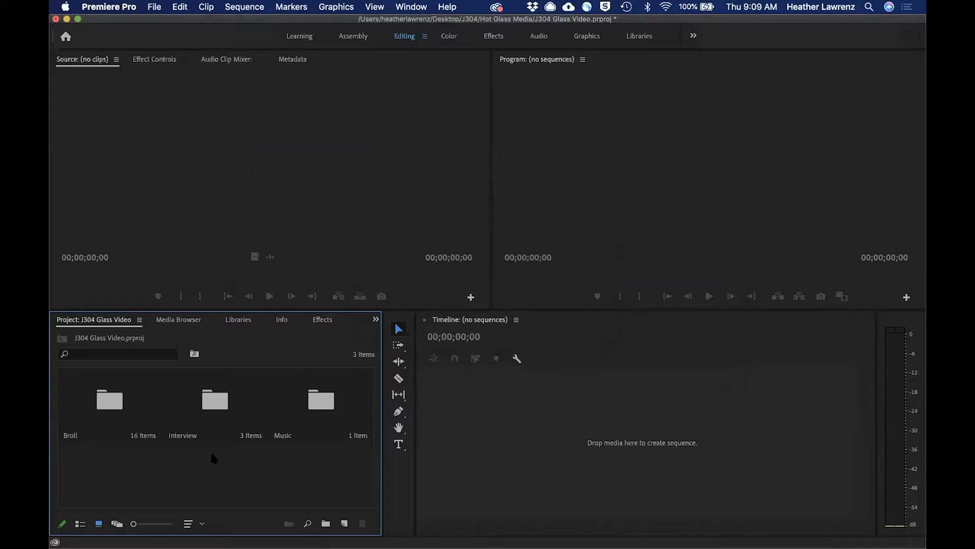
Open the Broll bin and compare its clips in list view and icon view.
double_click(113, 402)
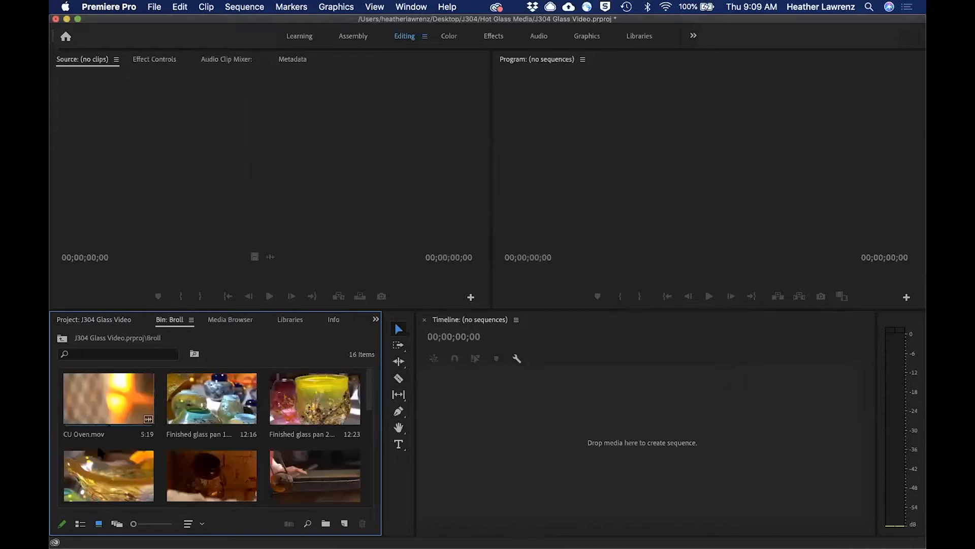
left_click(81, 523)
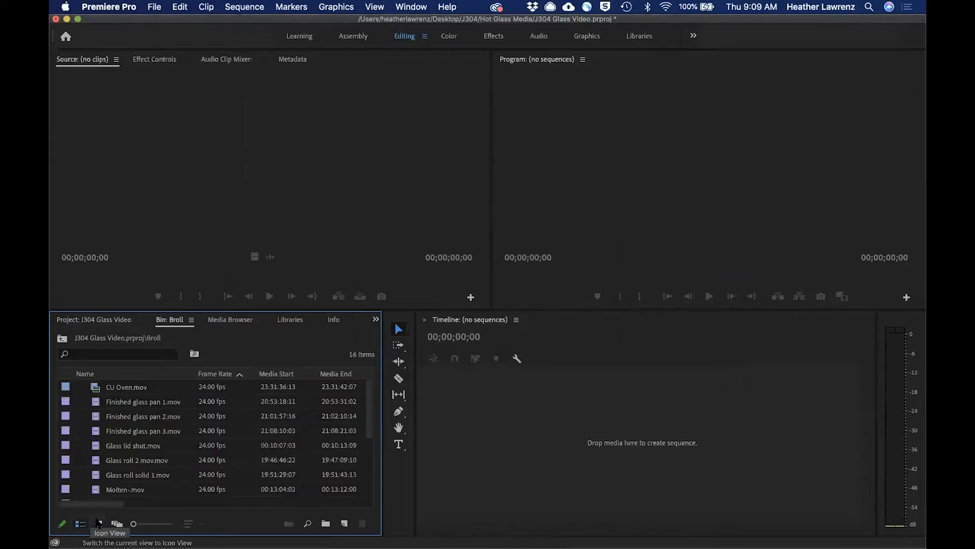
left_click(99, 524)
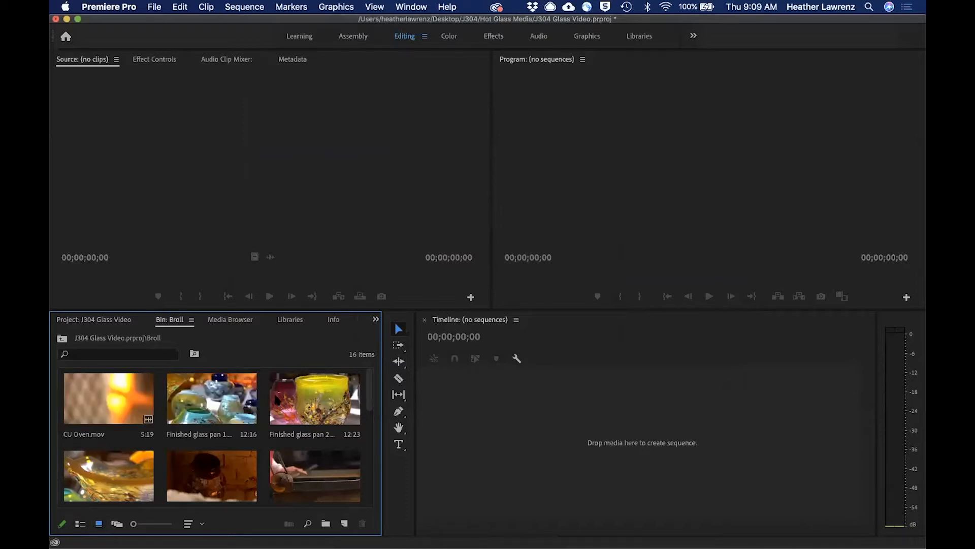
Try rearranging and shrinking the Broll thumbnails in freeform view, and return the bin to icon view.
left_click(116, 524)
left_click_drag(243, 406, 305, 409)
left_click_drag(122, 485, 105, 398)
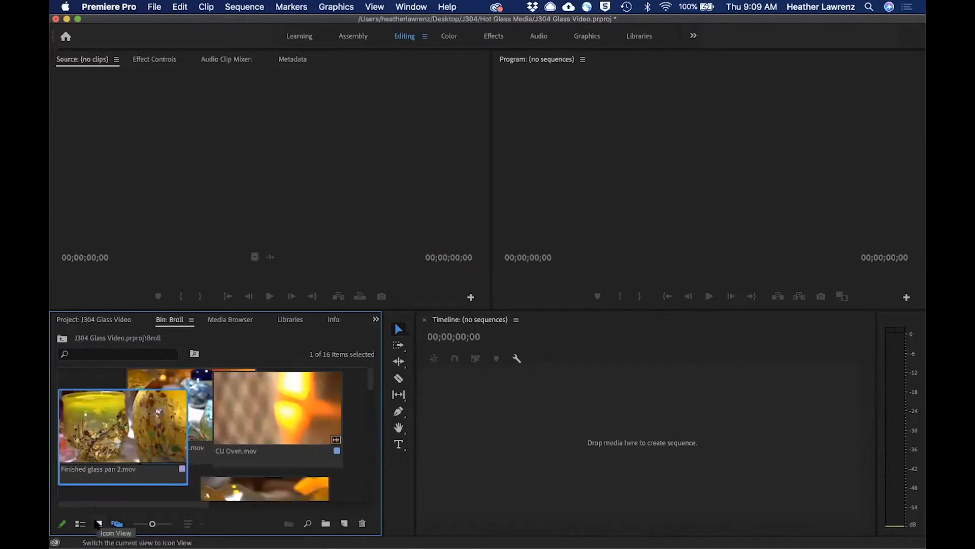
left_click_drag(152, 524, 147, 524)
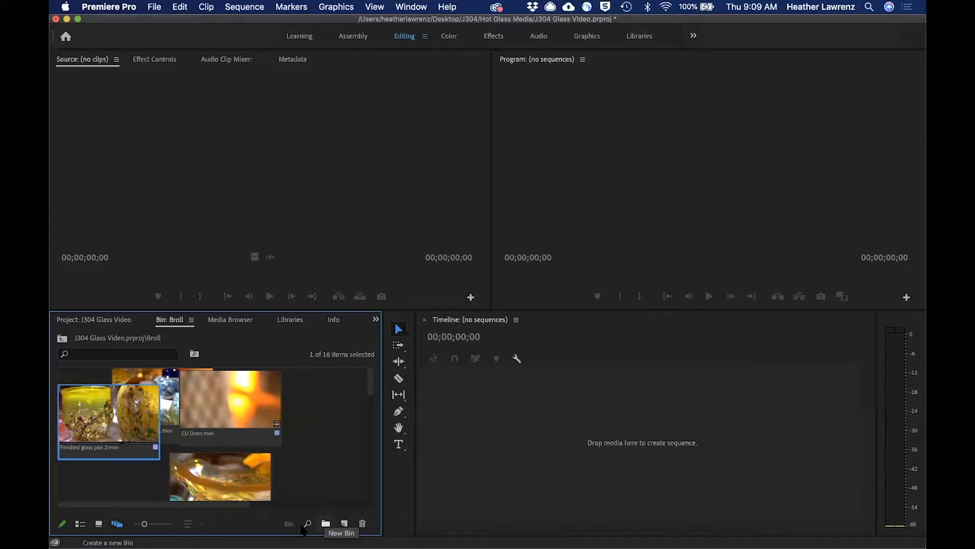
left_click(98, 524)
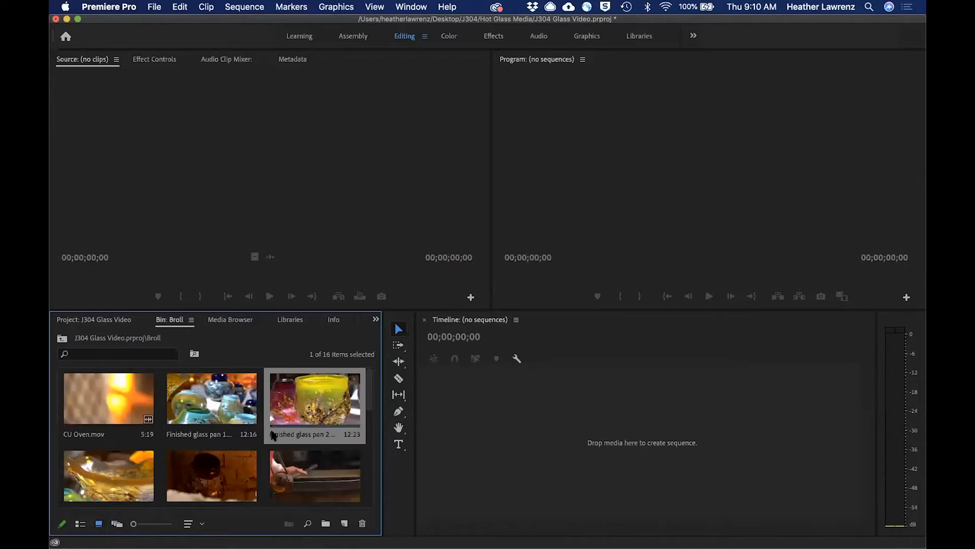
Open the Interview bin and create a sequence from the "Design and spontaneity" interview clip.
left_click(62, 339)
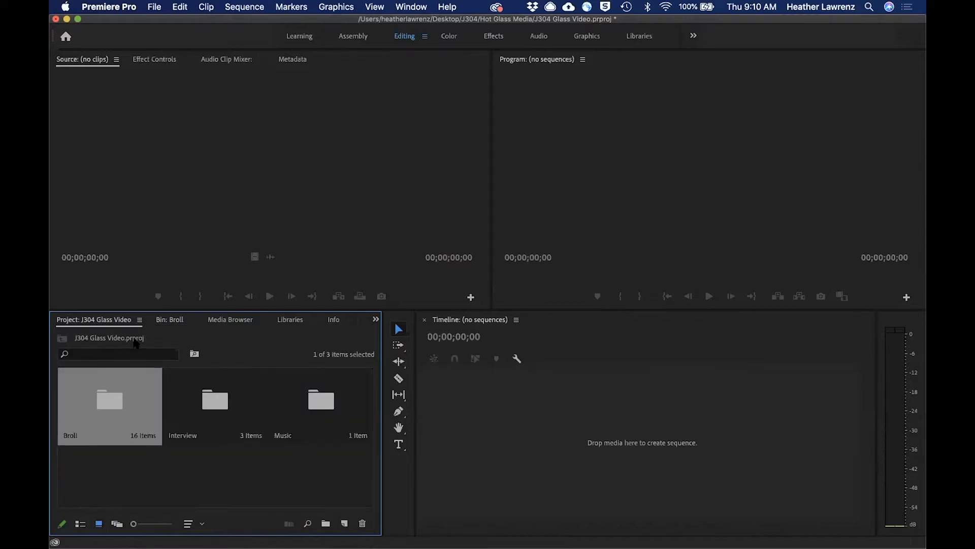
double_click(212, 399)
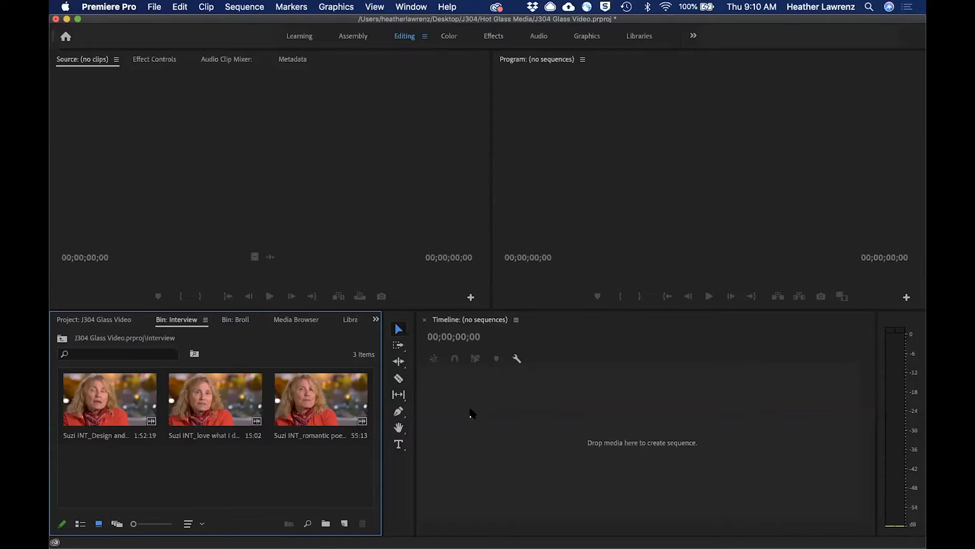
left_click(101, 414)
left_click_drag(285, 440, 430, 410)
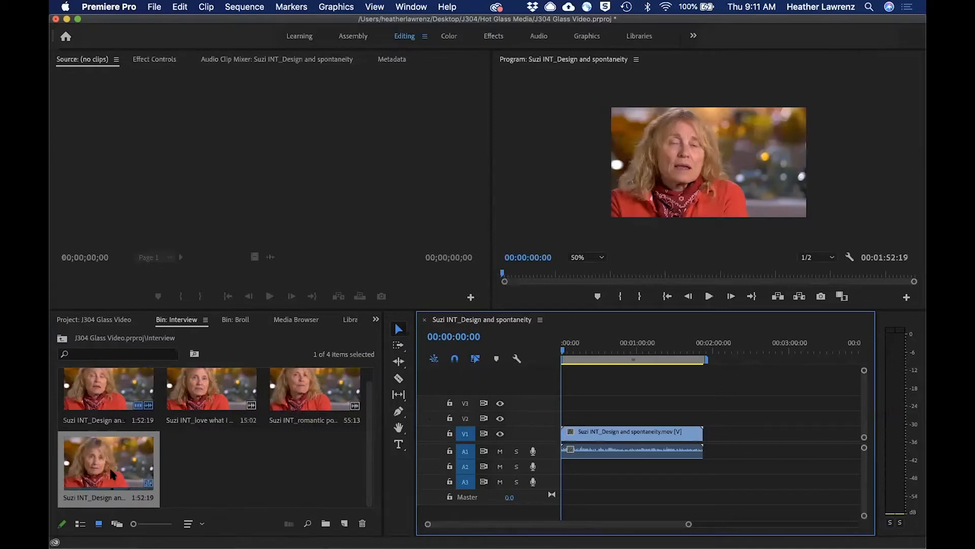
Rename the new sequence "Sequence 1 broll" and delete the interview clip from its timeline.
right_click(111, 497)
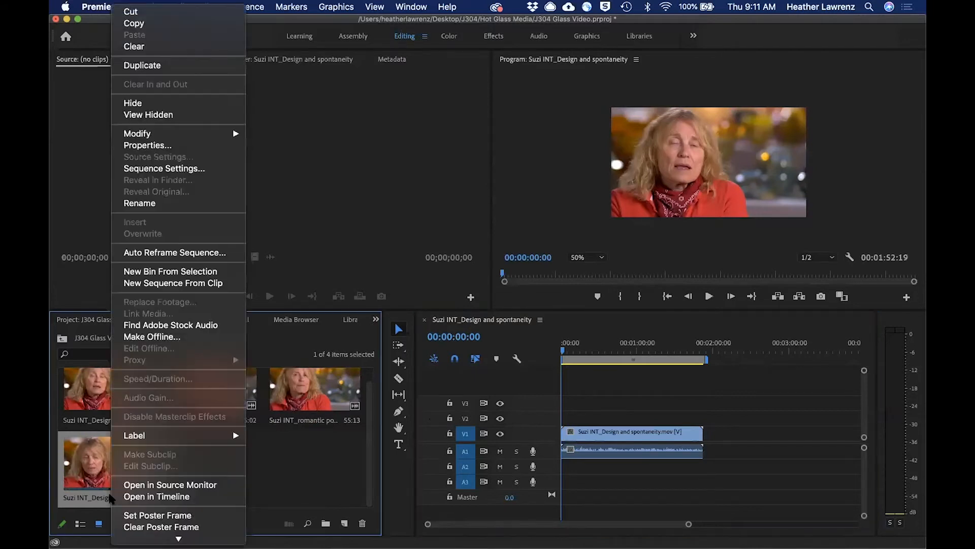
left_click(131, 203)
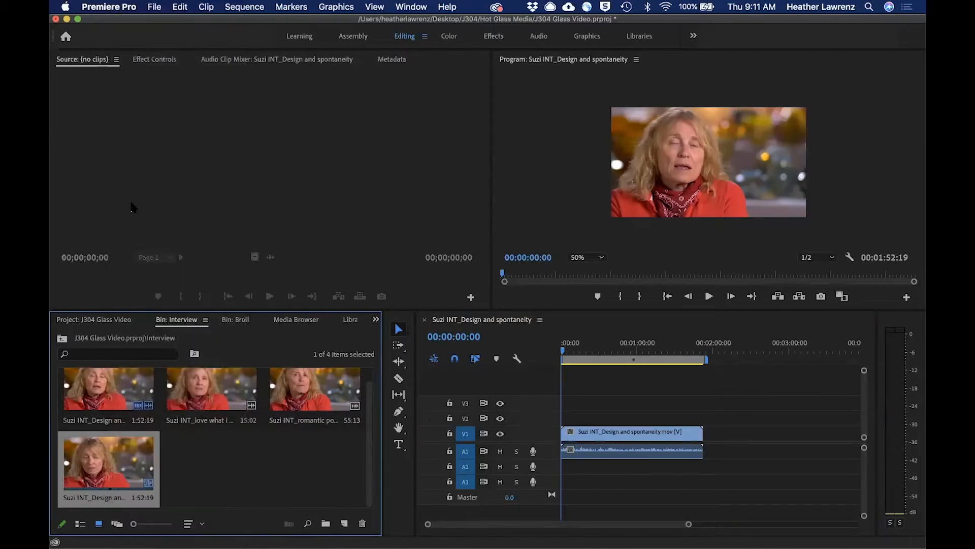
type("Se")
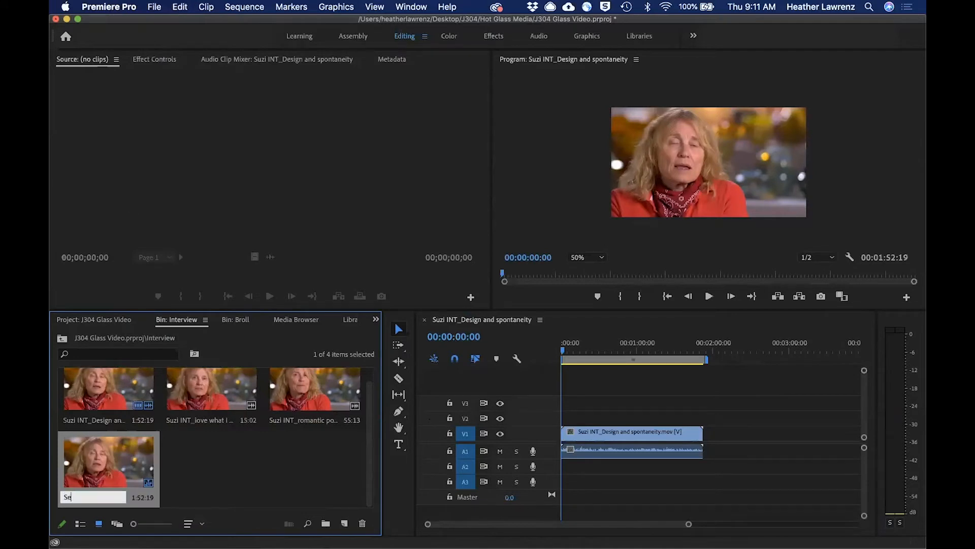
type("quence 1 broll")
left_click(248, 492)
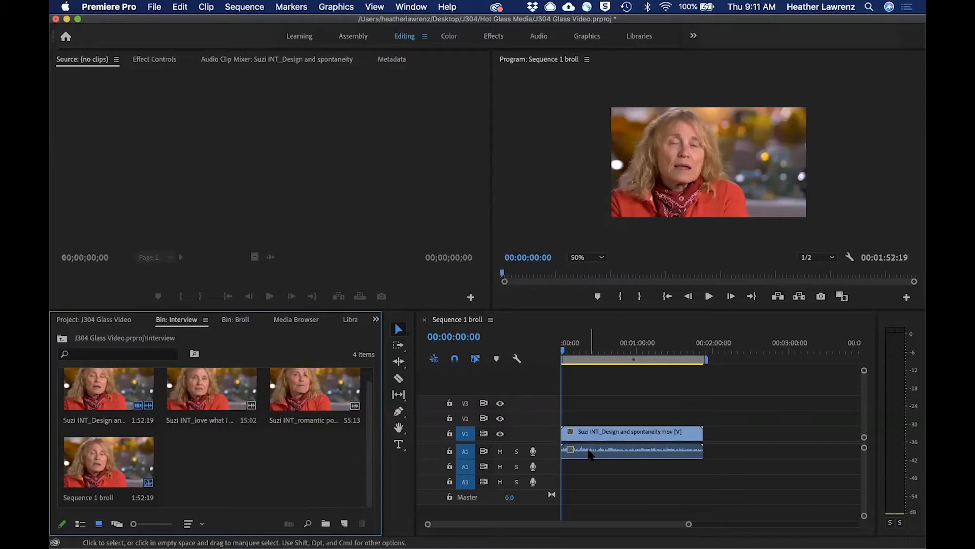
left_click(610, 435)
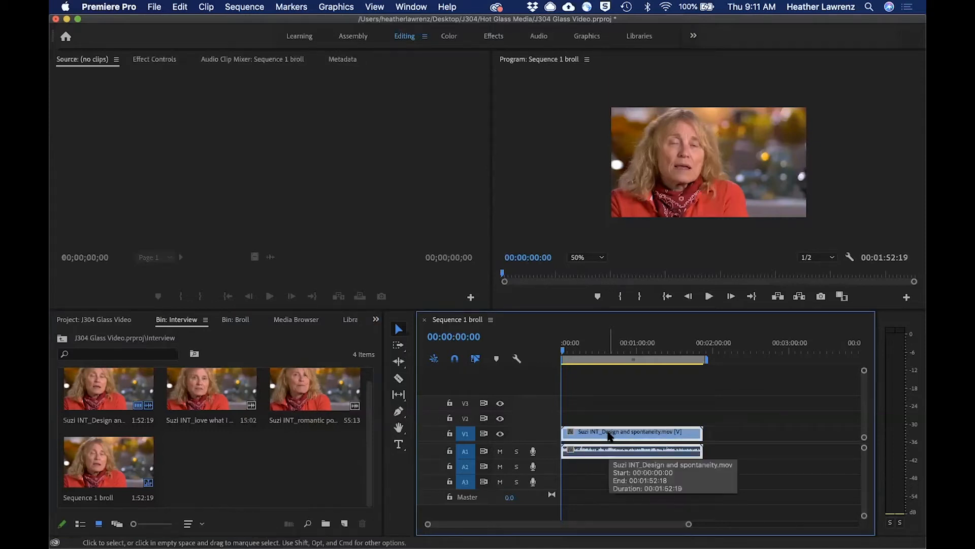
key("Delete")
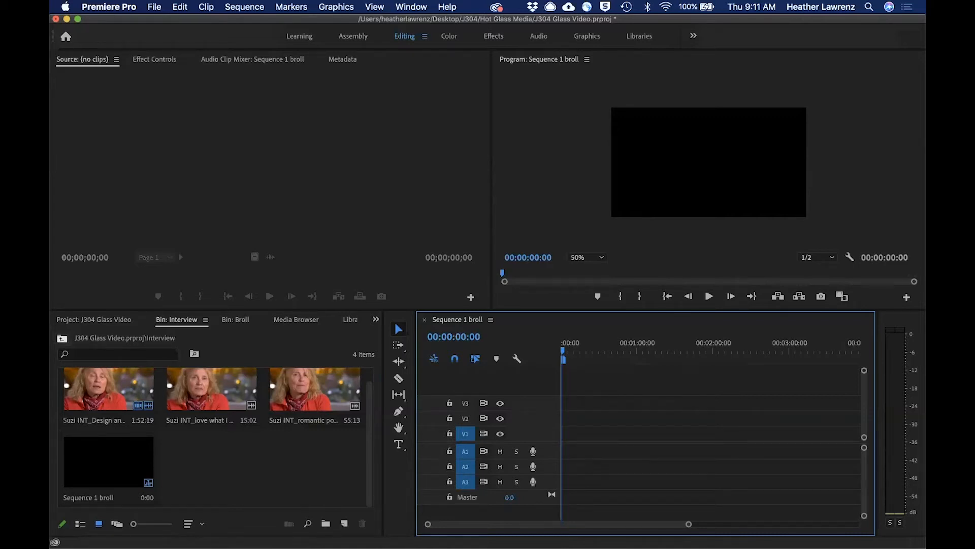
Open Finished glass pan 1.mov from the Broll bin and mark it in at 20:53:20:07 and out at 20:53:26:21.
left_click(62, 338)
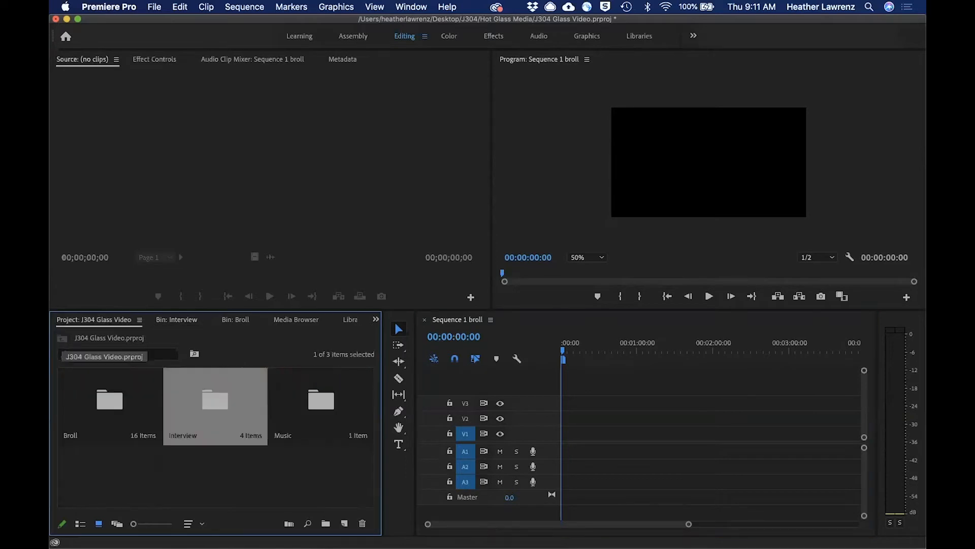
double_click(102, 398)
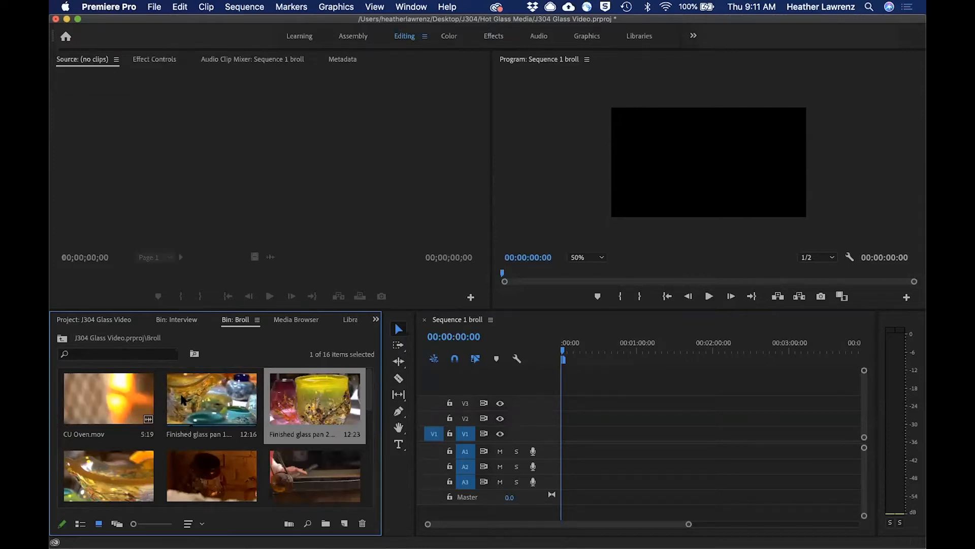
left_click(220, 393)
double_click(219, 394)
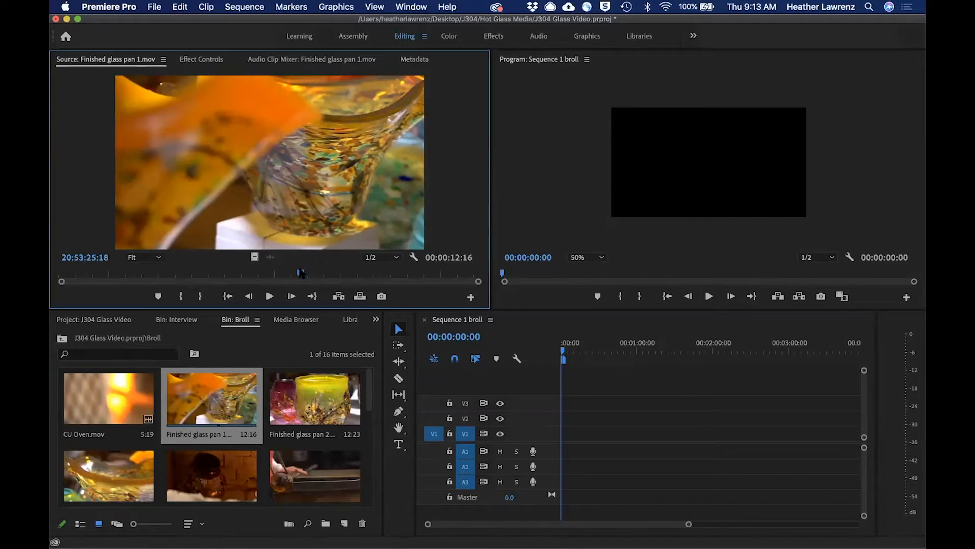
left_click_drag(301, 273, 119, 277)
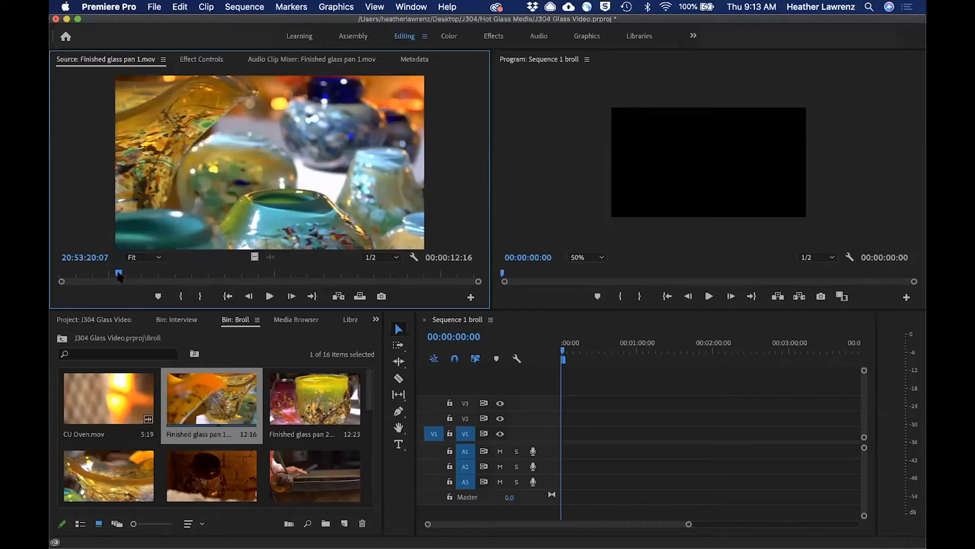
key("i")
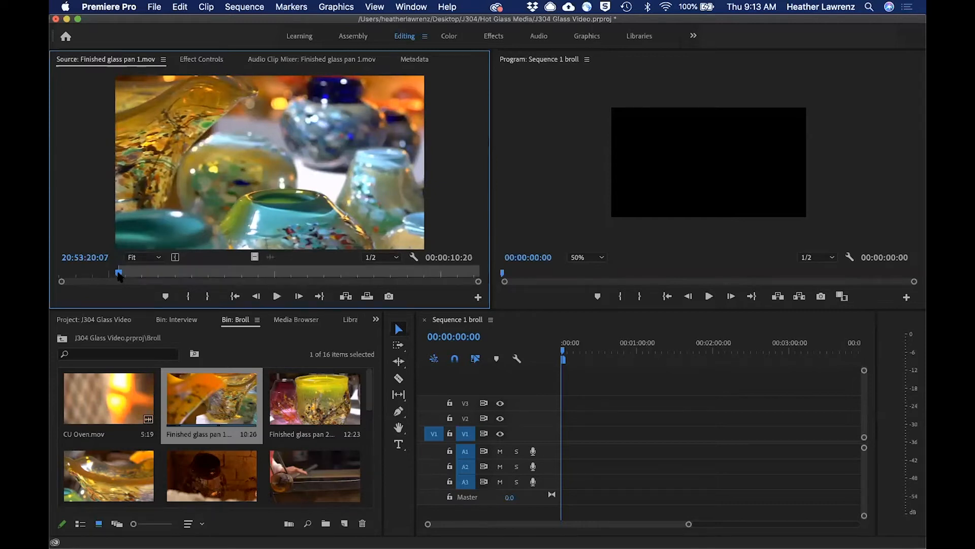
left_click_drag(120, 275, 339, 285)
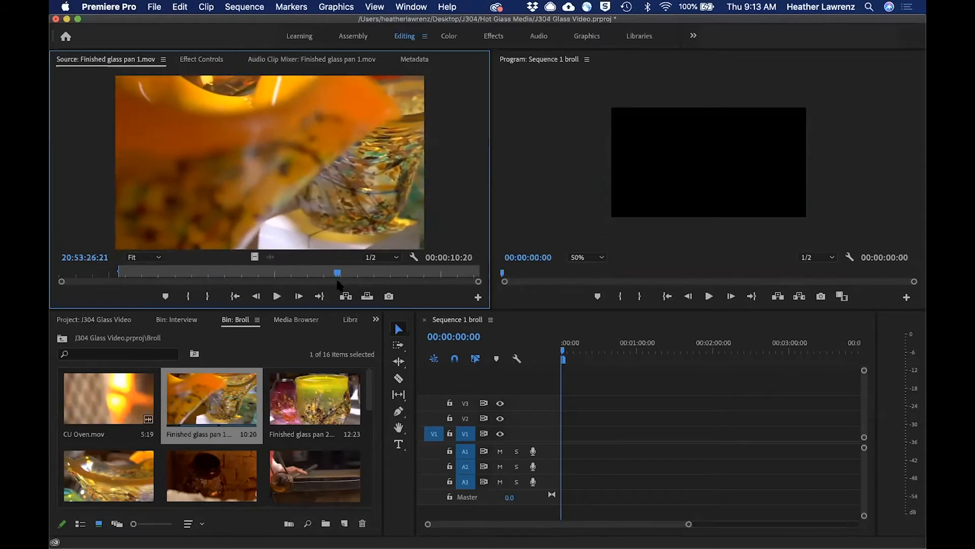
key("o")
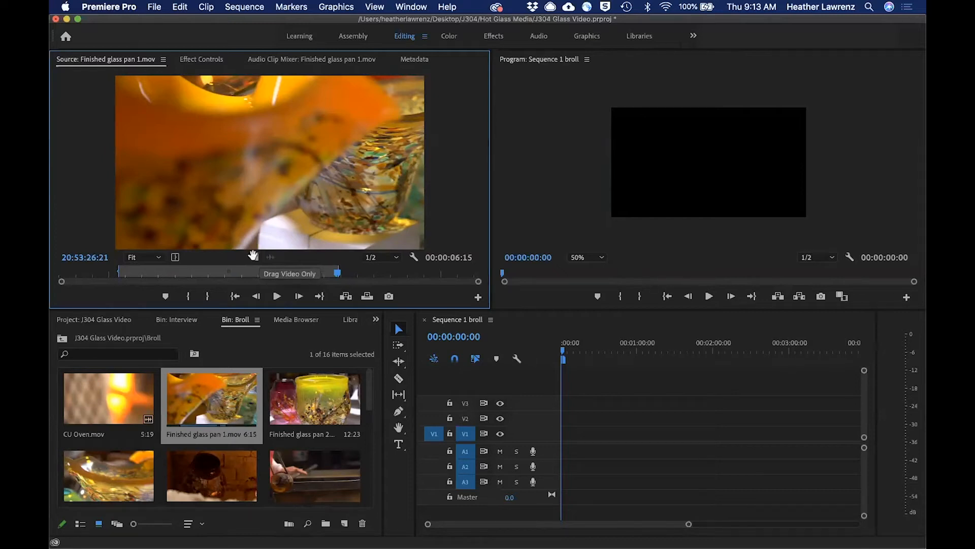
Place only the video of the marked range on track V2 at the sequence start, undoing a trial extension of its end.
left_click_drag(255, 258, 534, 421)
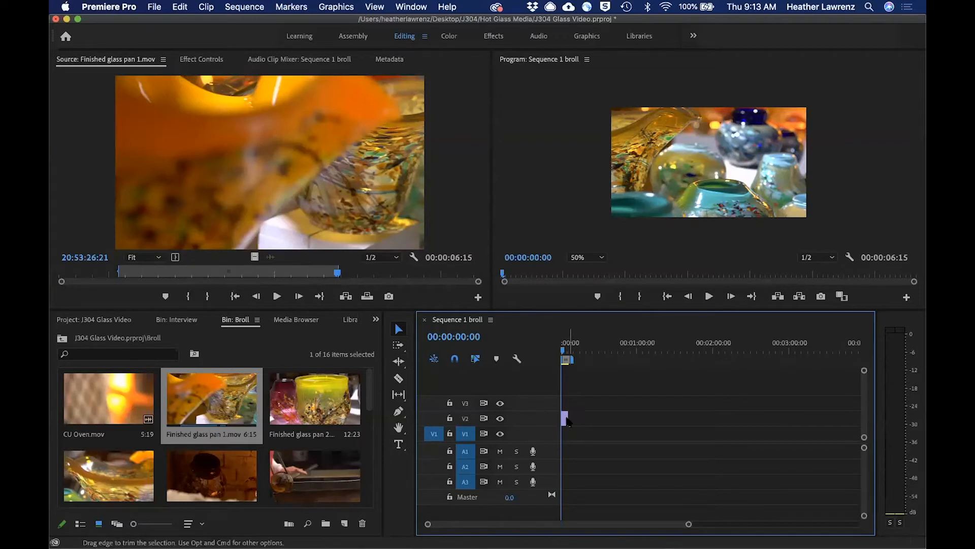
left_click_drag(566, 417, 578, 418)
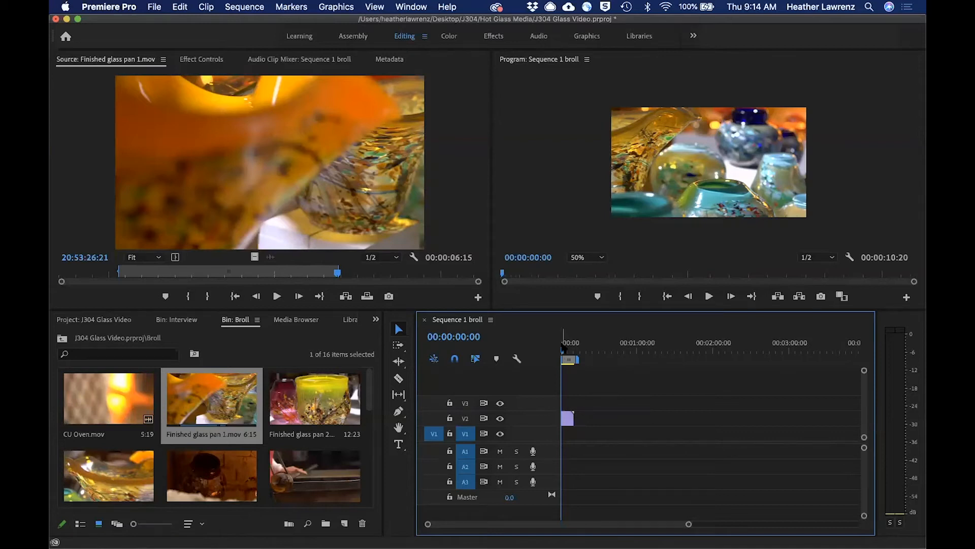
key("super+z")
Add only the video of CU Oven.mov to track V2 directly after the finished glass clip and scrub through it.
double_click(104, 394)
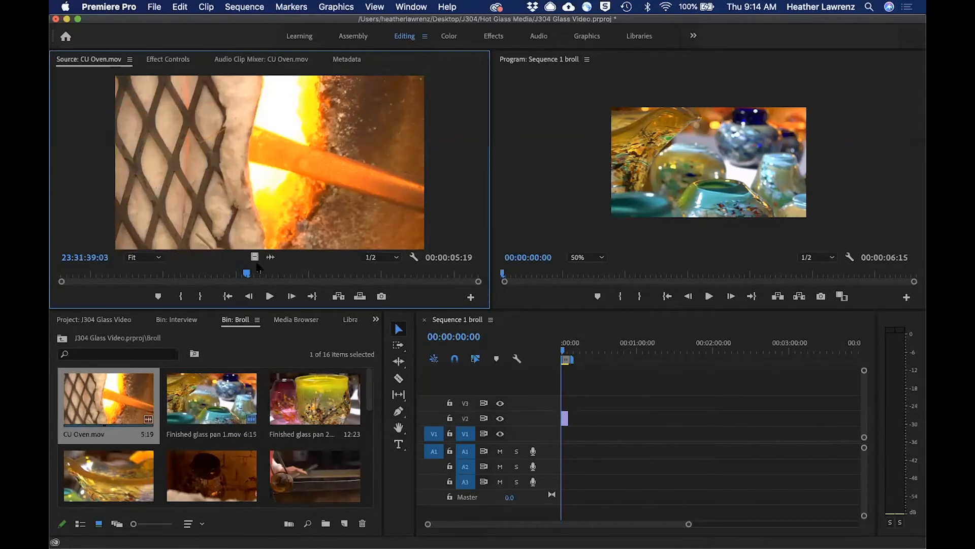
left_click_drag(255, 257, 573, 419)
left_click(568, 350)
left_click_drag(569, 351, 572, 350)
Preview the oven CU clip from the Broll bin and place it on track V2 directly after CU Oven.mov.
left_click_drag(369, 385, 372, 445)
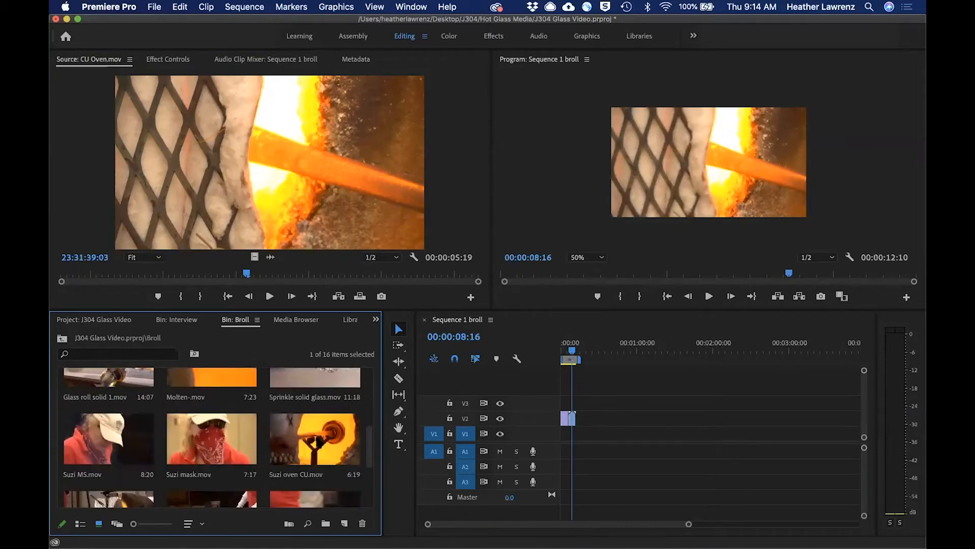
double_click(320, 442)
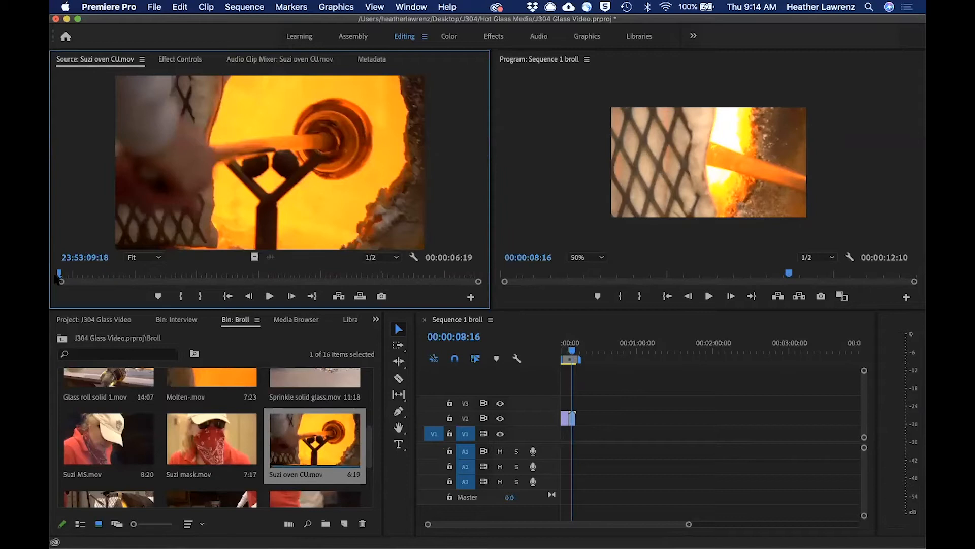
left_click_drag(59, 274, 320, 254)
left_click_drag(262, 145, 589, 417)
mouse_move(573, 350)
left_mouse_down()
mouse_move(562, 356)
mouse_move(577, 355)
left_mouse_up()
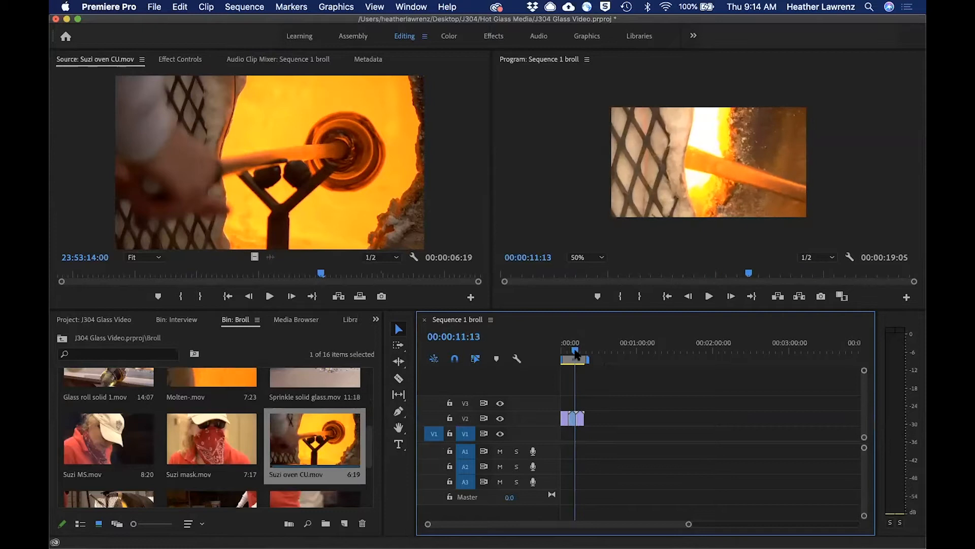
Find the oven MS clip in the Broll bin and open it for preview, scrubbing to 19:35:08:02.
left_click(376, 440)
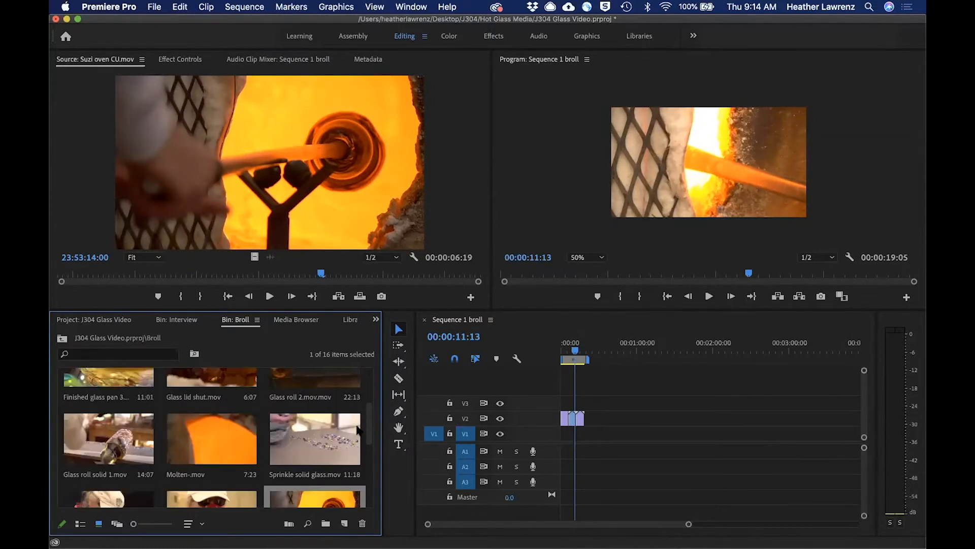
scroll(359, 430, "down", 2)
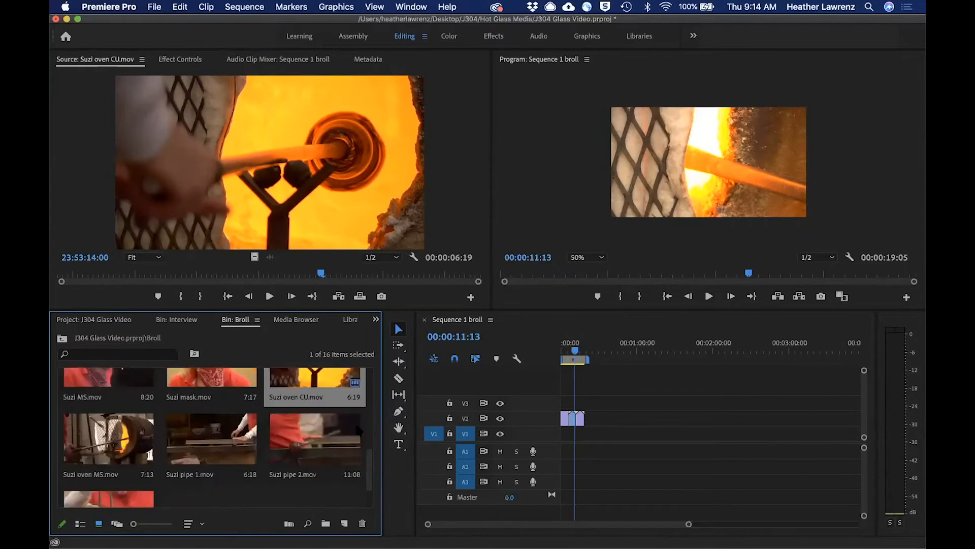
left_click(120, 433)
double_click(118, 437)
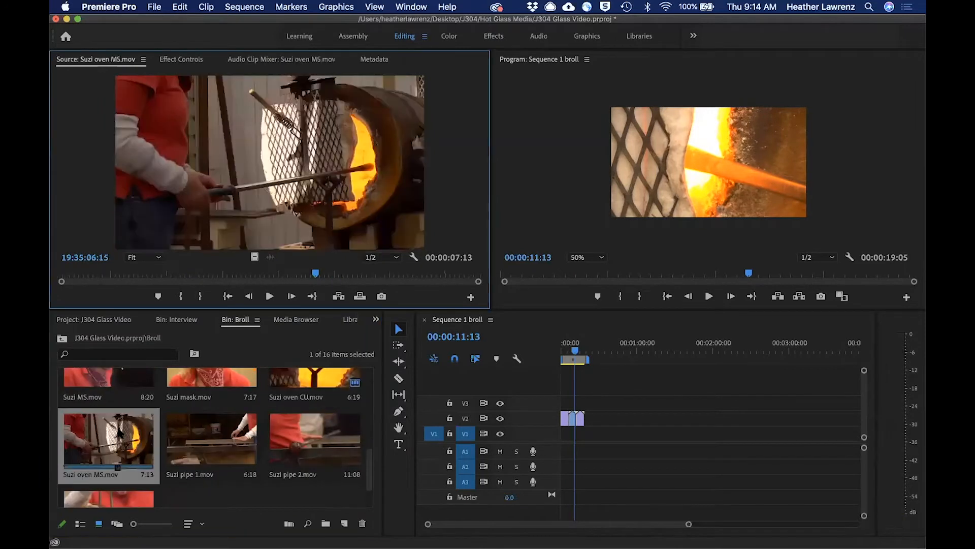
left_click_drag(315, 273, 394, 274)
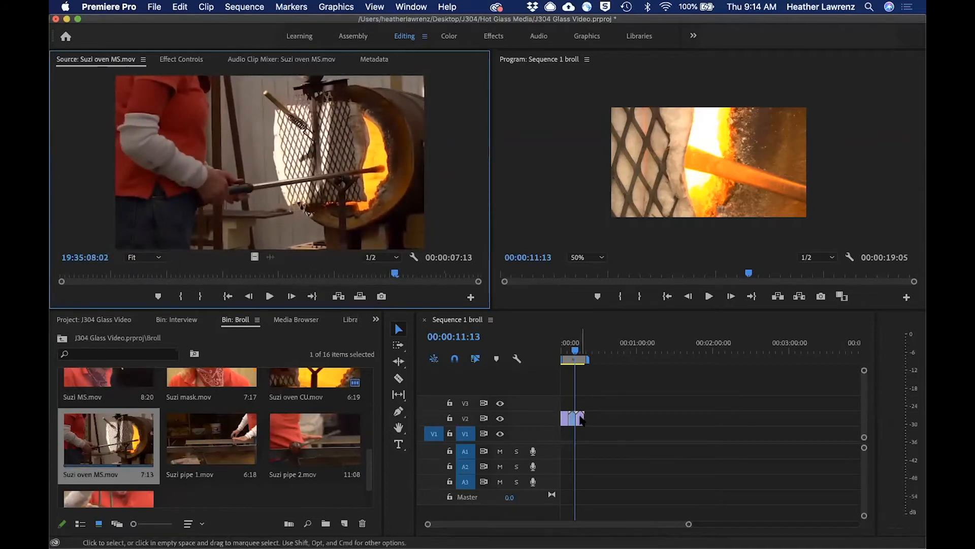
Insert the oven MS clip at 00:00:12:10, between the last two clips, and move it up to track V2.
mouse_move(575, 351)
left_mouse_down()
mouse_move(561, 350)
mouse_move(578, 356)
left_mouse_up()
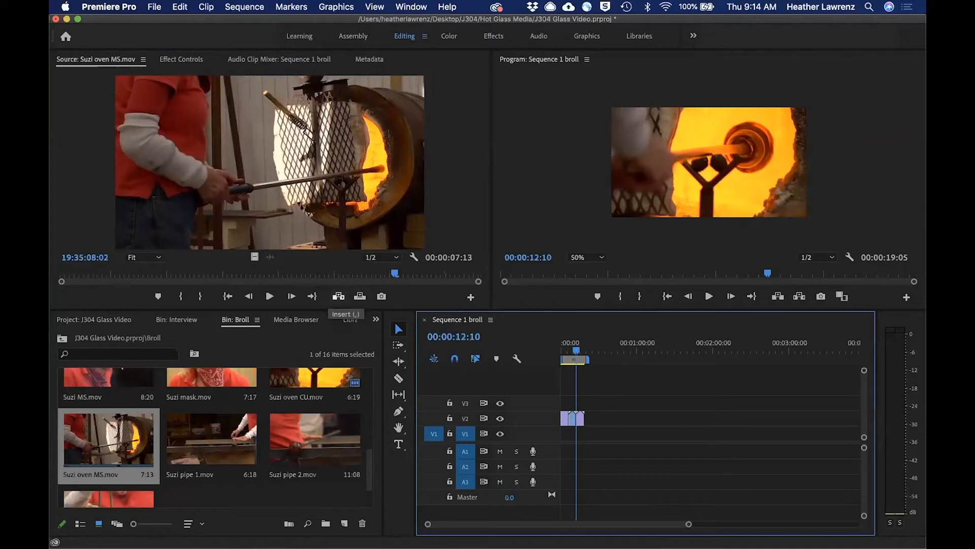
left_click(338, 295)
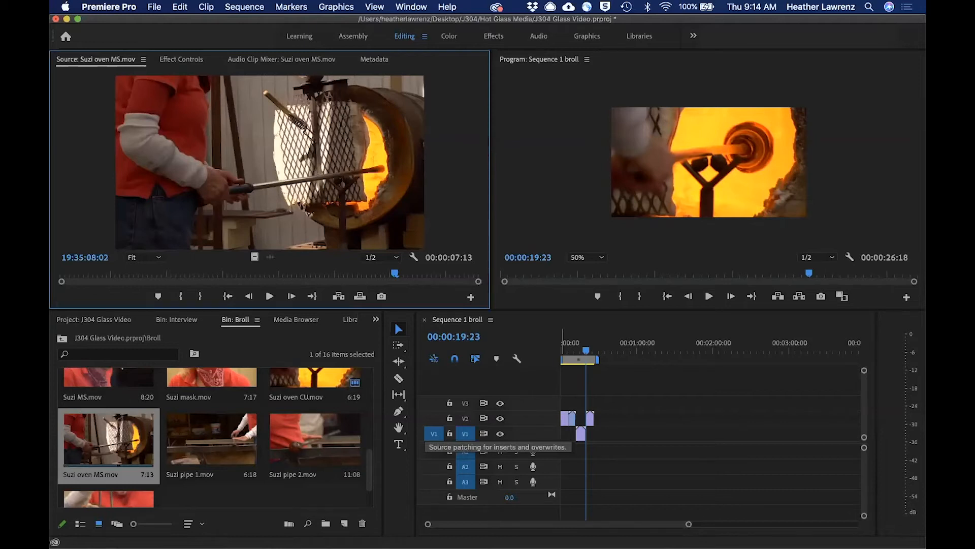
left_click_drag(581, 434, 581, 435)
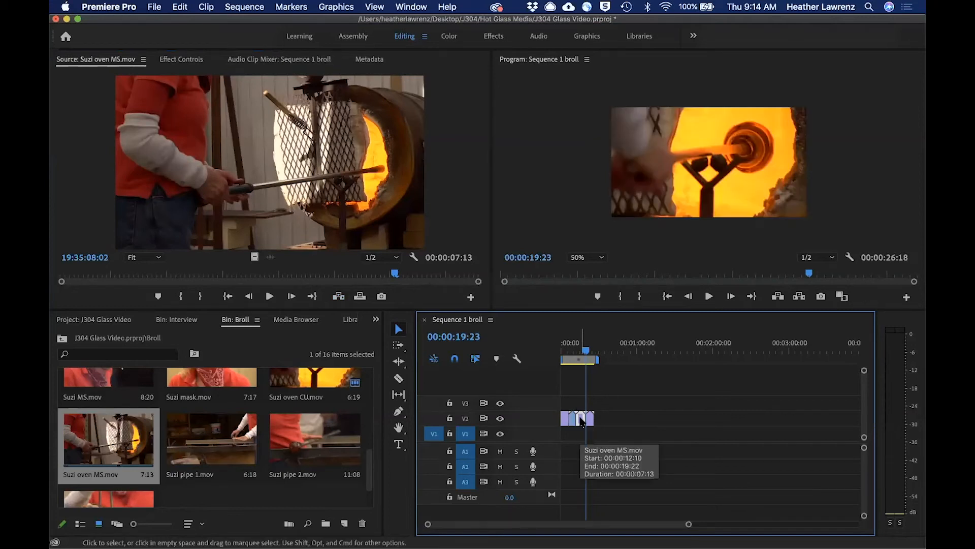
Find the Glass roll 2 clip in the Broll bin and place it on track V2 directly after the last clip.
left_click(583, 349)
mouse_move(583, 350)
left_mouse_down()
mouse_move(573, 350)
mouse_move(589, 348)
left_mouse_up()
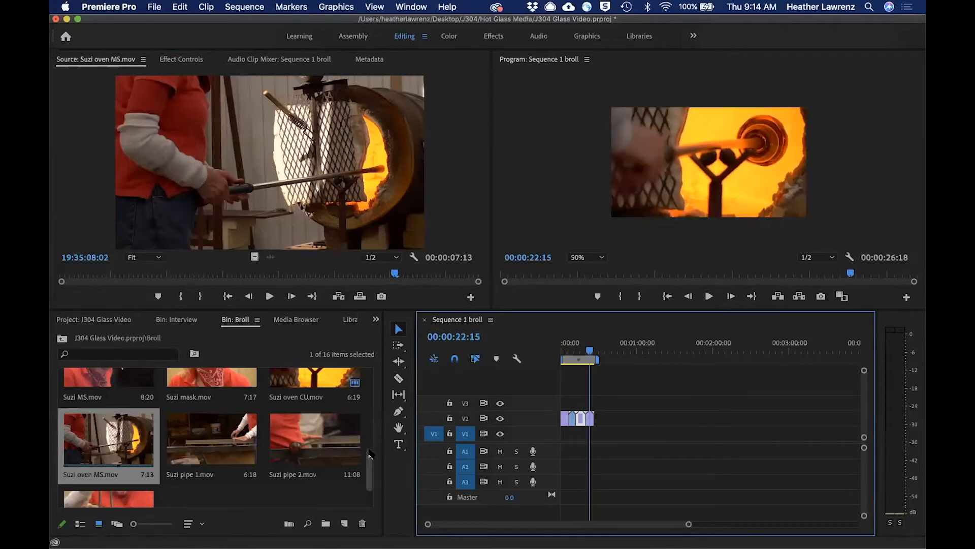
left_click_drag(372, 456, 385, 362)
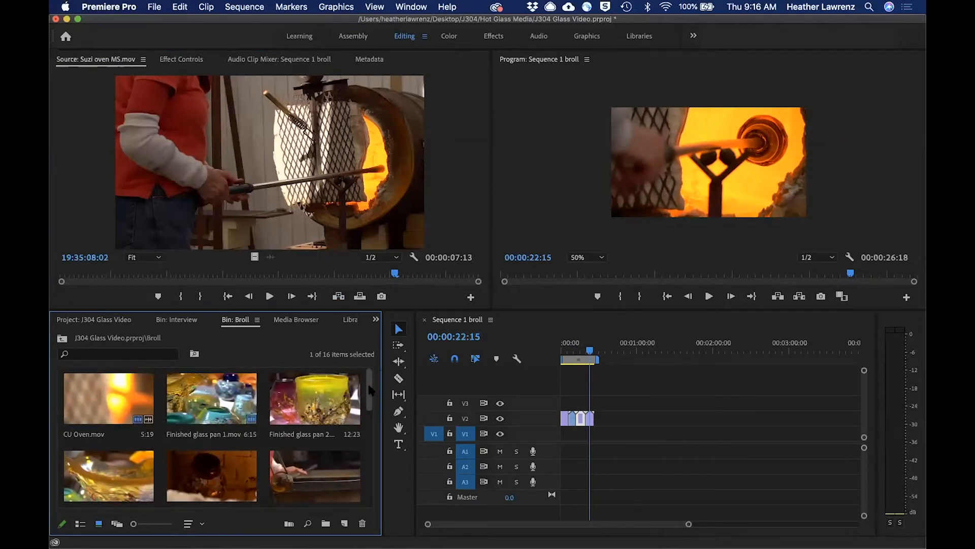
left_click_drag(369, 395, 375, 453)
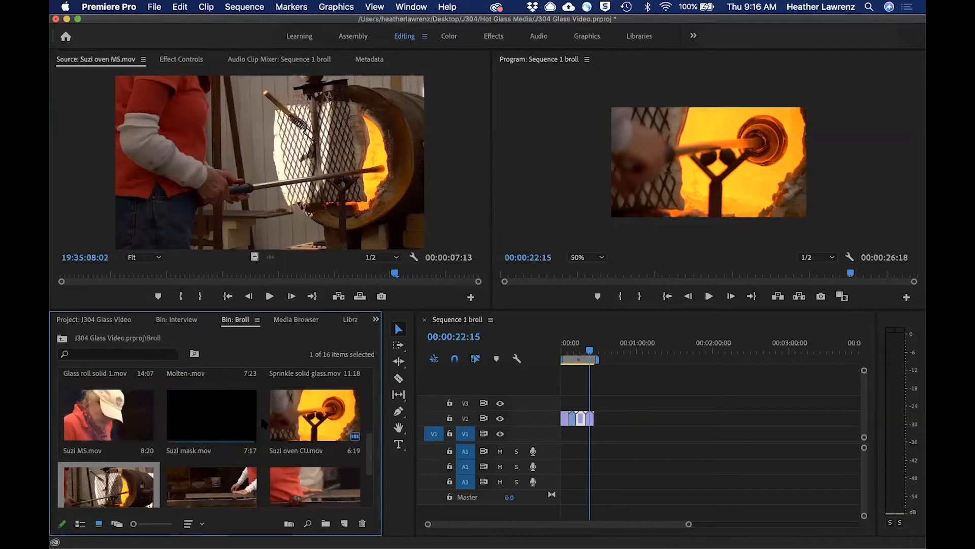
scroll(269, 421, "up", 2)
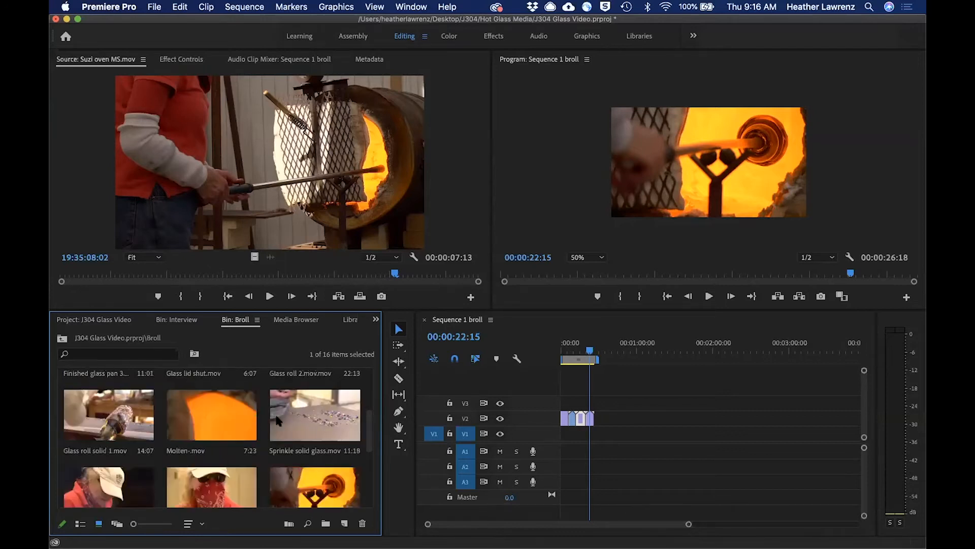
left_click_drag(371, 431, 372, 394)
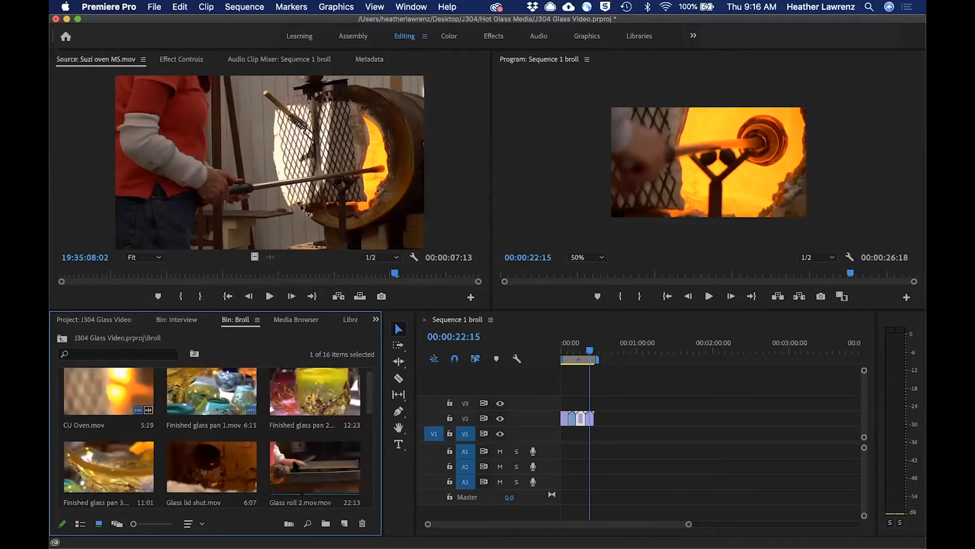
left_click(295, 465)
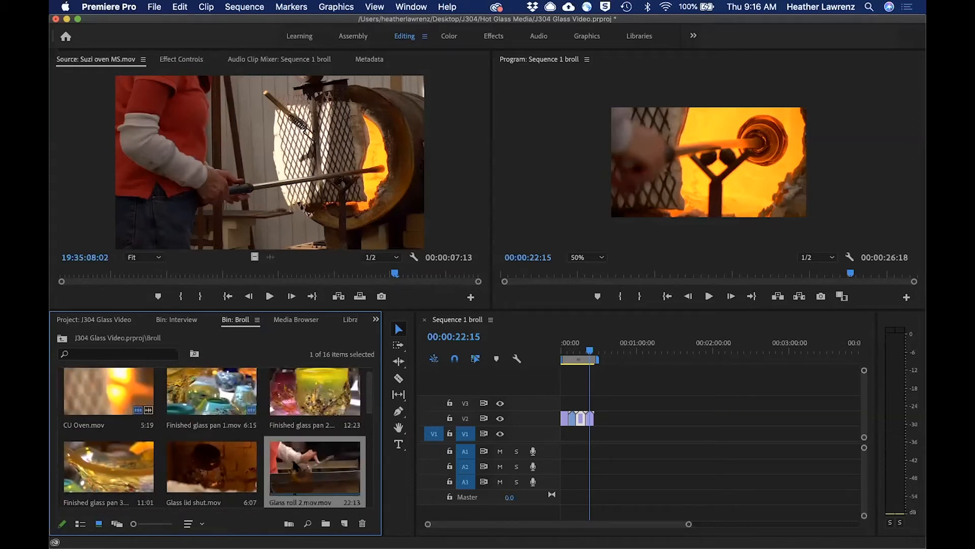
left_click_drag(318, 477, 615, 418)
Trim the end of the glass roll clip so the sequence ends at 00:00:31:01, and return the playhead to the start.
left_click_drag(590, 350, 600, 351)
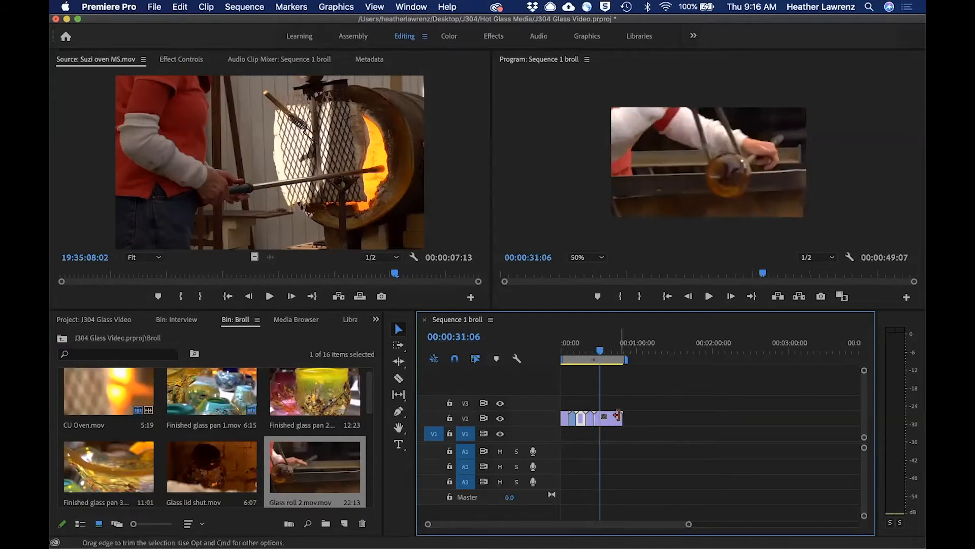
left_click_drag(618, 416, 606, 418)
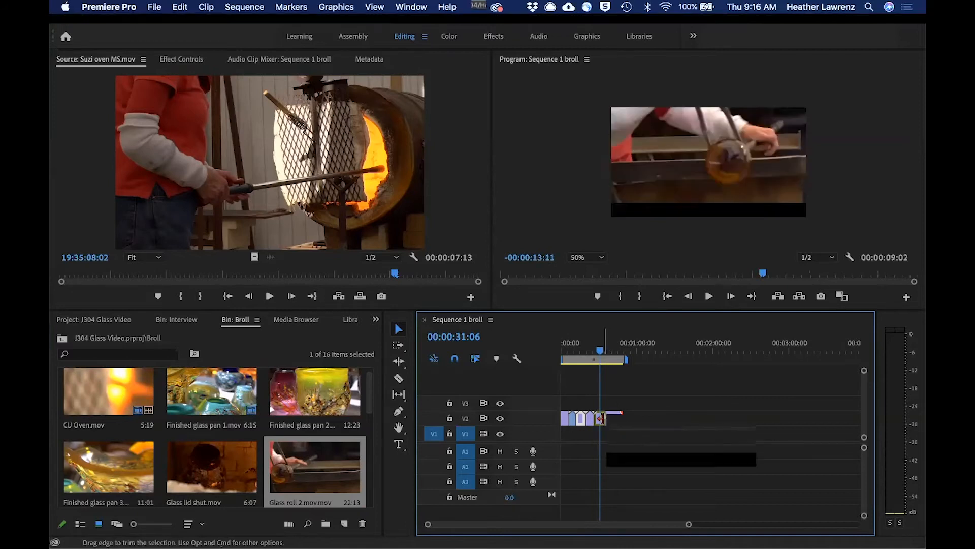
left_click_drag(601, 350, 568, 350)
left_click(590, 349)
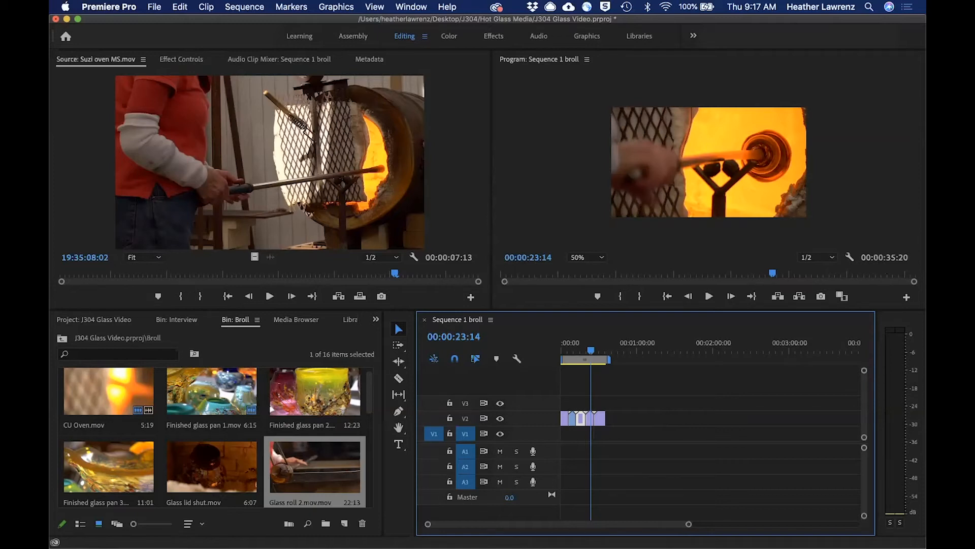
left_click_drag(603, 417, 599, 417)
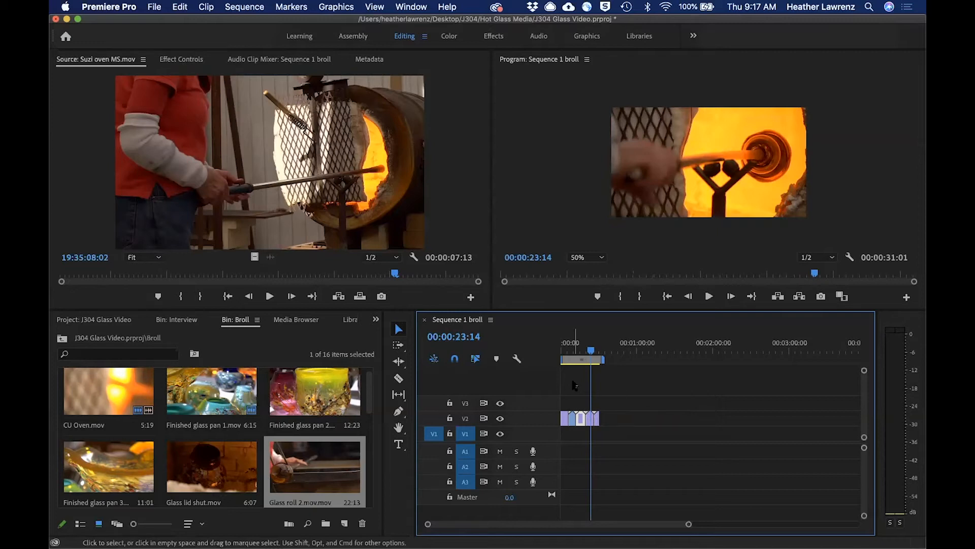
left_click_drag(592, 353, 562, 354)
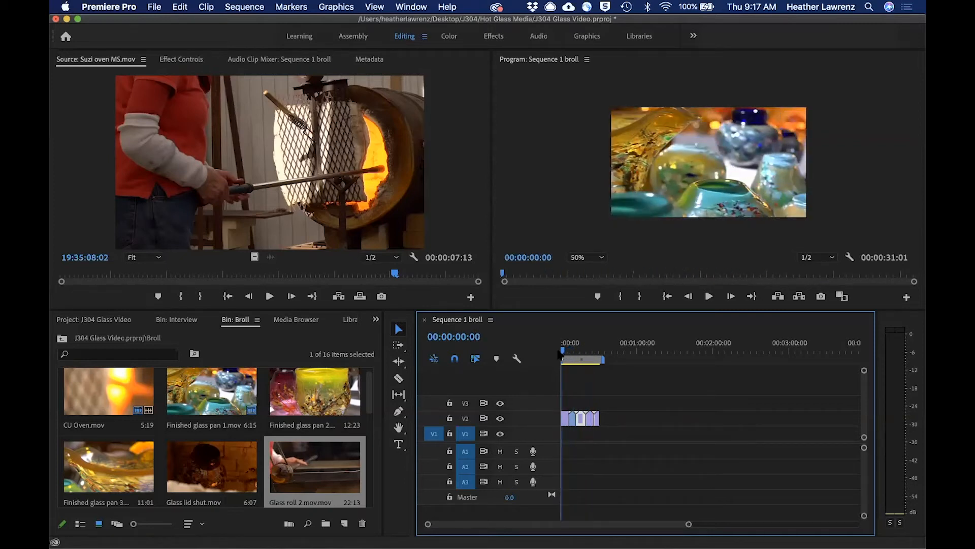
Open the "love what I do" clip from the Interview bin for preview and cue it to 20:35:48:22.
left_click(61, 339)
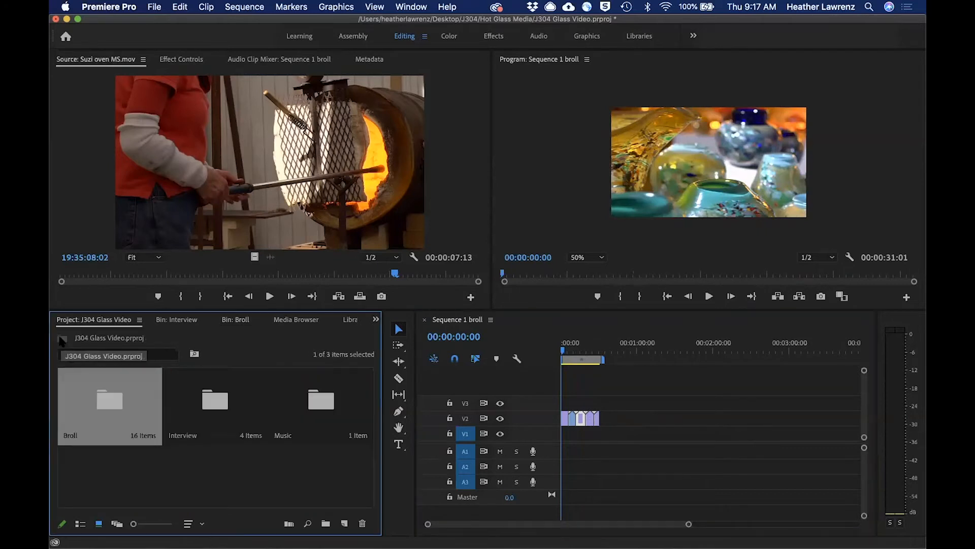
double_click(219, 405)
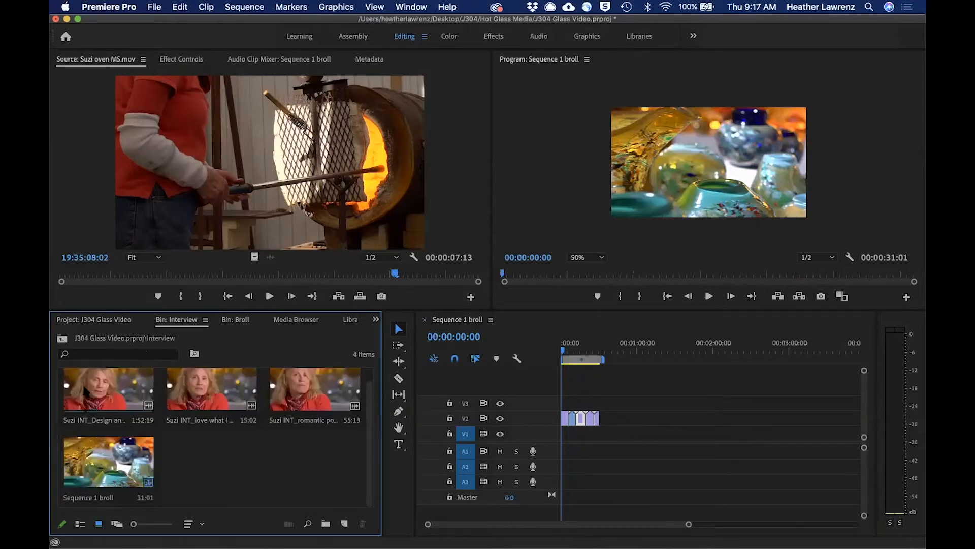
double_click(198, 385)
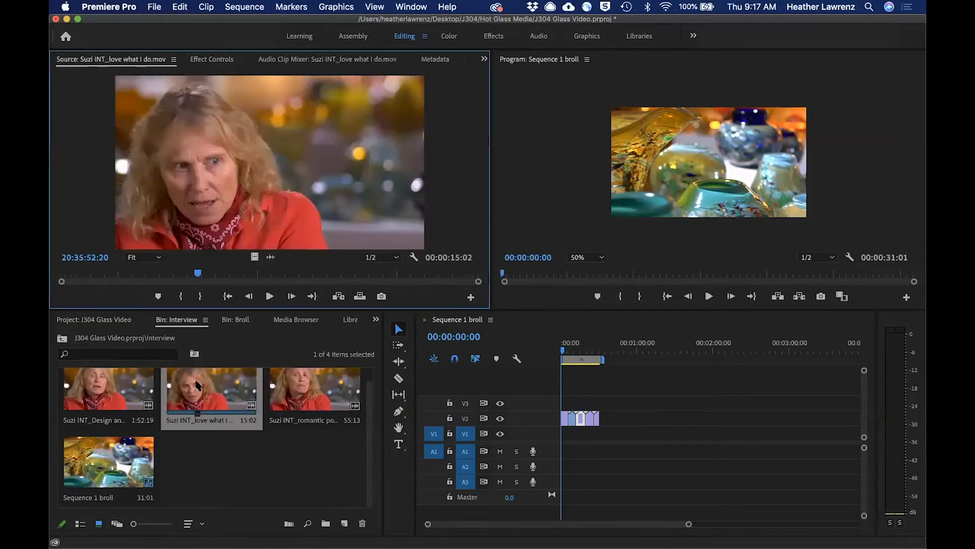
left_click_drag(175, 274, 87, 275)
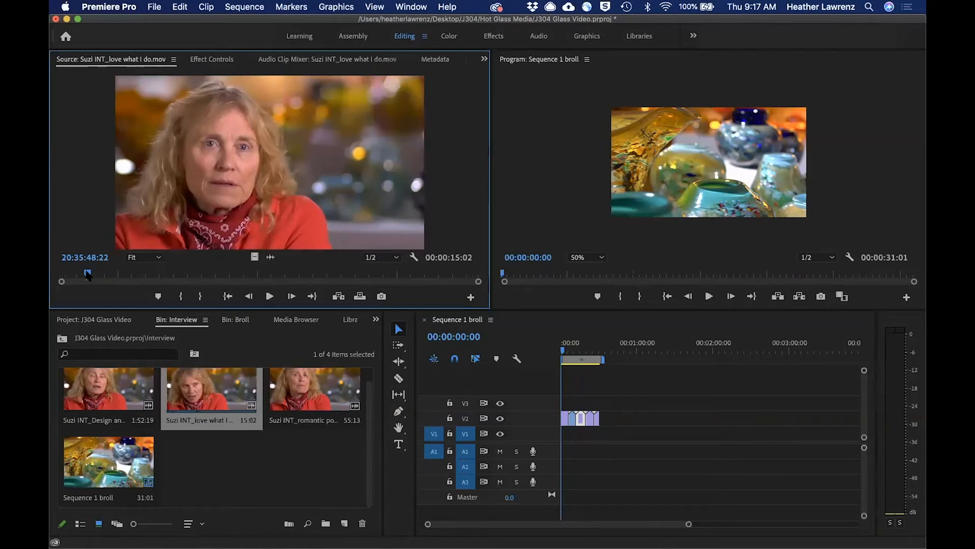
Play the interview clip with the system volume raised and mark its Out point at 20:36:02:07.
key("space")
key("XF86AudioRaiseVolume")
key("XF86AudioRaiseVolume")
key("XF86AudioRaiseVolume")
key("XF86AudioRaiseVolume")
key("XF86AudioRaiseVolume")
key("XF86AudioRaiseVolume")
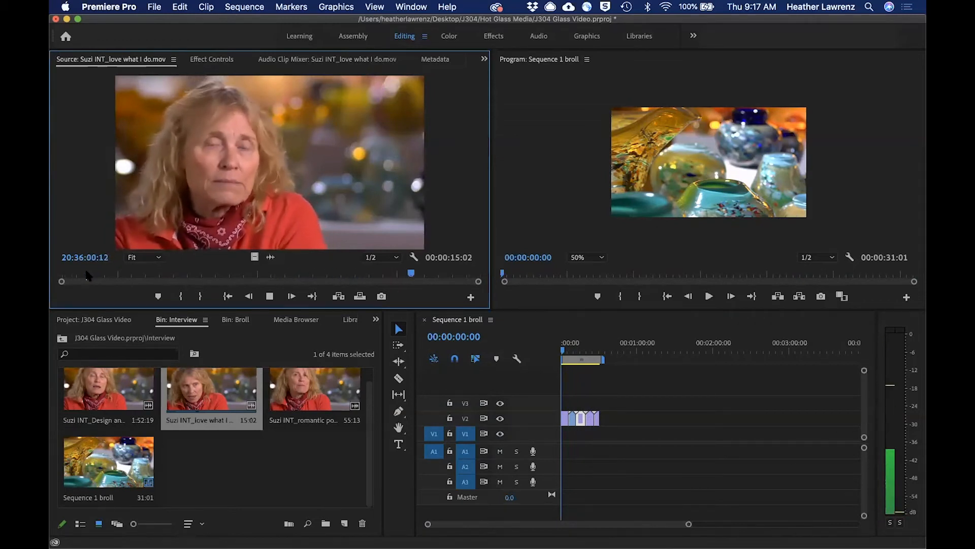
key("space")
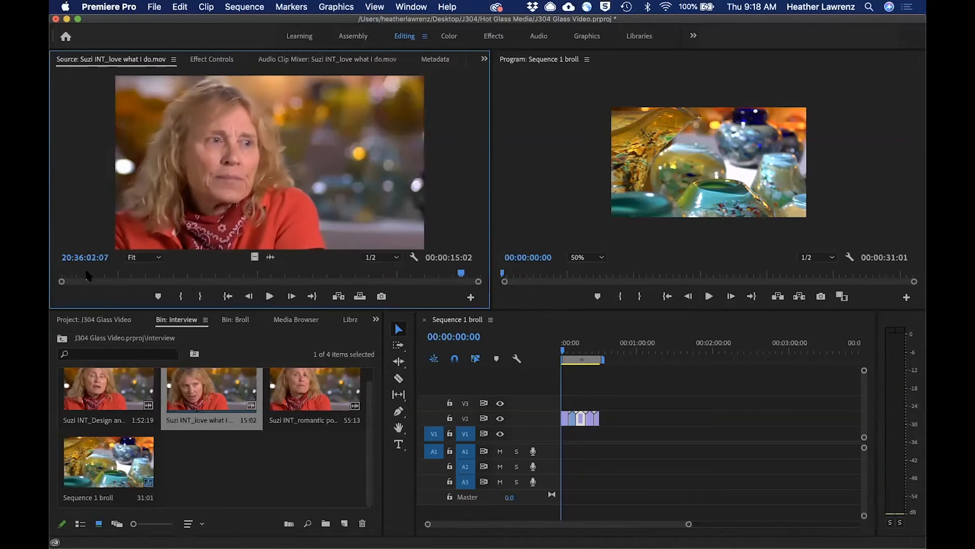
key("o")
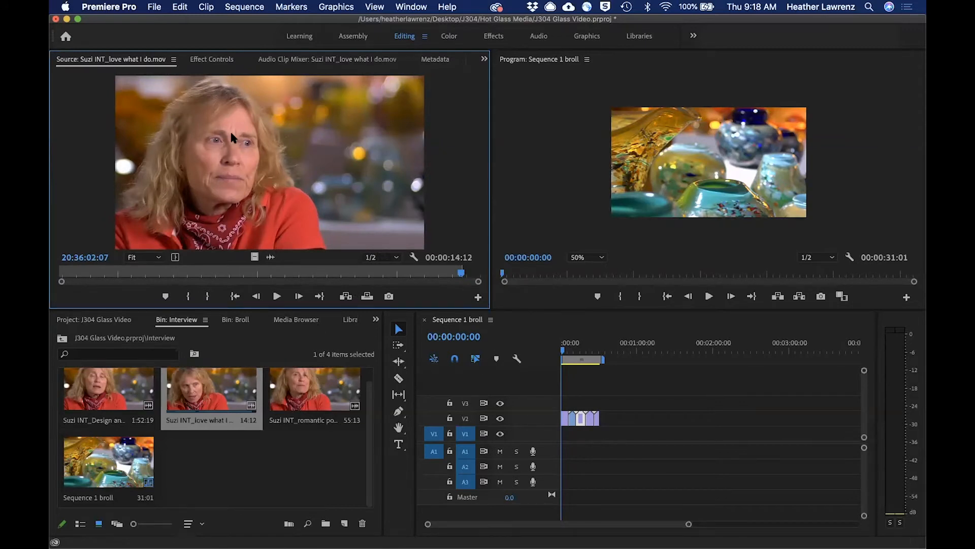
Place the marked interview clip at the start of tracks V1 and A1 beneath the b-roll, and play the opening up to 00:00:07:02.
left_click_drag(228, 131, 570, 444)
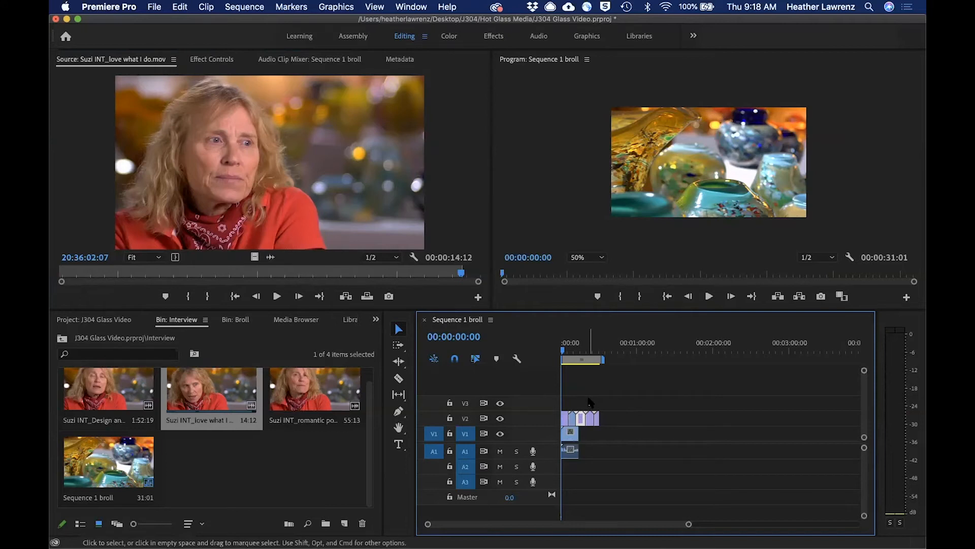
key("space")
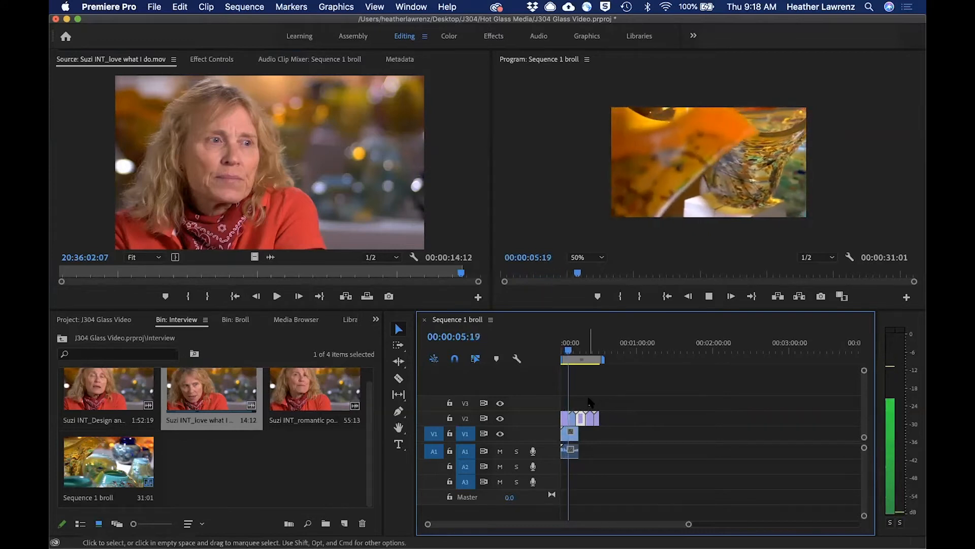
key("space")
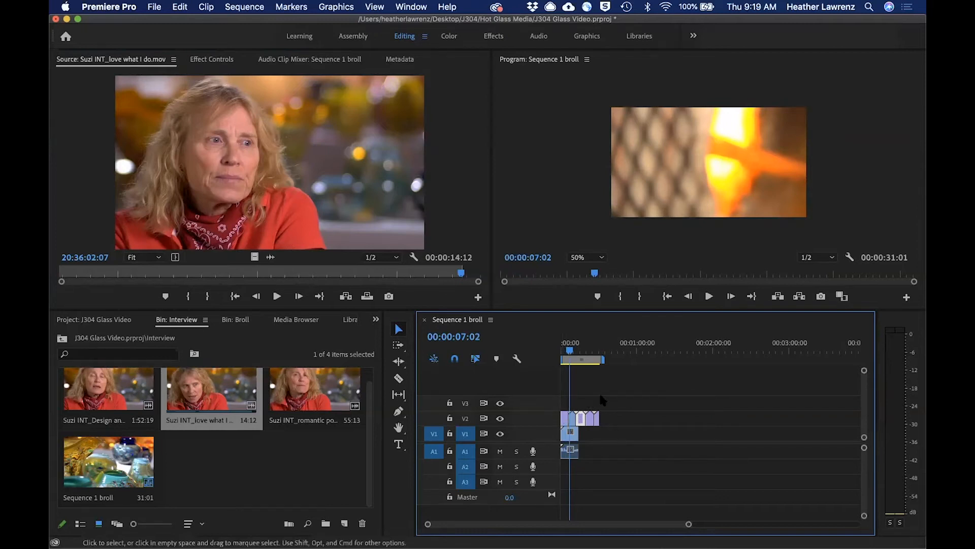
Try shifting the V2 b-roll clips slightly later, and select every clip with the Track Select Forward tool.
left_click_drag(604, 404, 564, 422)
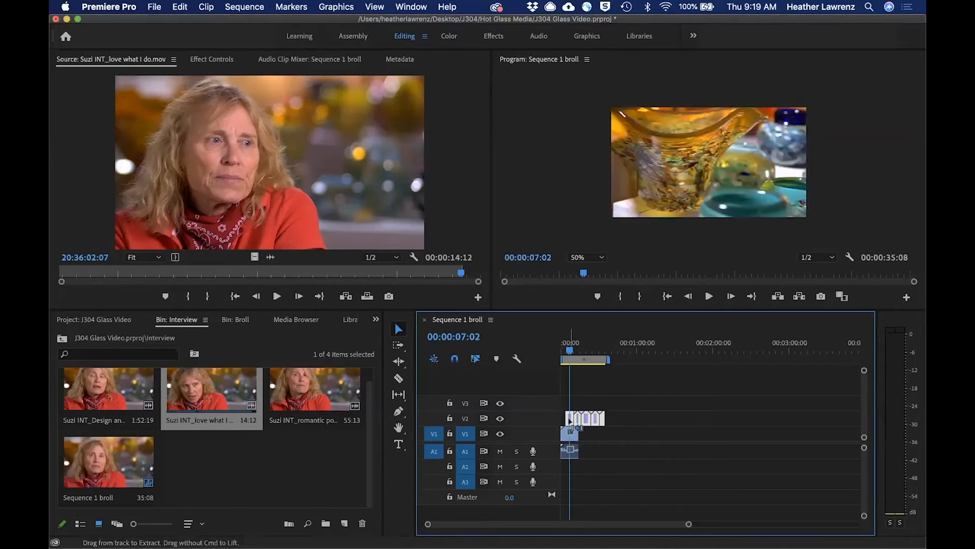
left_click(399, 346)
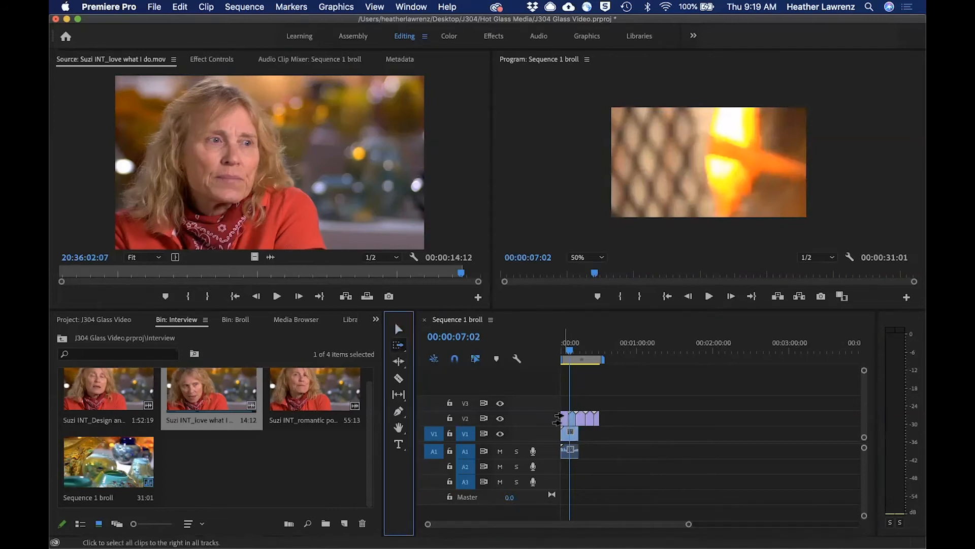
left_click(559, 419)
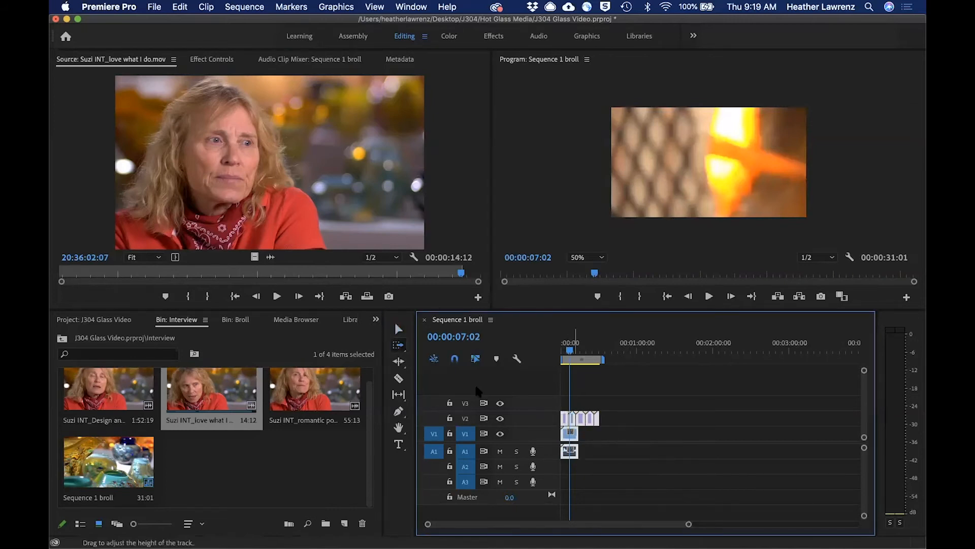
left_click(399, 329)
left_click(613, 398)
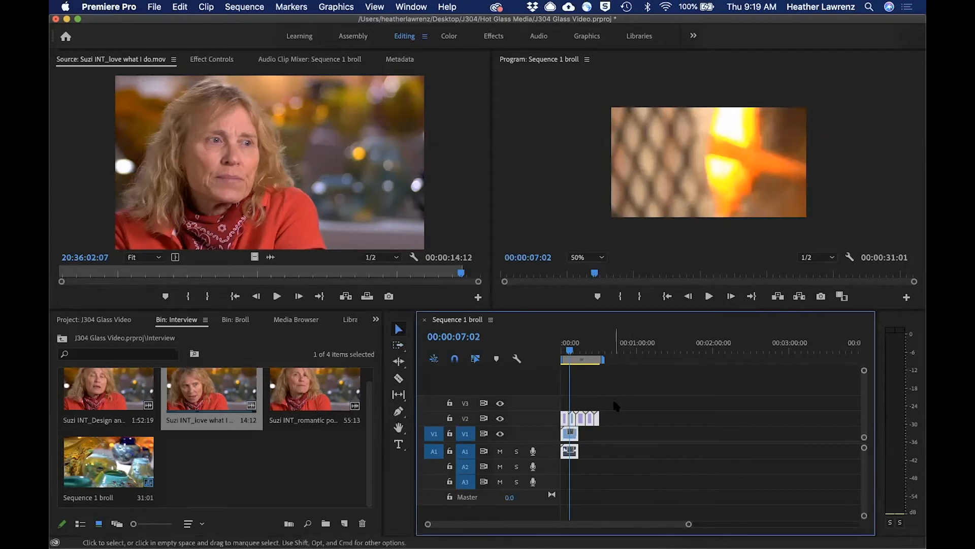
Move all V2 b-roll clips later over the interview so the last one ends at 00:00:38:14, and play the sequence from the start.
left_click_drag(562, 418, 574, 420)
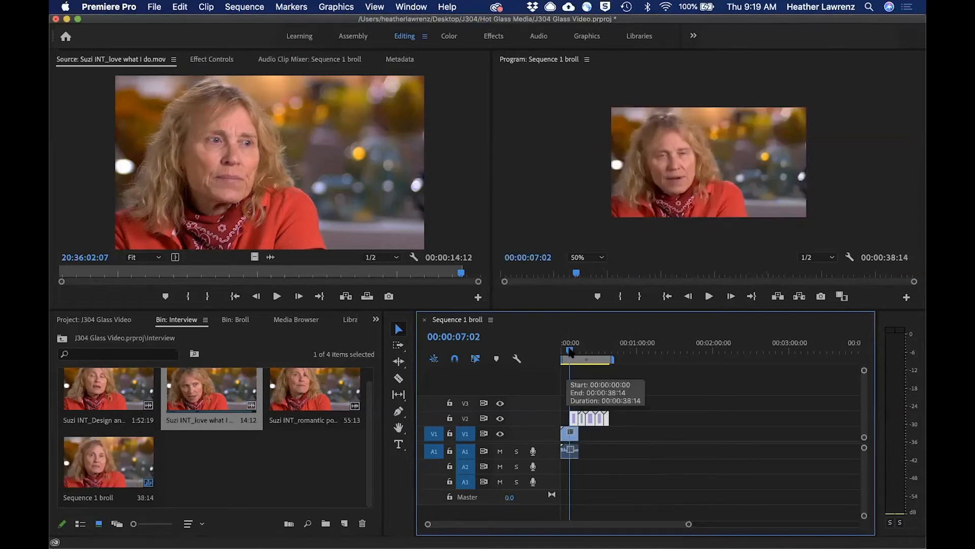
left_click_drag(569, 351, 558, 352)
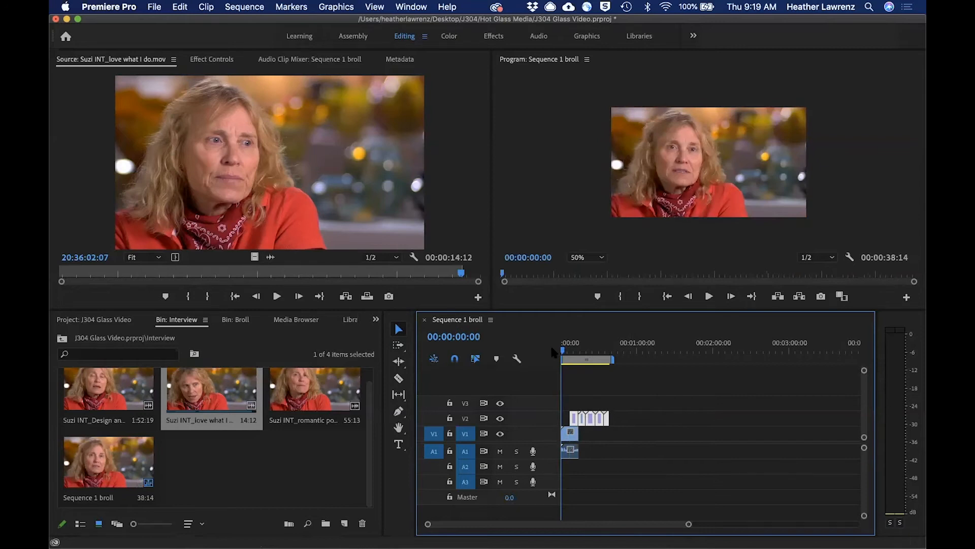
key("space")
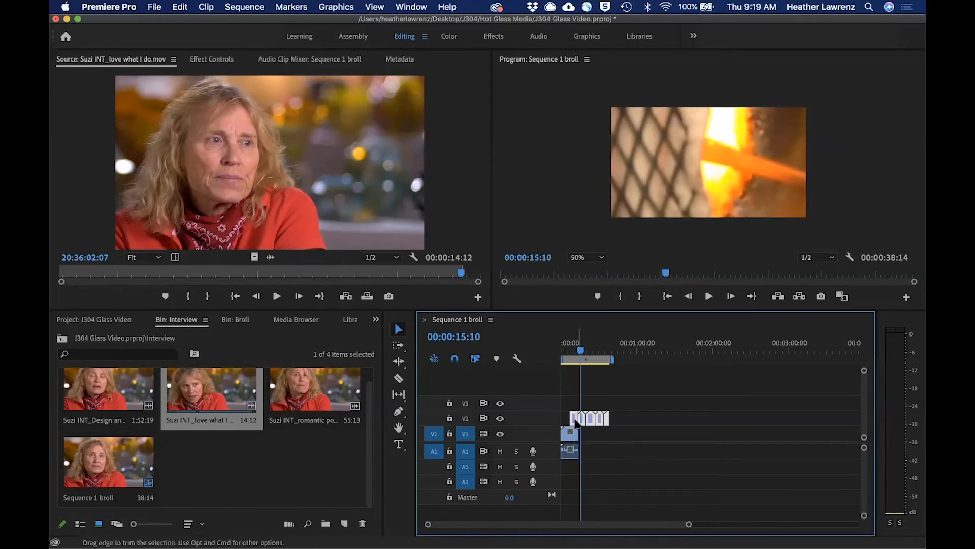
Select all clips on every track with the Track Select Forward tool and move them together to start at 00:00:17:08.
left_click_drag(581, 351, 583, 352)
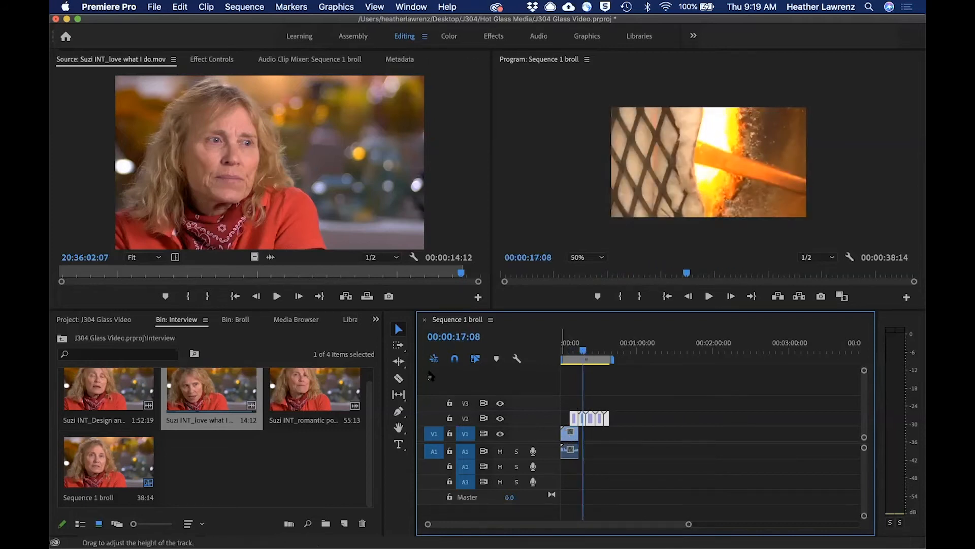
left_click(399, 345)
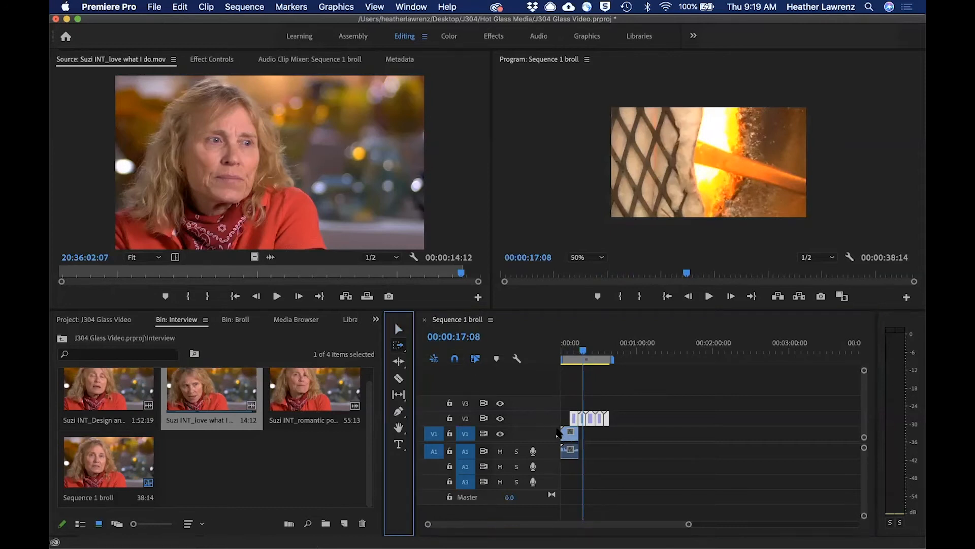
left_click(556, 426)
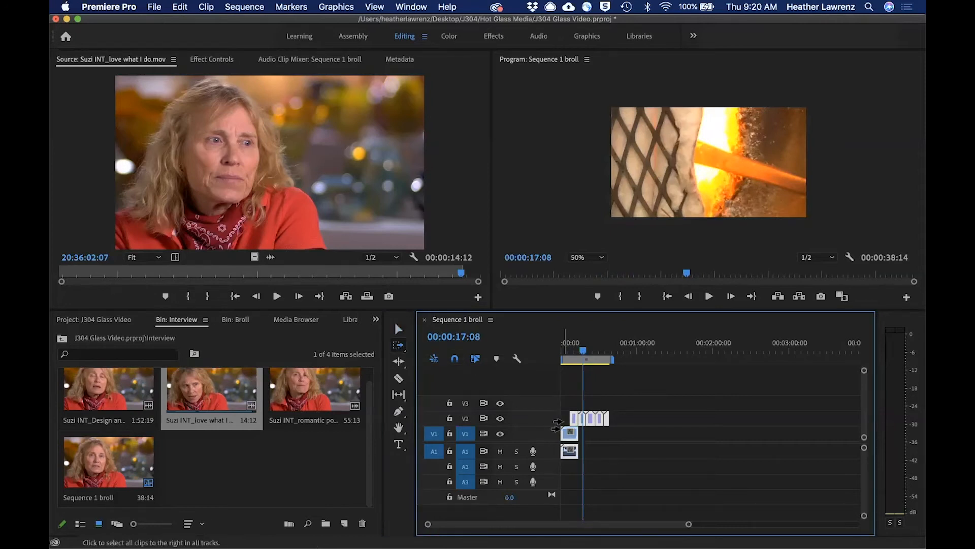
mouse_move(565, 425)
left_mouse_down()
mouse_move(591, 427)
mouse_move(580, 426)
left_mouse_up()
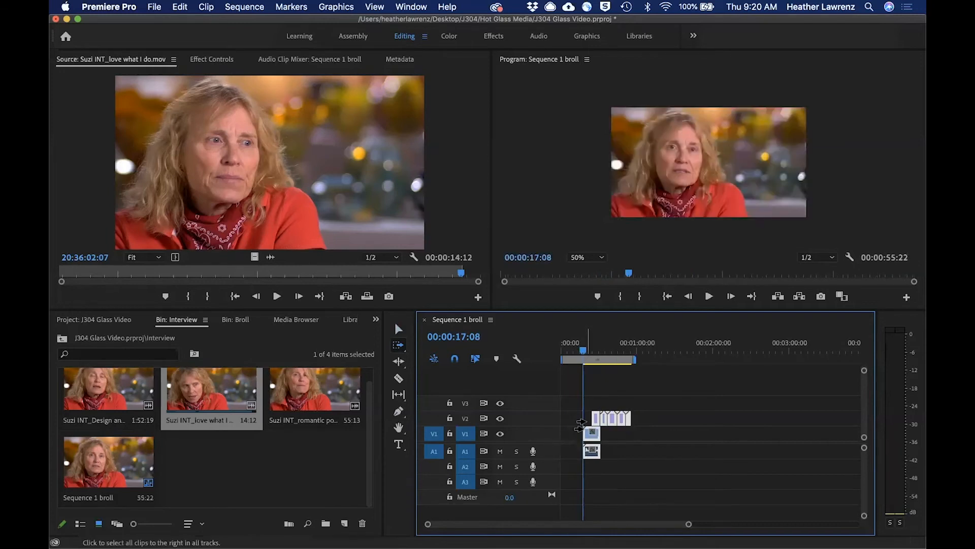
Move only the finished glass clip to the very start of track V2 and return the playhead to 00:00:00:00.
left_click(397, 328)
left_click_drag(595, 418, 563, 421)
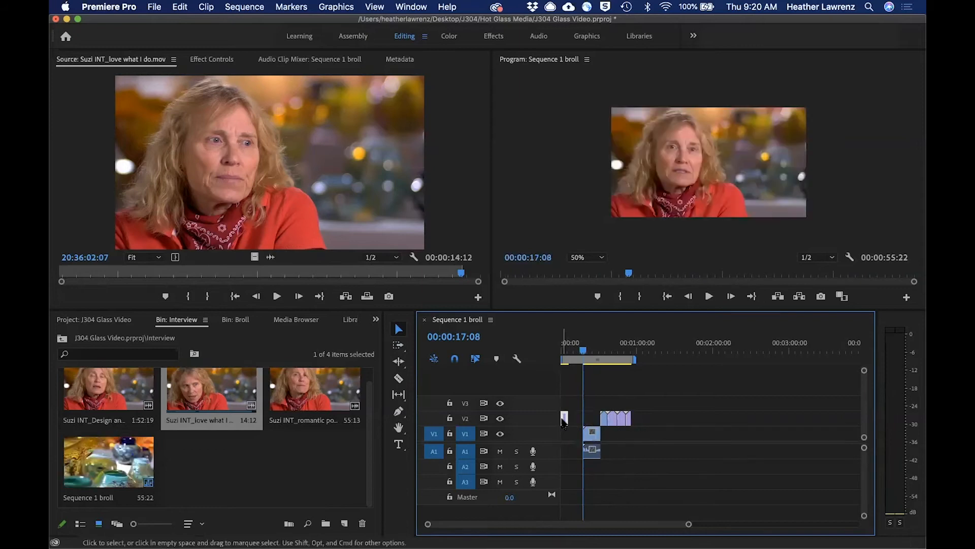
mouse_move(584, 350)
left_mouse_down()
mouse_move(562, 352)
mouse_move(577, 350)
left_mouse_up()
left_click_drag(580, 351, 551, 355)
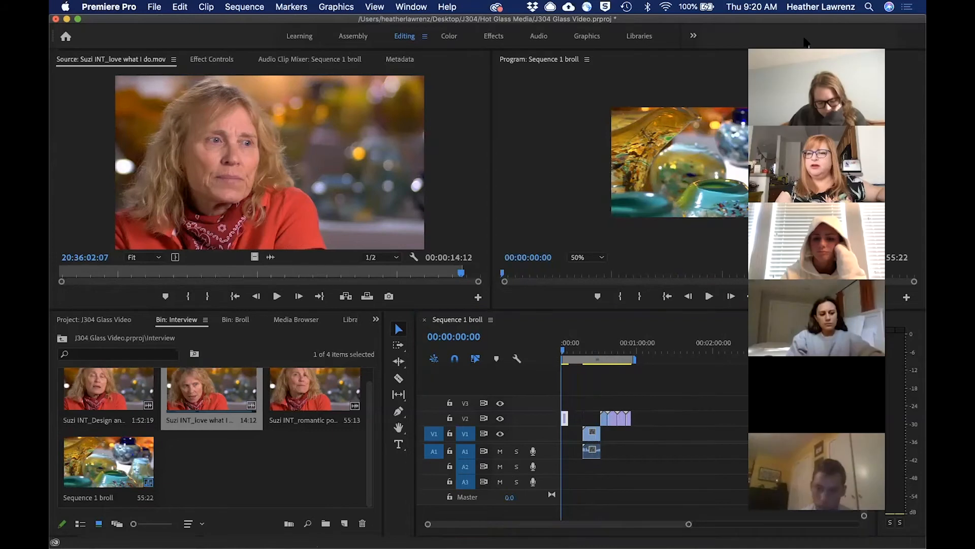
left_click_drag(846, 43, 821, 44)
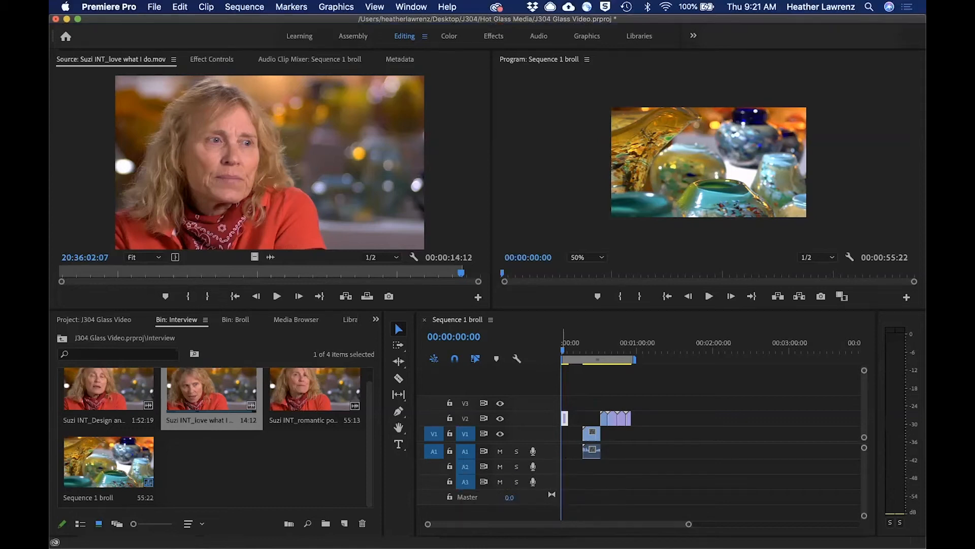
Expand audio track A2, view the audio header's button options without changing them, and enable A2 for recording.
left_click_drag(501, 474, 500, 507)
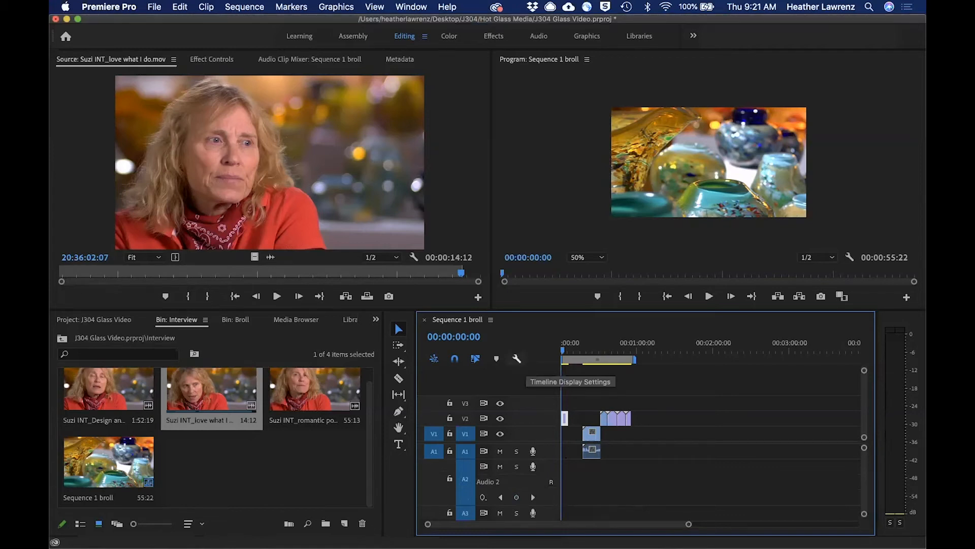
left_click(518, 360)
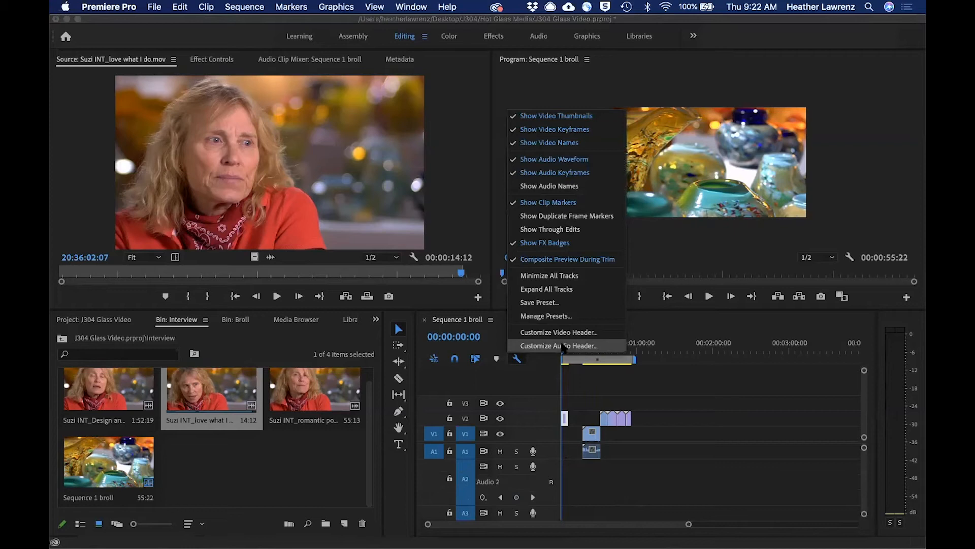
left_click(563, 347)
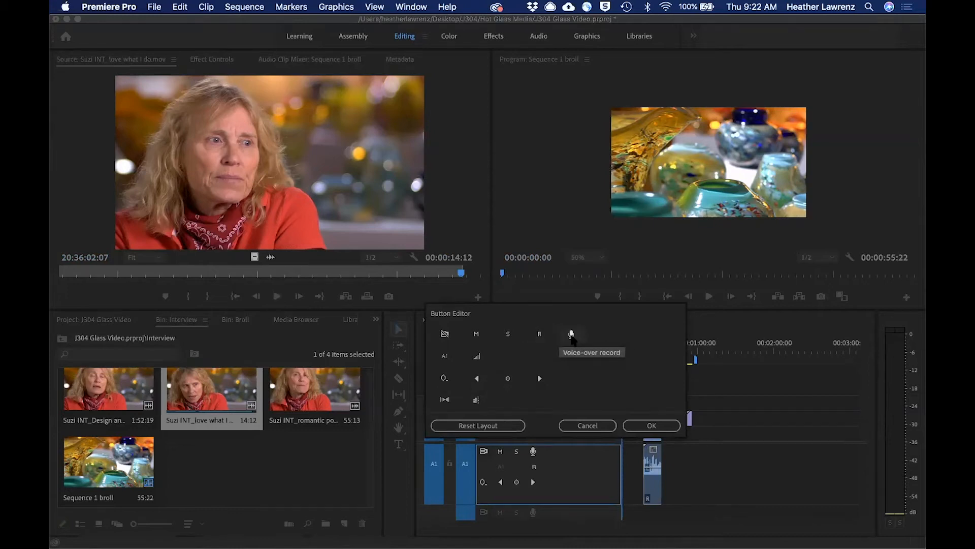
left_click(588, 426)
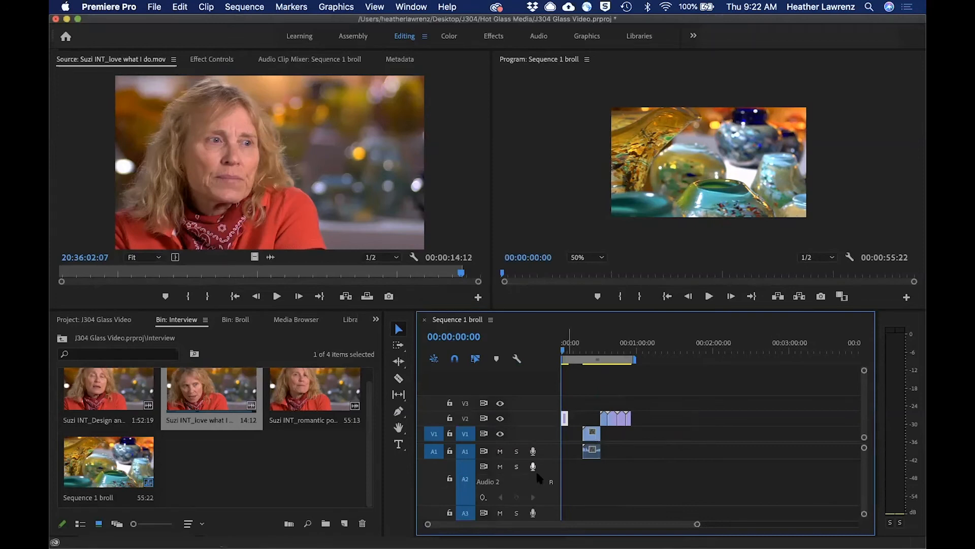
left_click(551, 482)
Check the audio preferences and the default input and output devices in the Audio Hardware preferences.
left_click(114, 8)
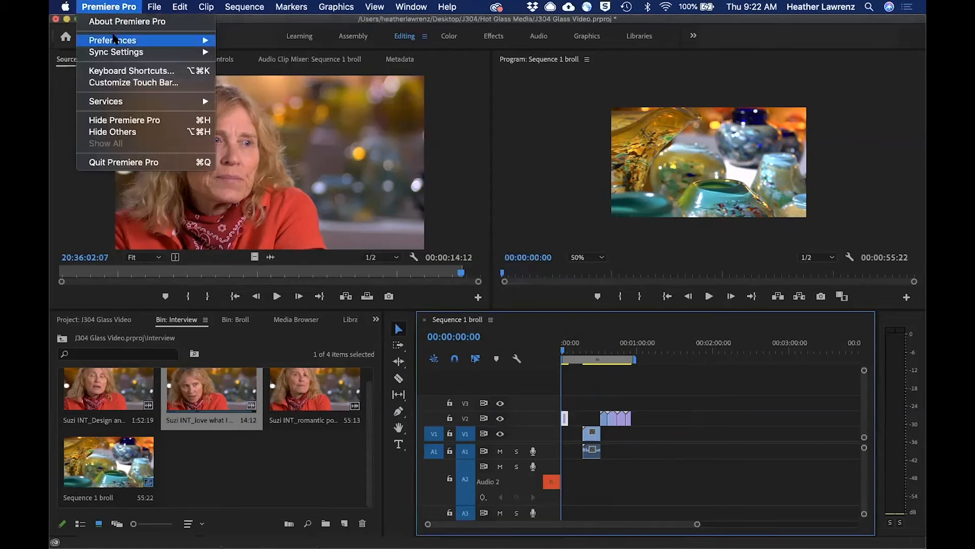
mouse_move(114, 40)
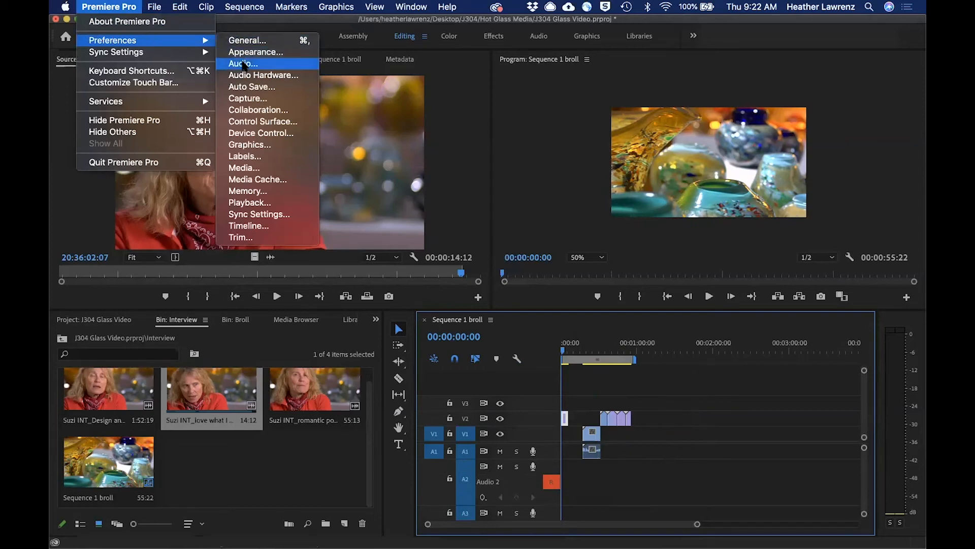
left_click(243, 64)
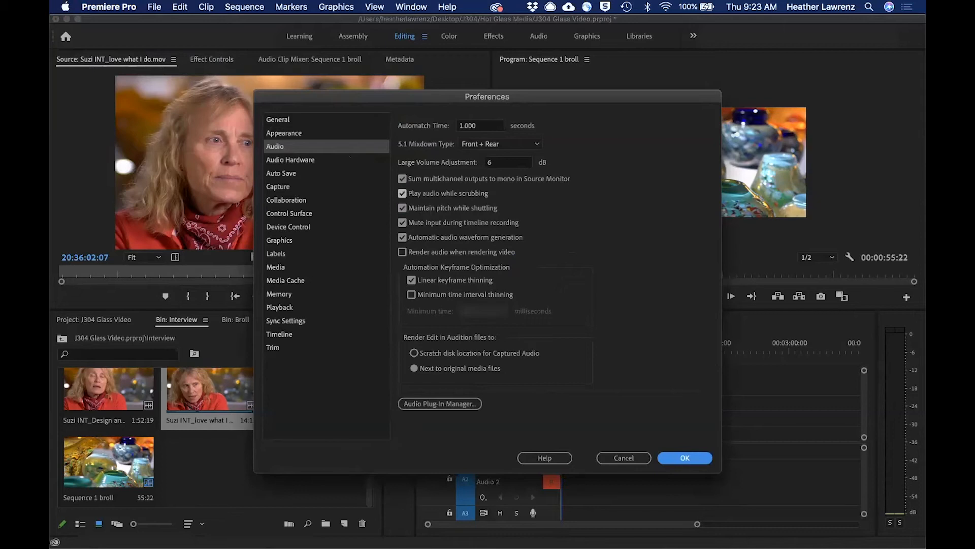
left_click(299, 161)
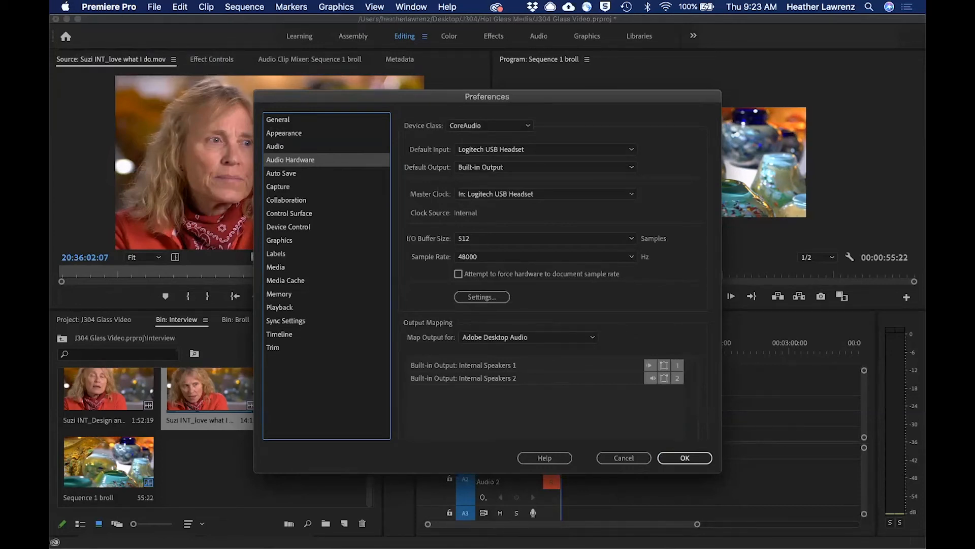
left_click(684, 457)
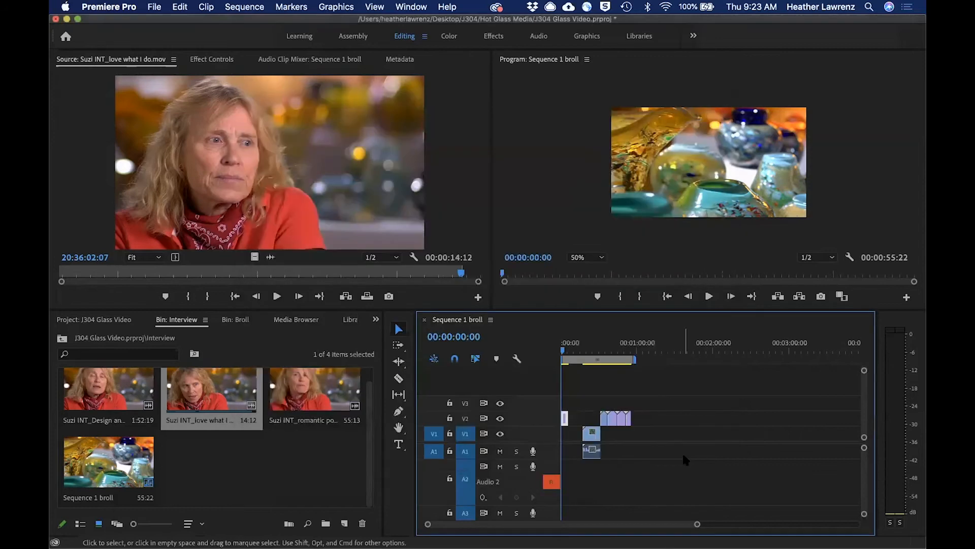
Mute track A1 and record a voice-over on A2 from the start of the sequence to 00:00:12:02.
left_click(500, 452)
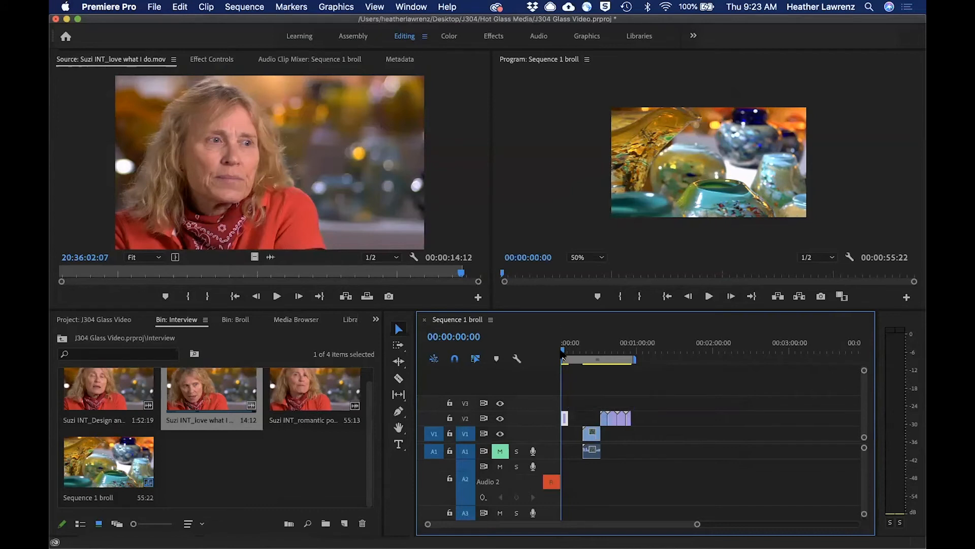
left_click(533, 467)
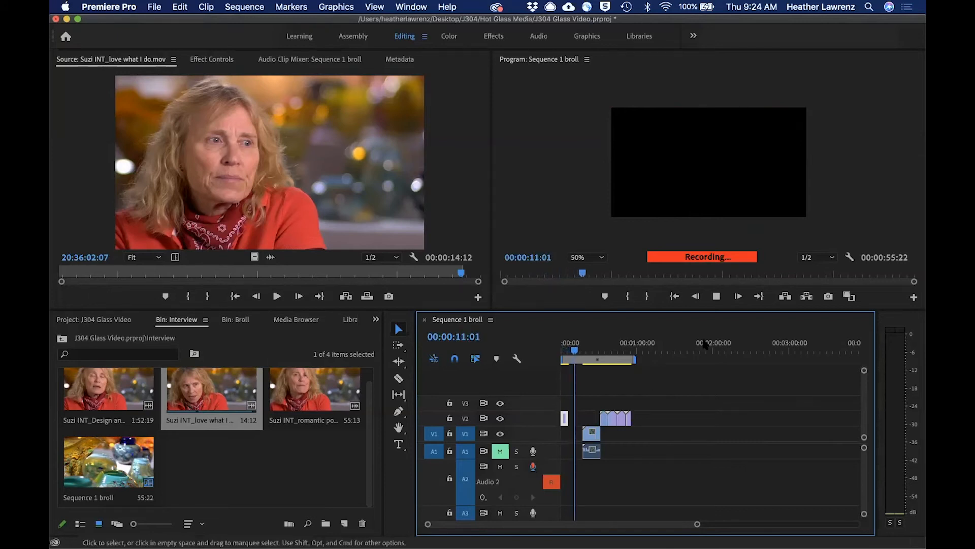
left_click(717, 297)
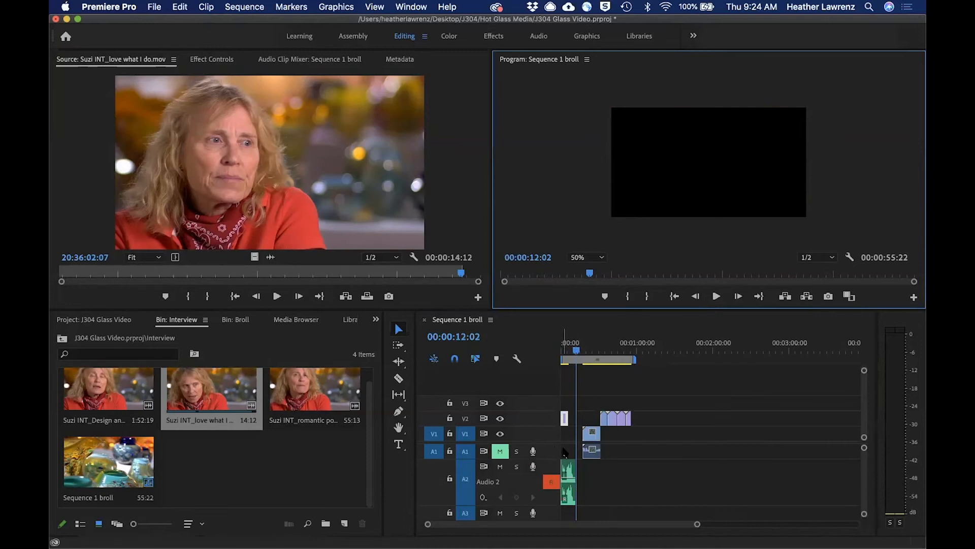
Mute track A2 and place the Finished glass pan 2 clip from the Broll bin on V2 at 00:00:06:08.
left_click_drag(697, 525, 630, 526)
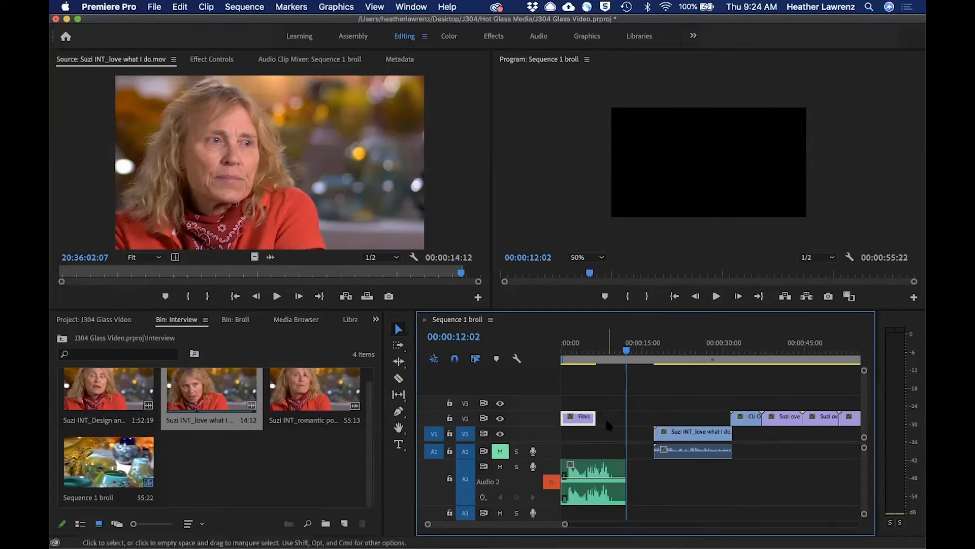
left_click_drag(627, 351, 596, 357)
left_click(500, 466)
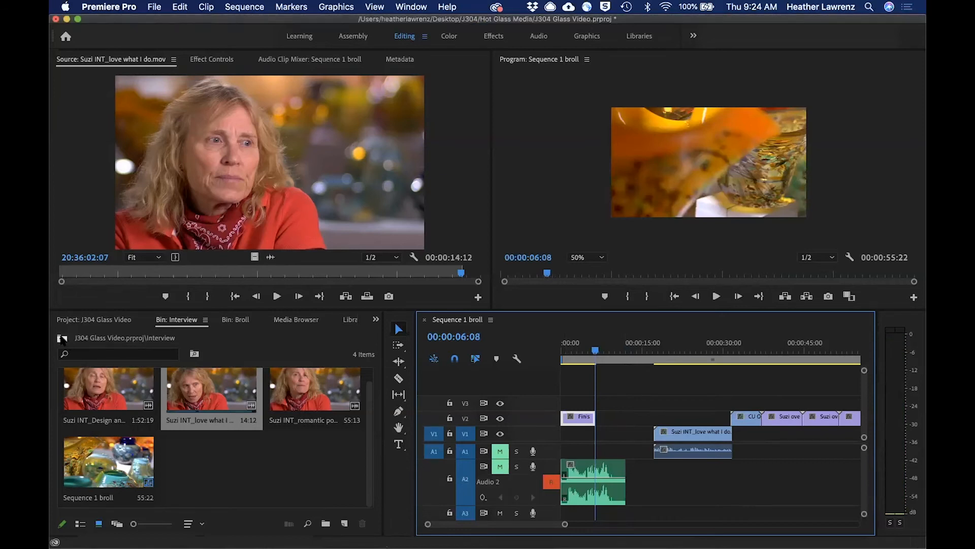
left_click(62, 338)
double_click(113, 376)
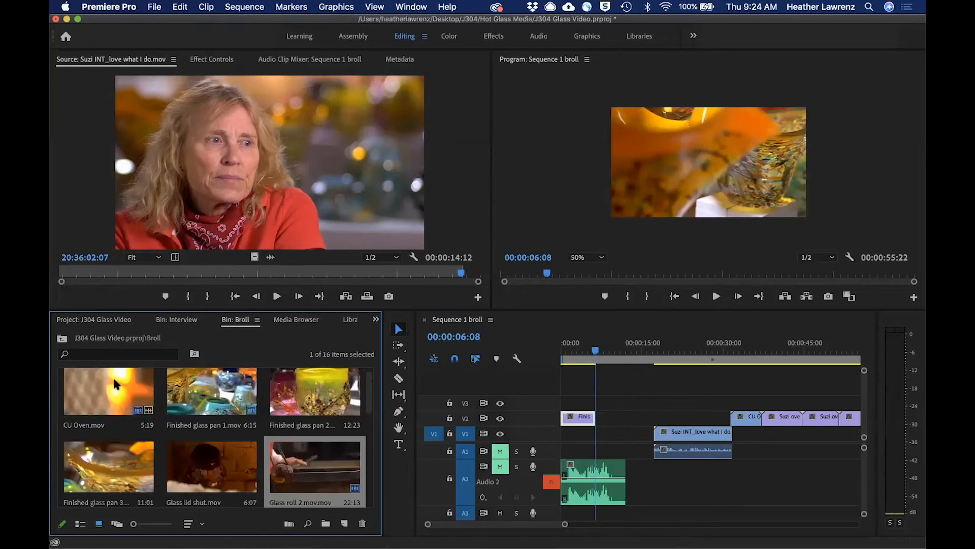
left_click_drag(321, 390, 595, 419)
Move the interview clip and the b-roll after it earlier to start at the voice-over's end, and briefly play from 00:00:06:08.
left_click_drag(661, 418, 848, 455)
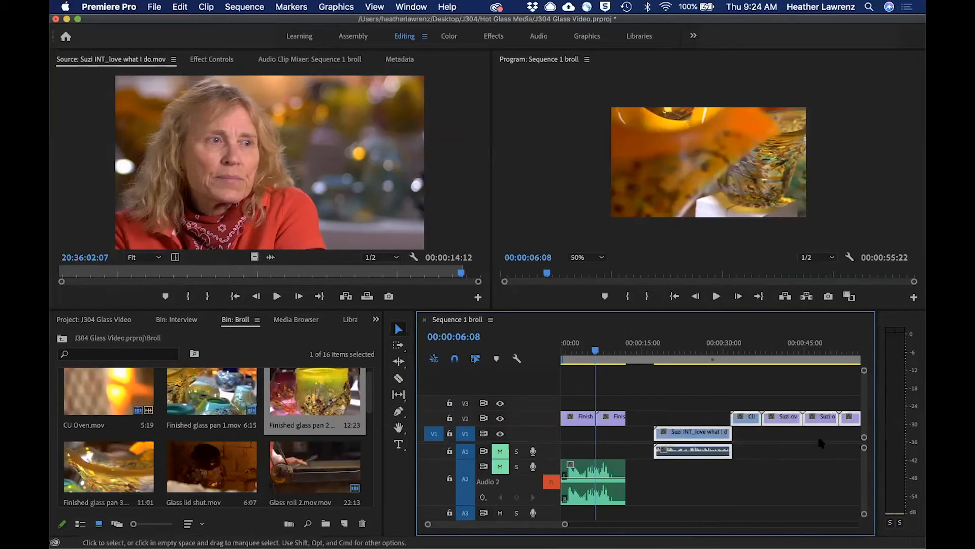
left_click_drag(782, 420, 763, 427)
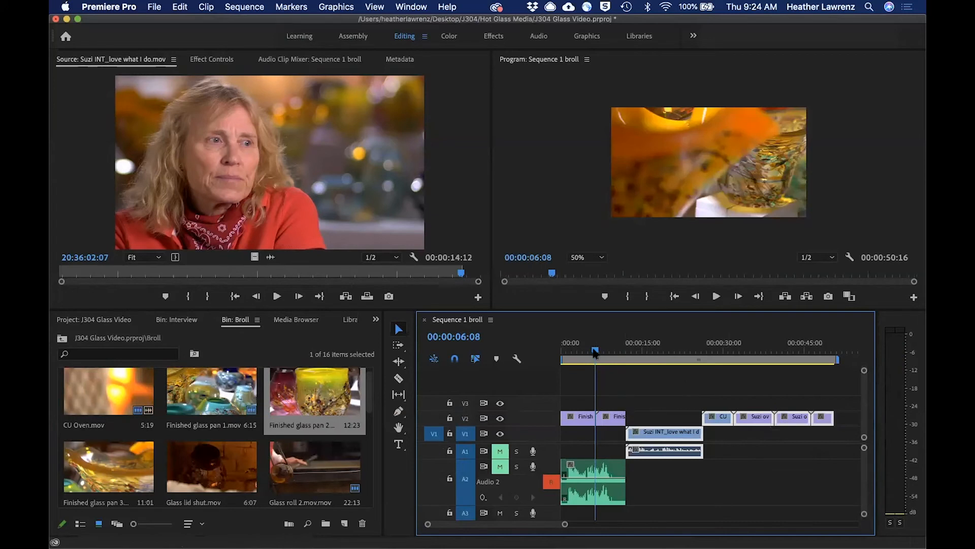
key("space")
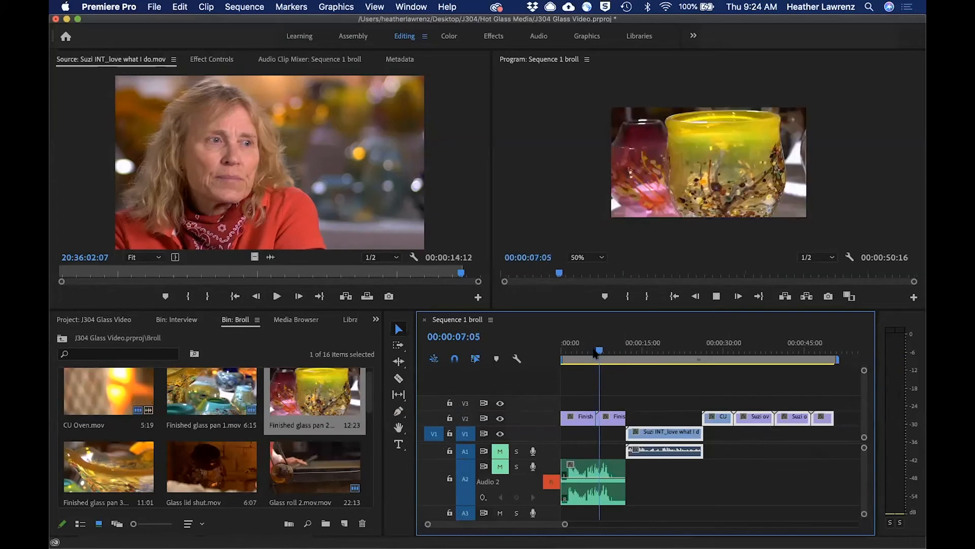
key("space")
Unmute tracks A2 and A1, play the voice-over, and trim its end to 00:00:10:04.
left_click(500, 467)
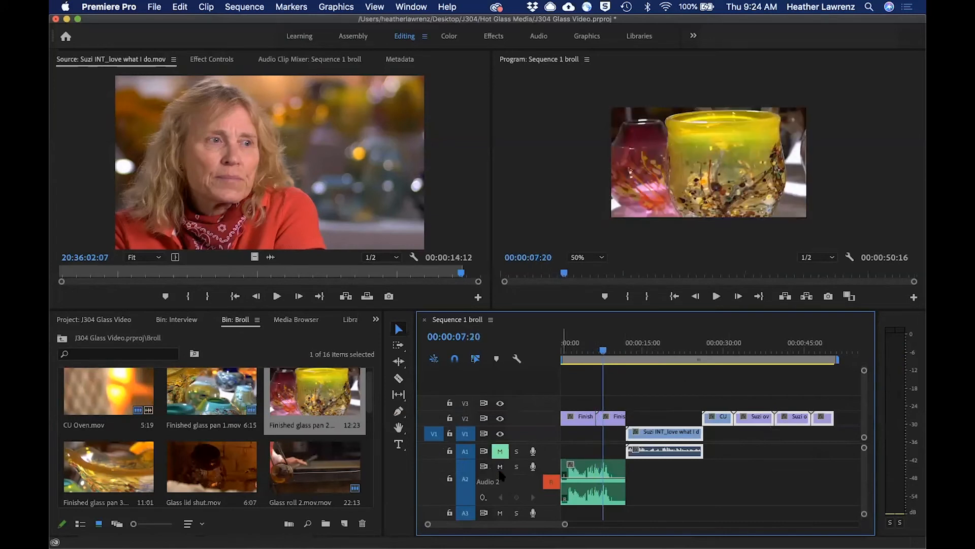
left_click(500, 450)
key("space")
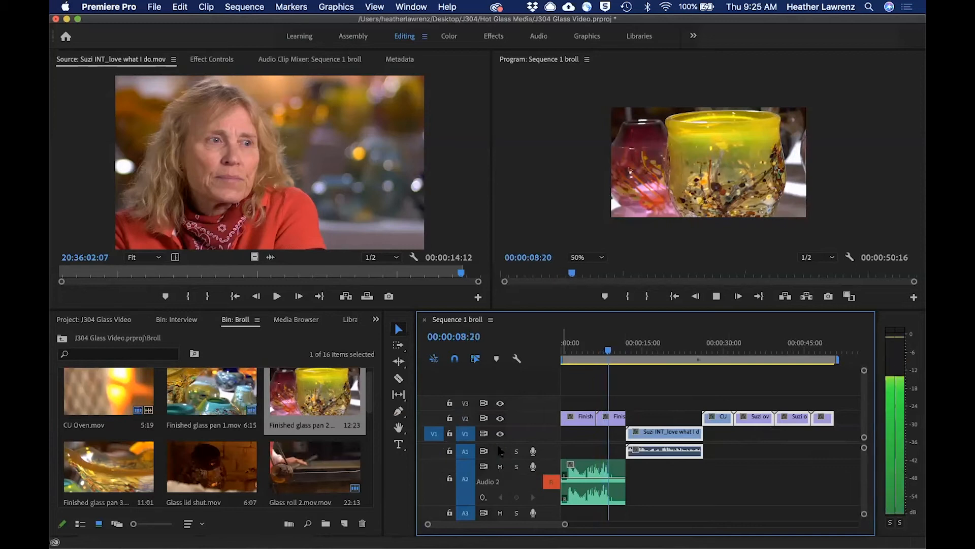
key("space")
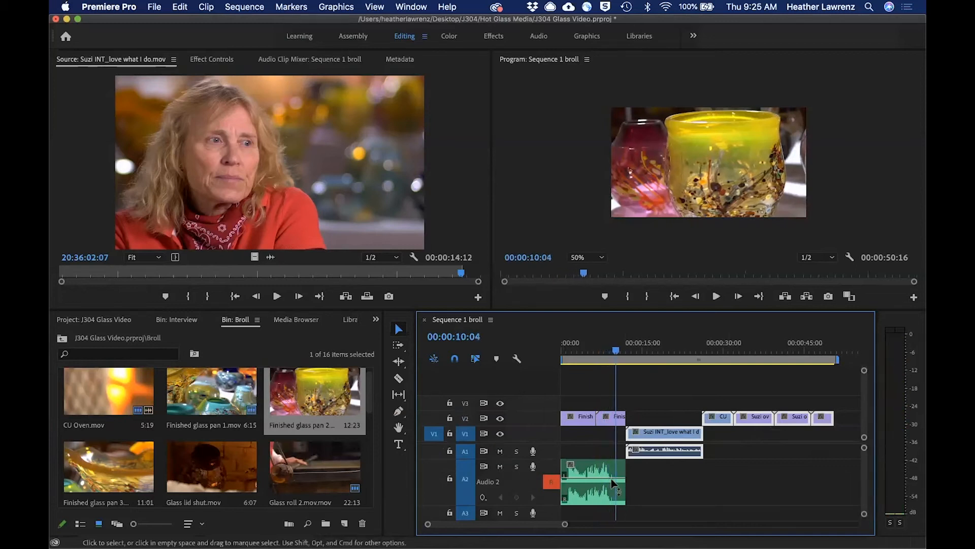
left_click_drag(622, 465, 616, 466)
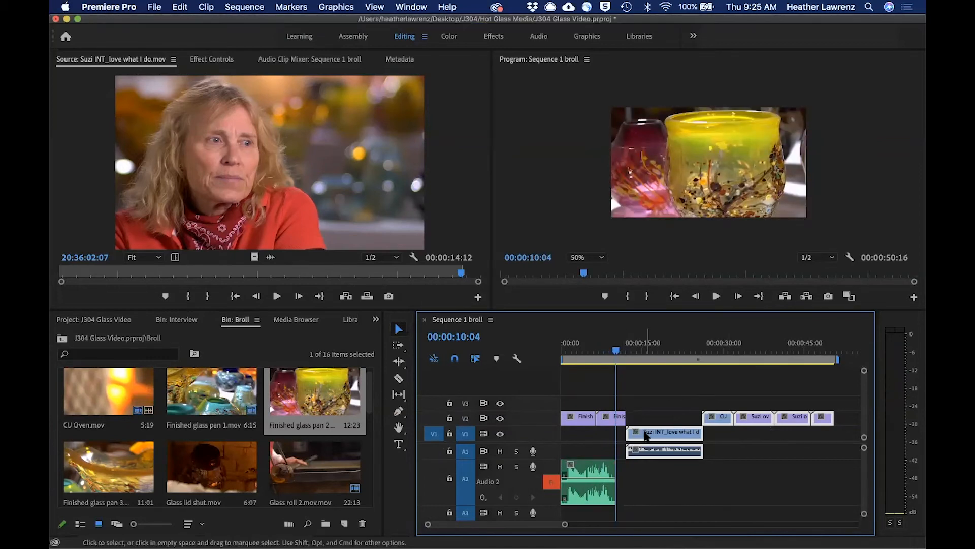
Move the interview clip and its following b-roll together to start at 00:00:10:04, and play the transition.
left_click_drag(646, 435, 613, 416)
key("space")
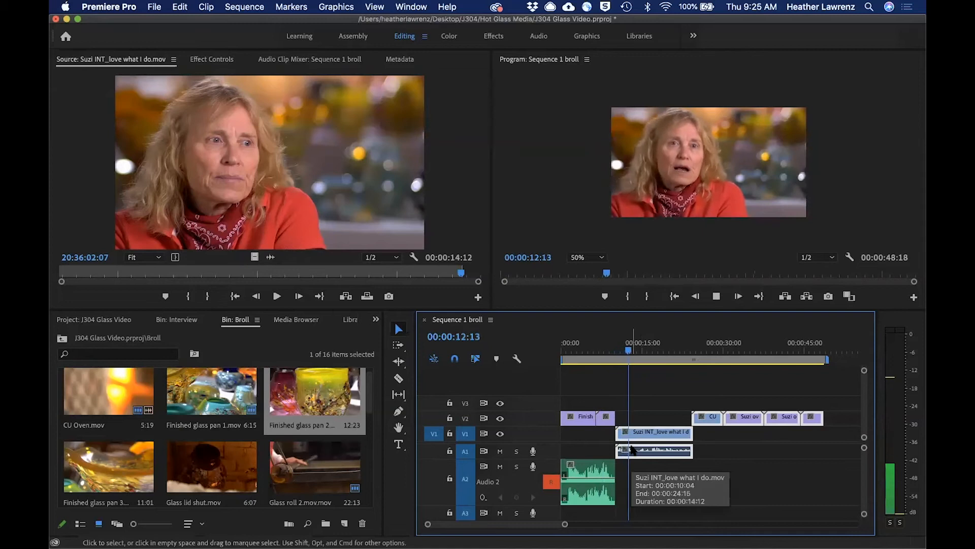
key("space")
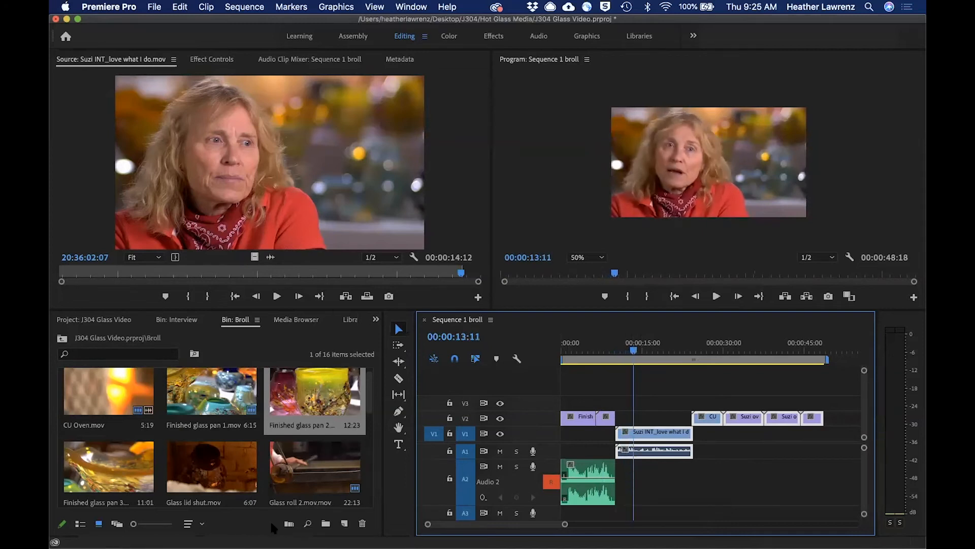
left_click(217, 497)
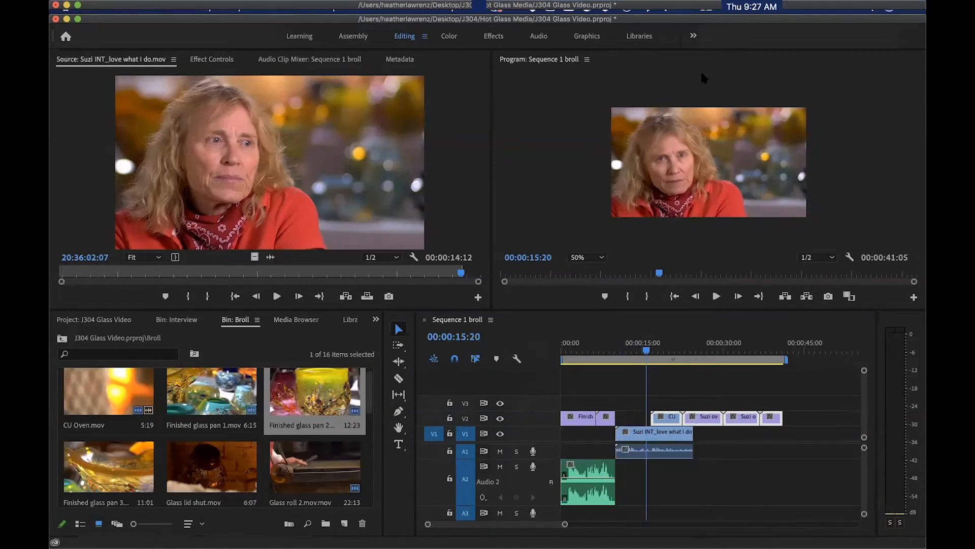
Play the interview from 00:00:10:17 to 00:00:15:15 to listen to its audio.
left_click_drag(648, 352, 618, 350)
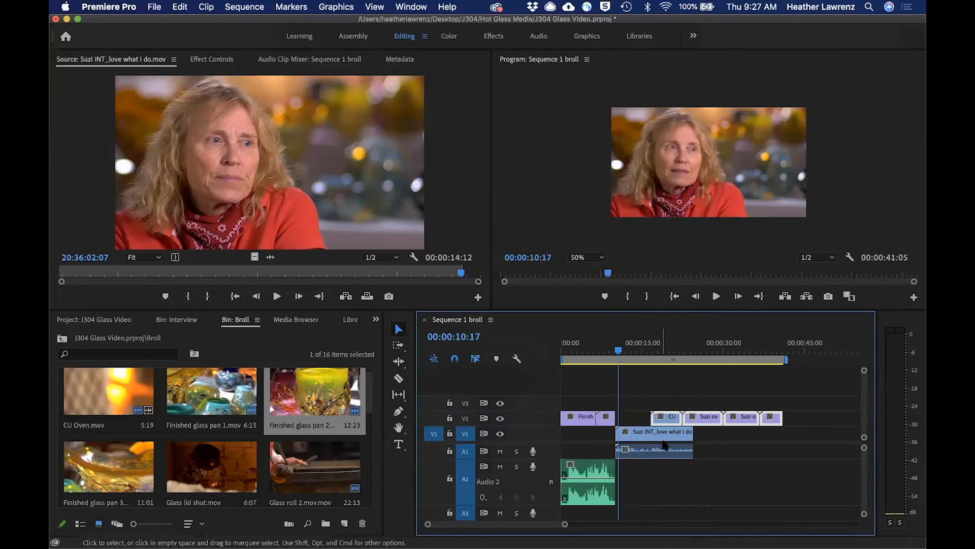
key("space")
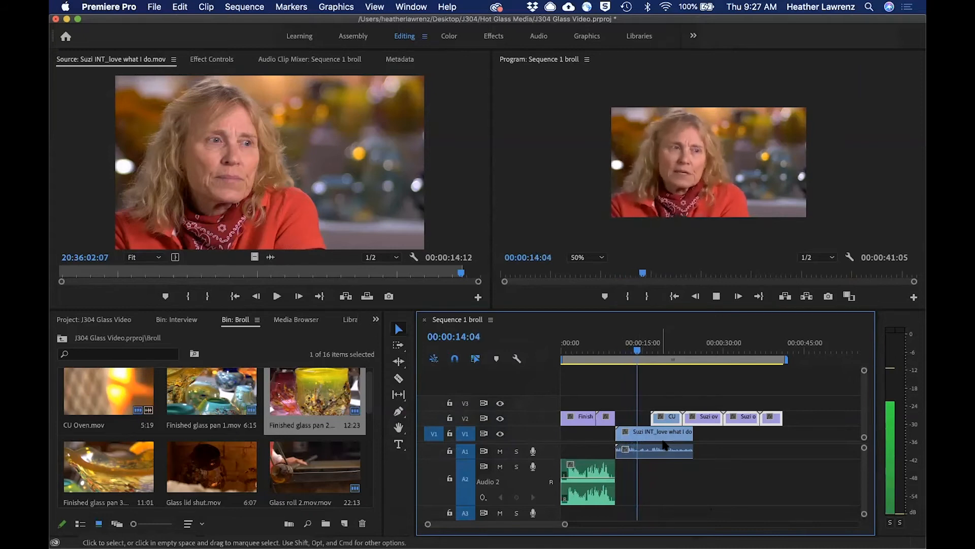
key("space")
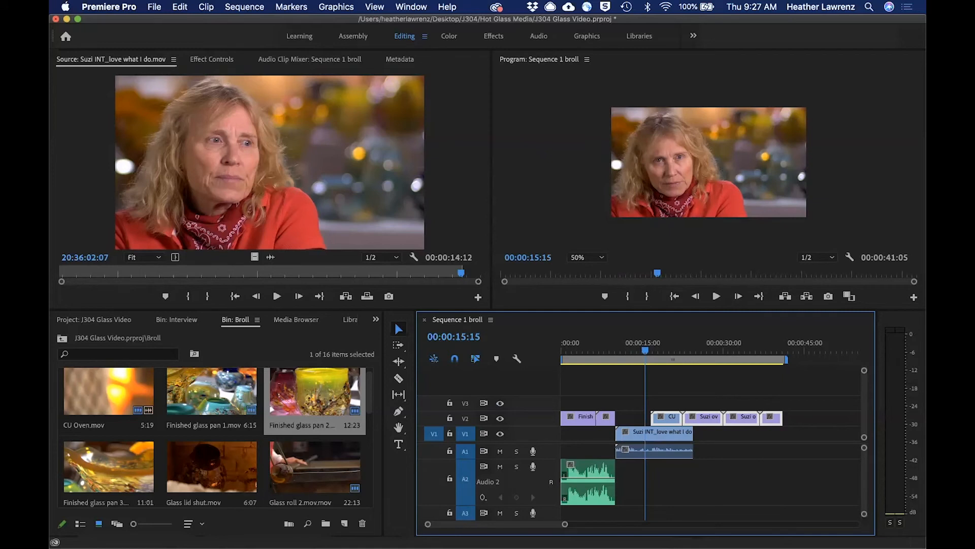
Switch to the Audio workspace and tag the interview clip as Dialogue in Essential Sound with the Balanced Female Voice preset.
left_click(539, 36)
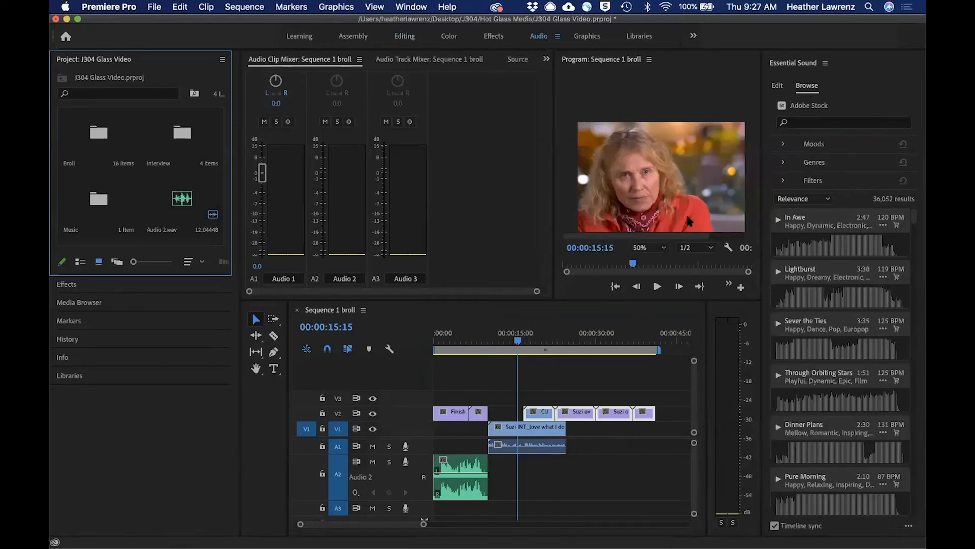
left_click(777, 87)
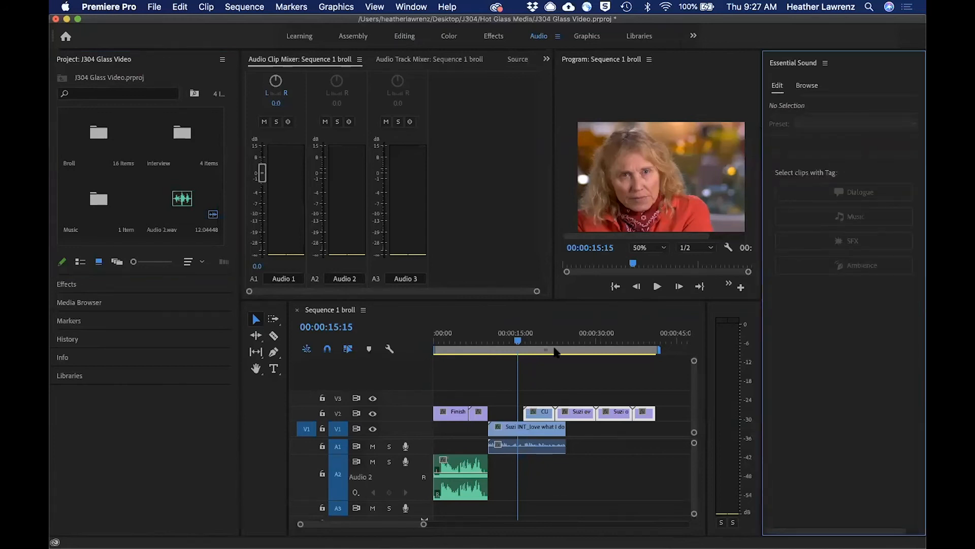
left_click(541, 446)
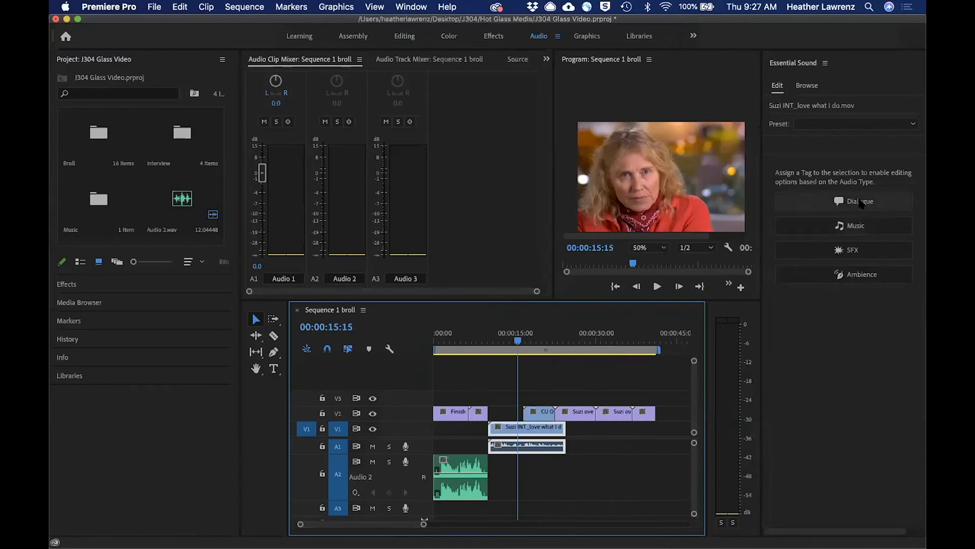
left_click(861, 203)
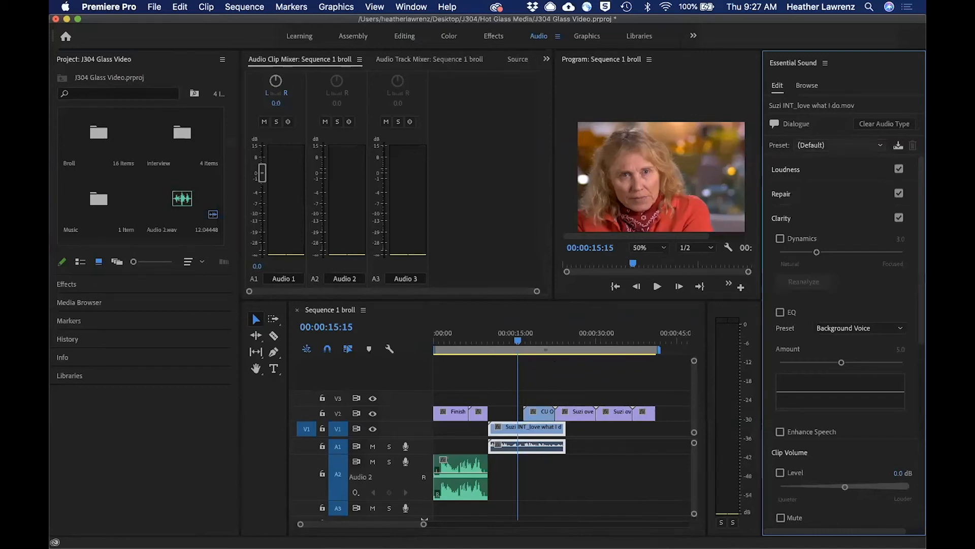
left_click(838, 145)
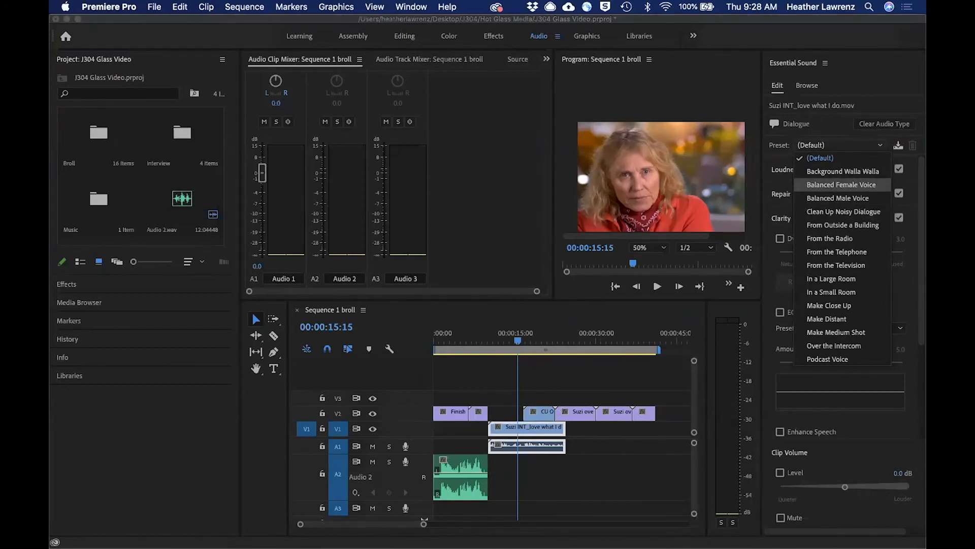
left_click(842, 184)
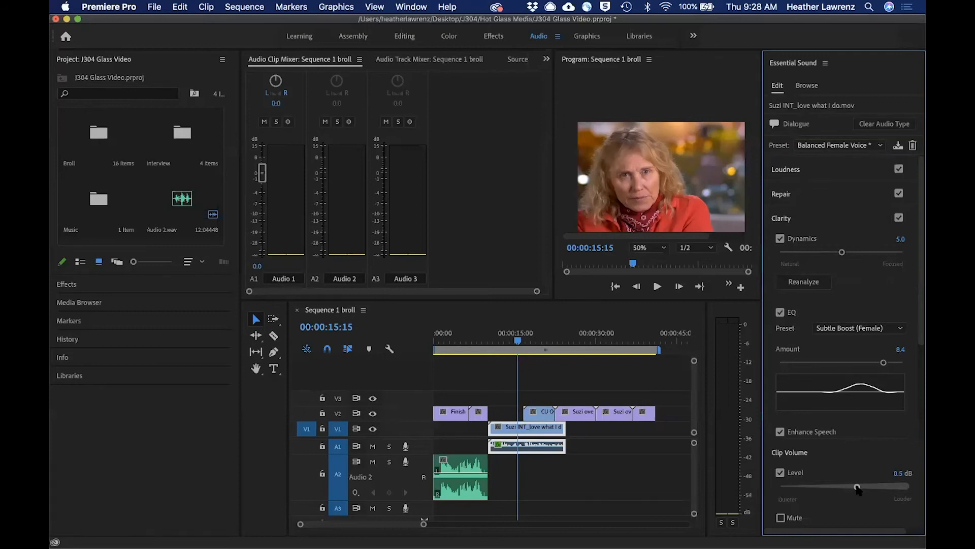
Play the interview from 00:00:13:02 to 00:00:18:19 to listen to its processed dialogue audio.
left_click(514, 344)
left_click_drag(513, 344, 507, 345)
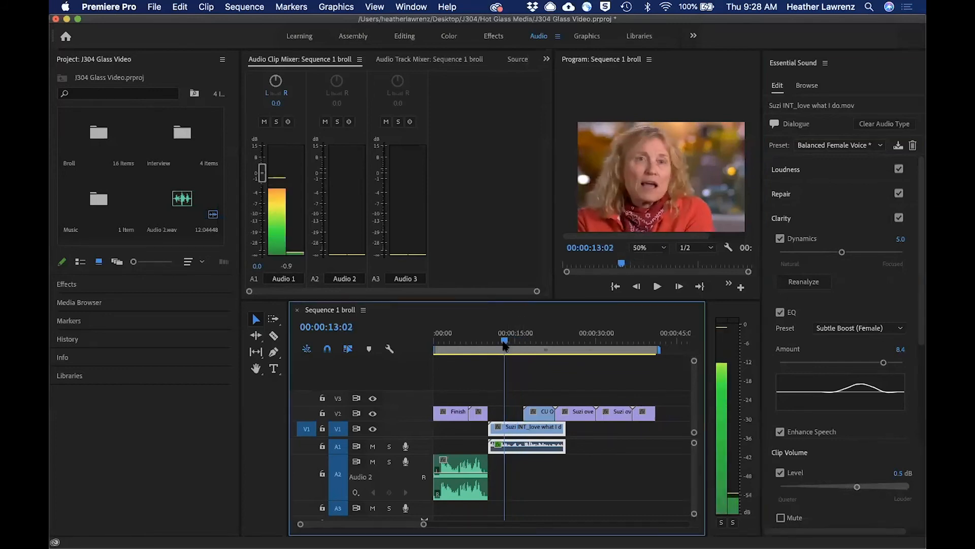
key("space")
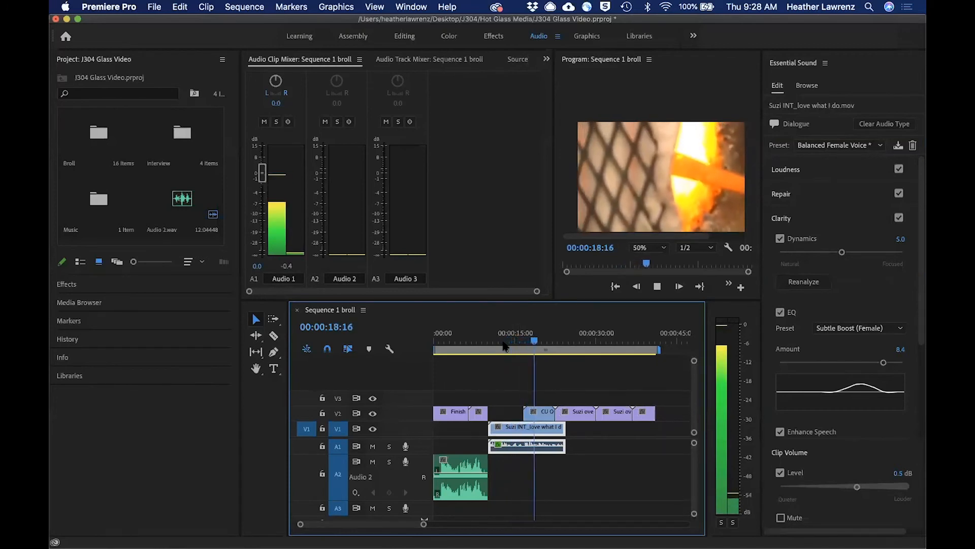
key("space")
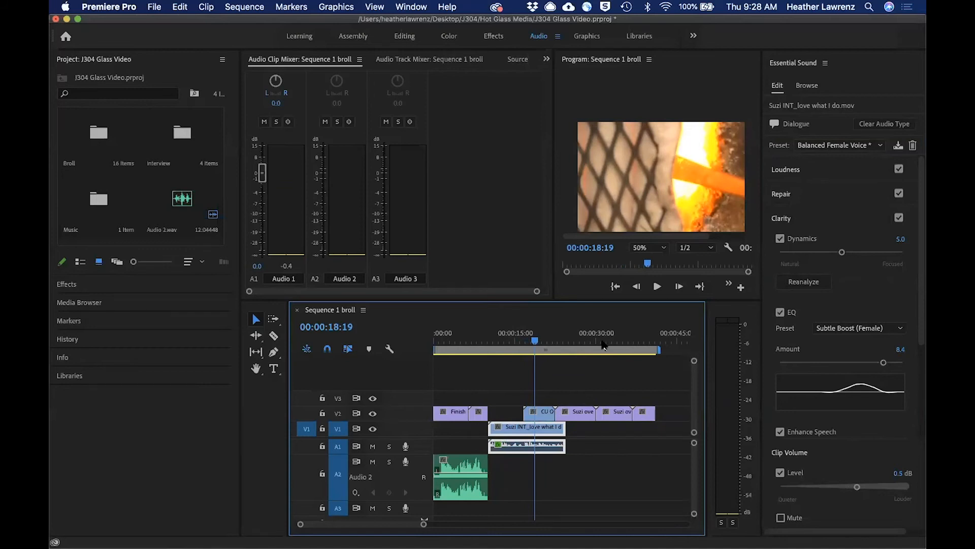
Play the voice-over from 00:00:05:18 into the interview to compare their sound, and inspect the Audio 2.wav clip in Essential Sound.
left_click_drag(531, 341, 465, 347)
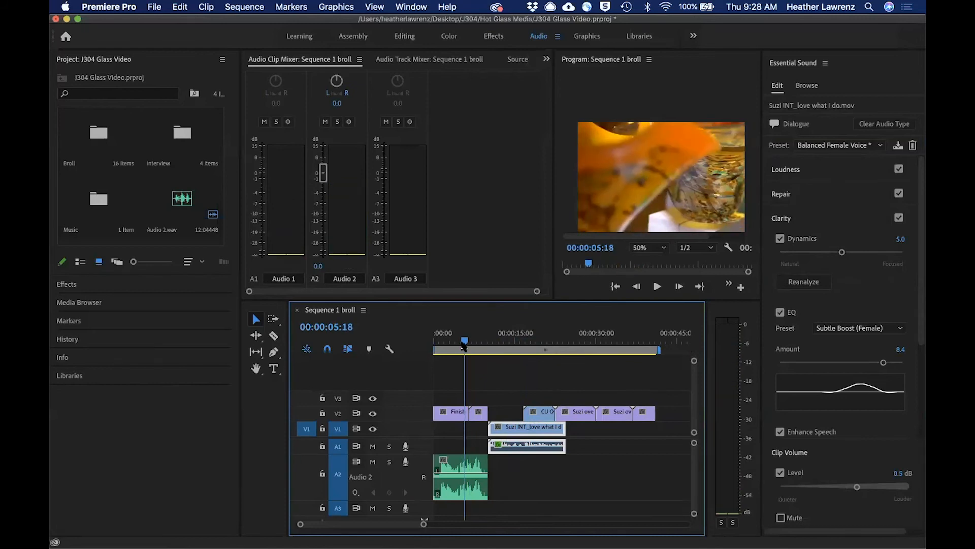
key("space")
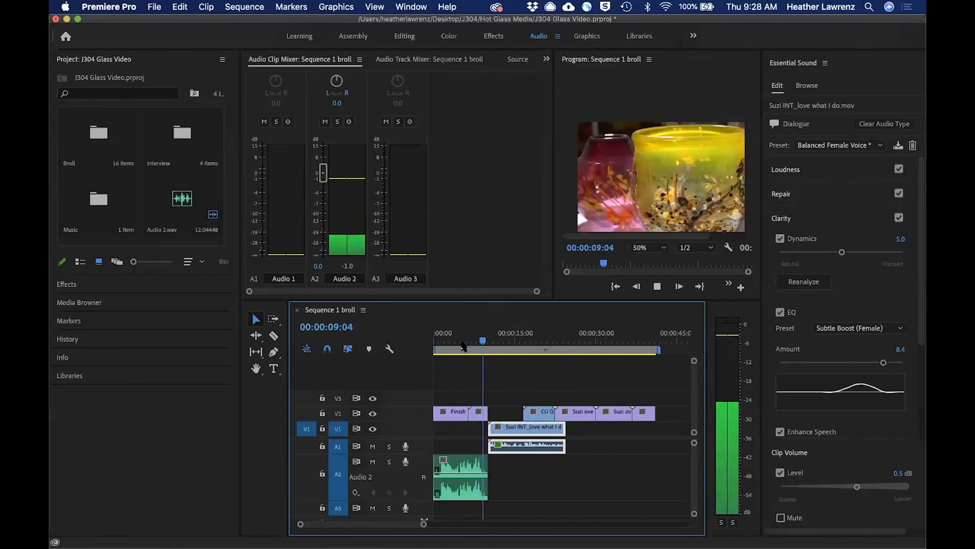
key("space")
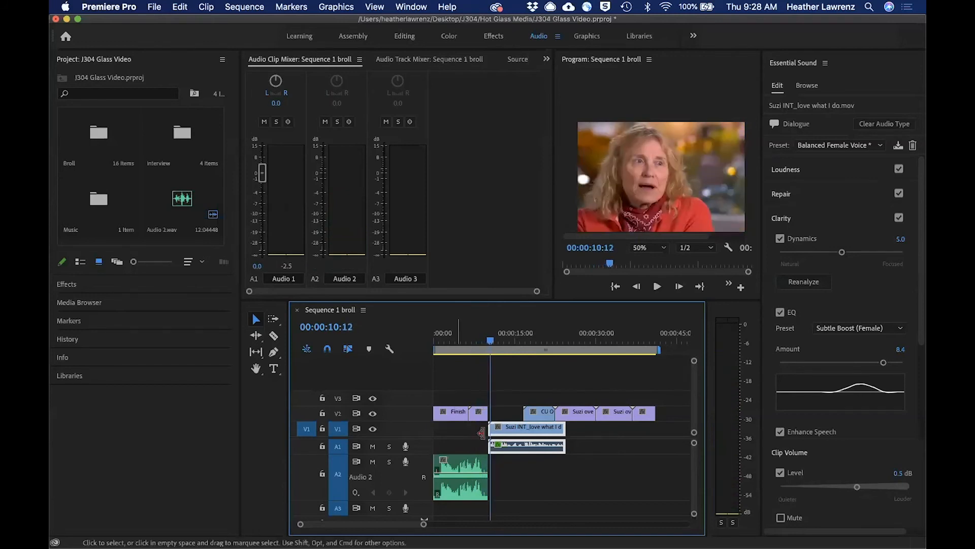
left_click(463, 475)
left_click_drag(490, 340, 469, 343)
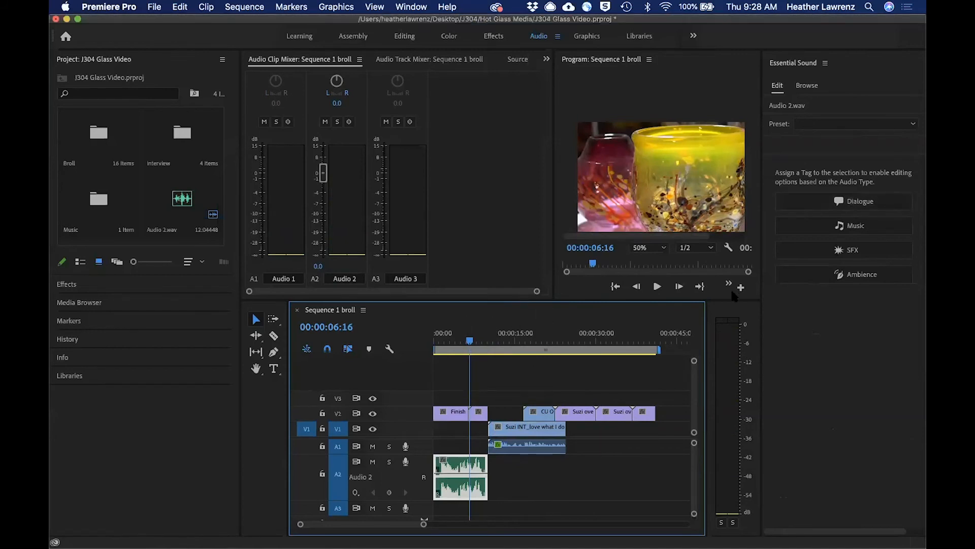
left_click_drag(471, 341, 492, 340)
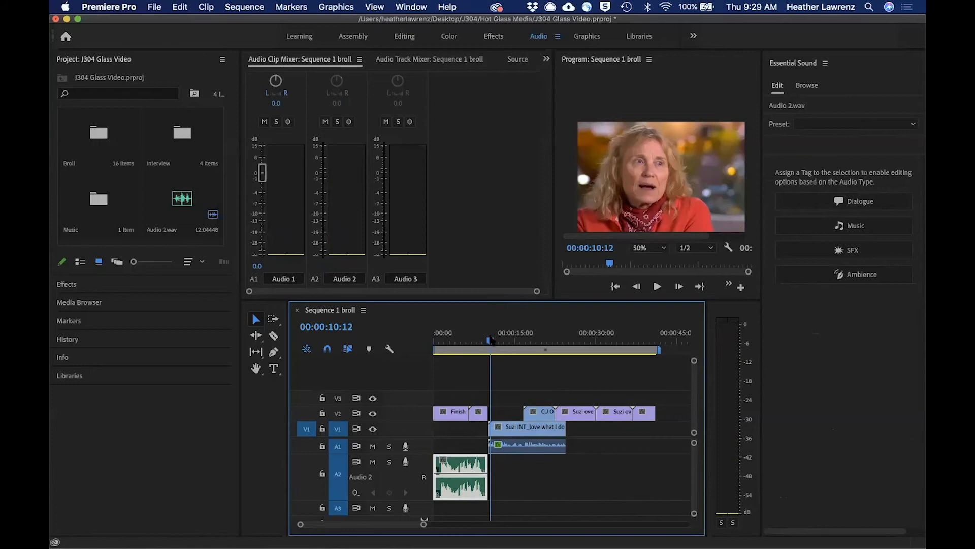
In the Graphics workspace, add a title at 00:00:11:09 with the interviewee's first name and ", glass artist", placed low in the frame.
left_click(587, 38)
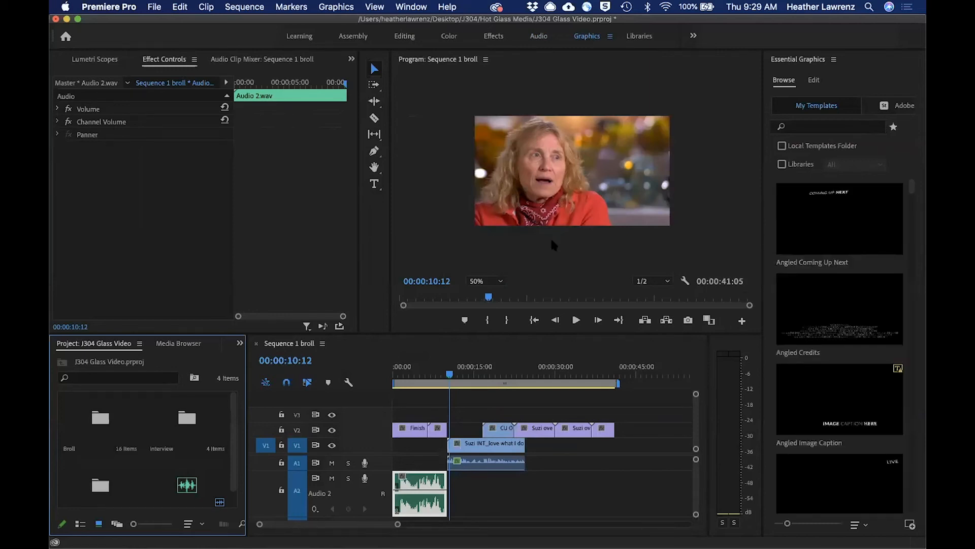
left_click_drag(450, 376, 455, 377)
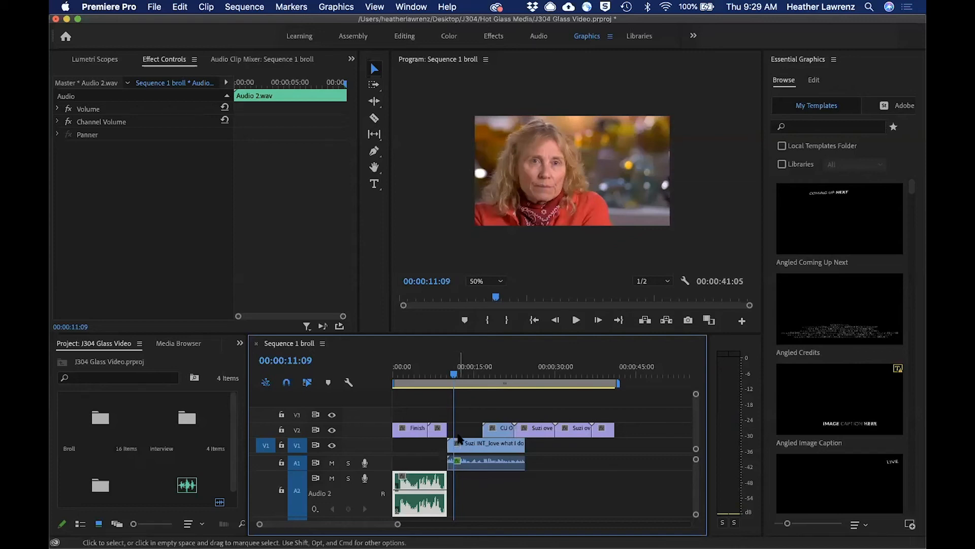
left_click(375, 184)
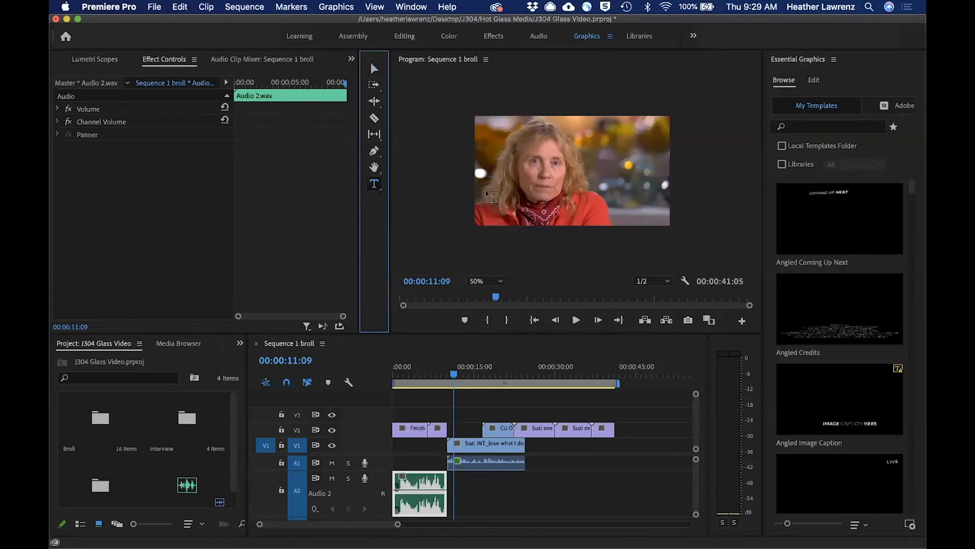
left_click_drag(482, 185, 599, 212)
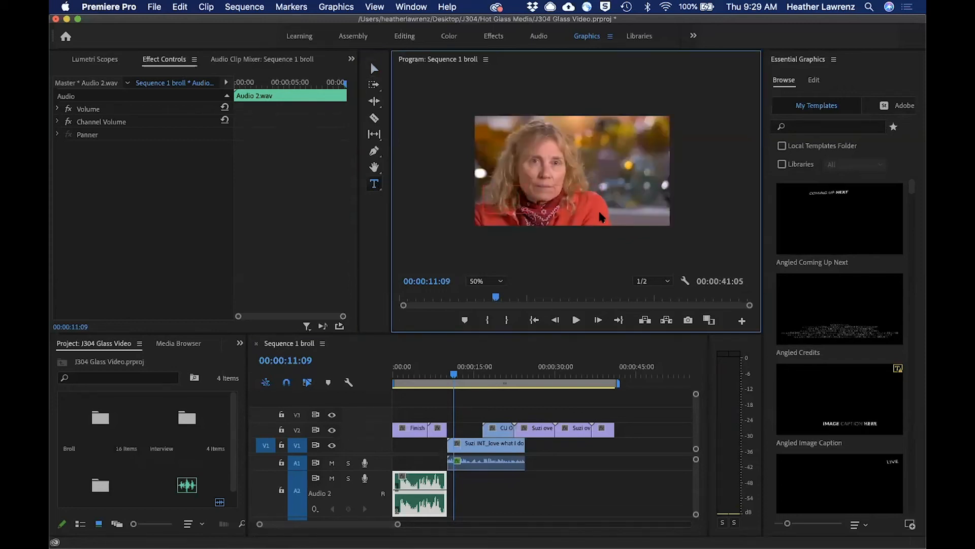
type("S")
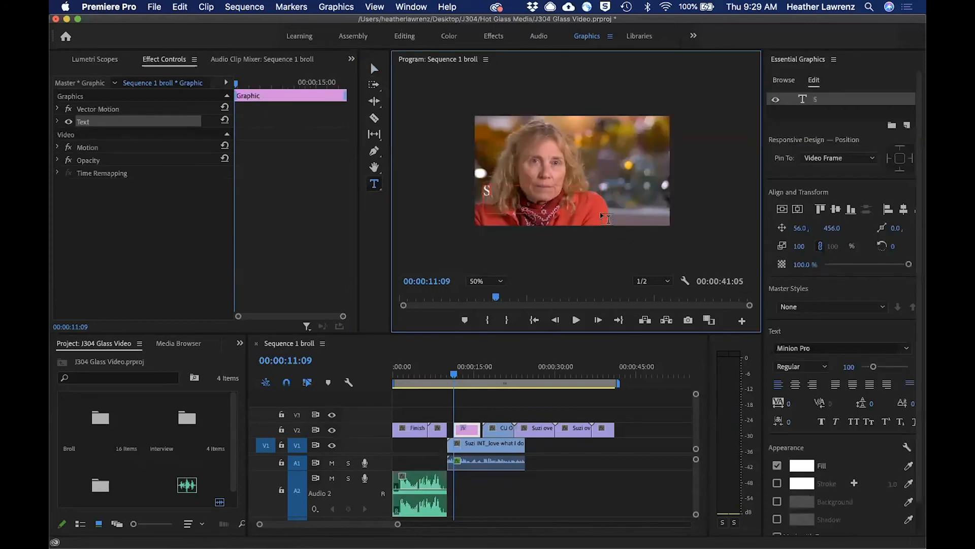
type("uzi, glass")
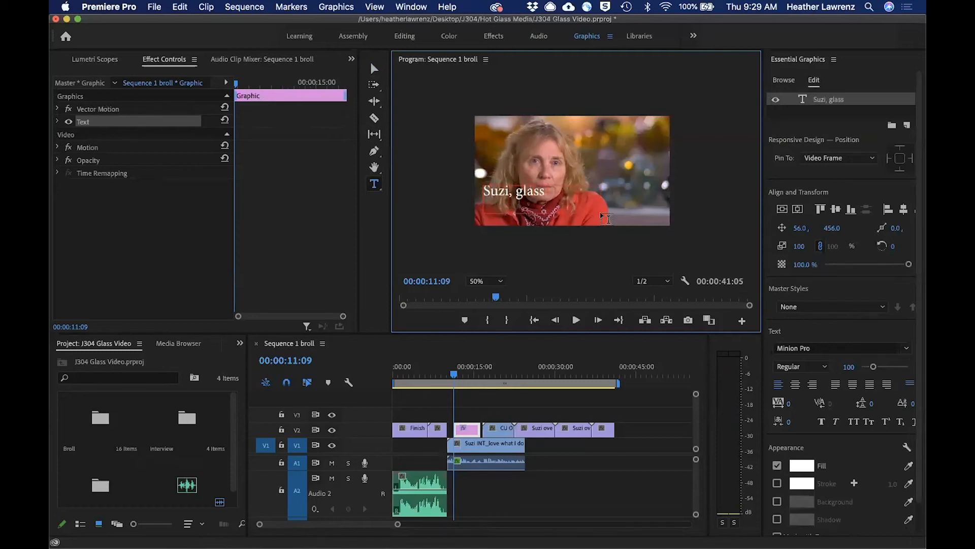
type(" artist")
left_click(374, 68)
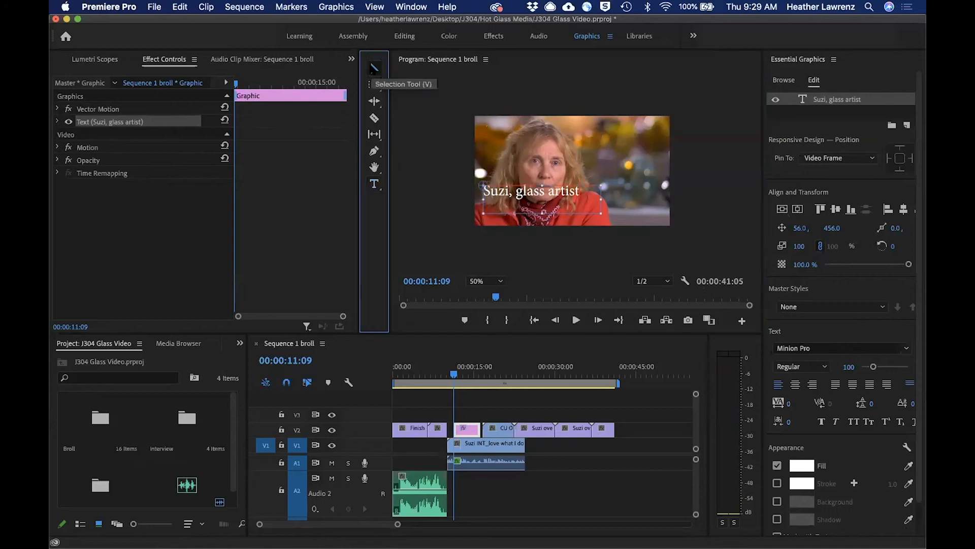
left_click_drag(535, 195, 534, 216)
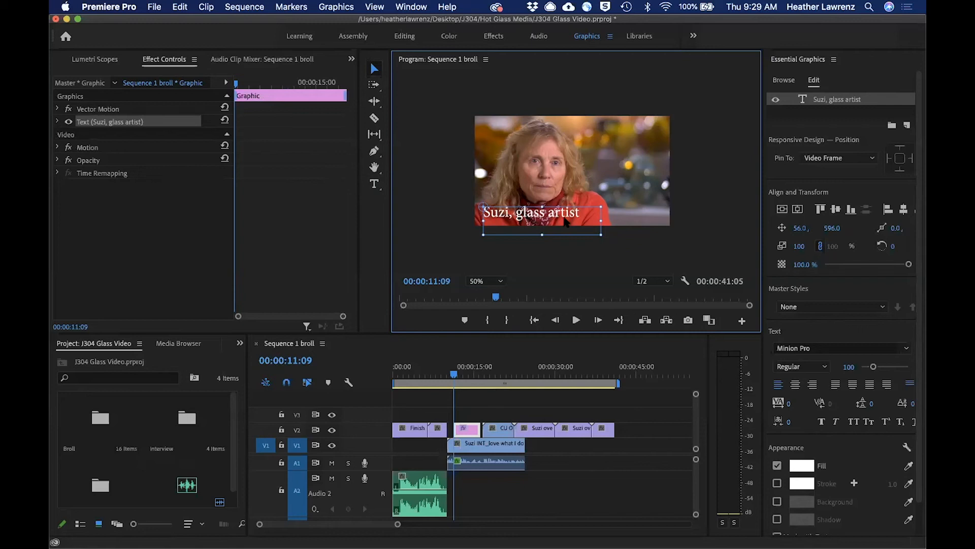
Add a grey rectangle layer behind the title text, fit it around the text along the frame's lower edge, and set its opacity to 48.6%.
left_click(335, 8)
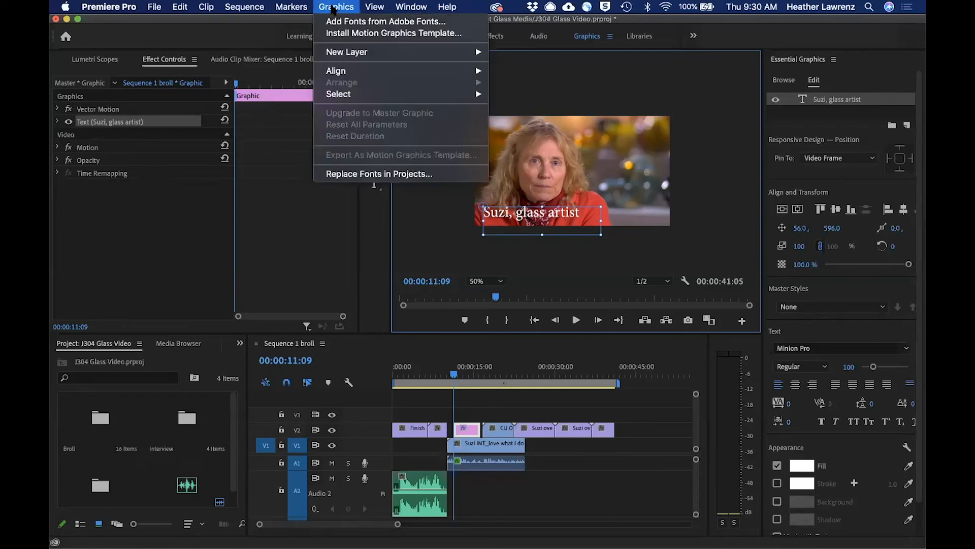
mouse_move(343, 51)
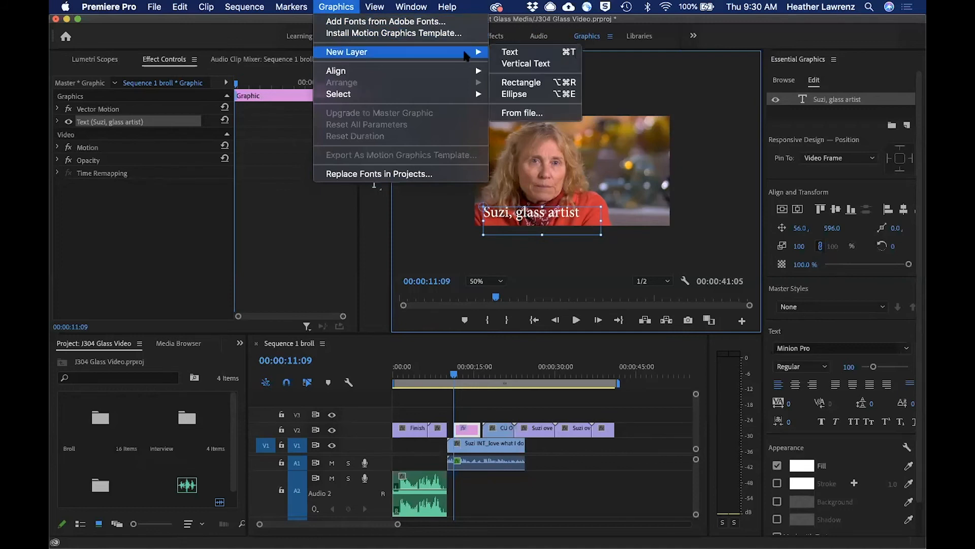
left_click(510, 83)
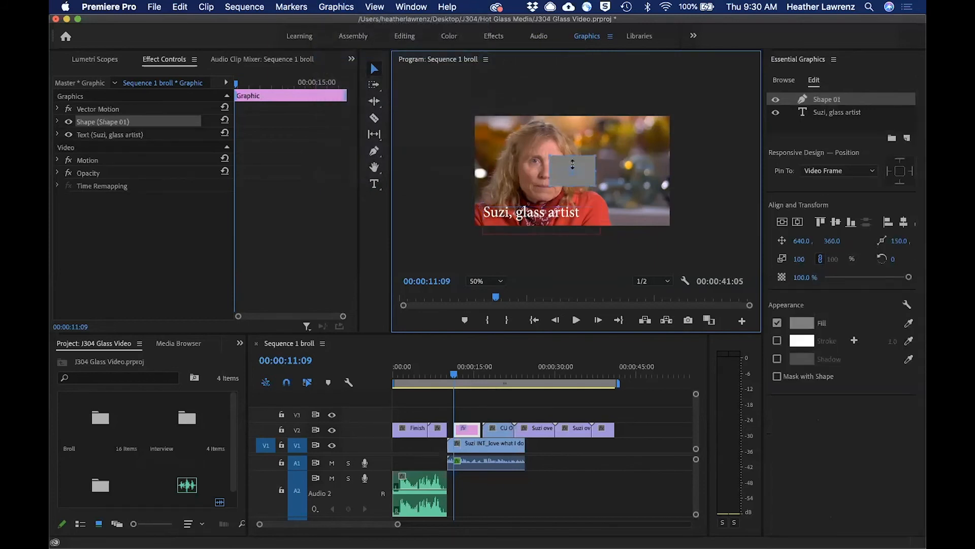
left_click_drag(815, 101, 817, 122)
left_click_drag(572, 155, 591, 227)
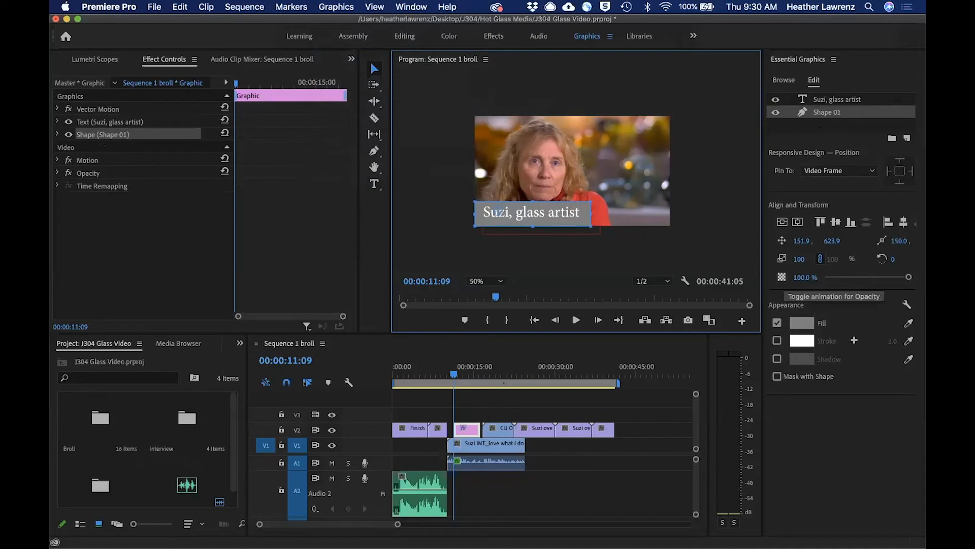
left_click_drag(909, 278, 865, 282)
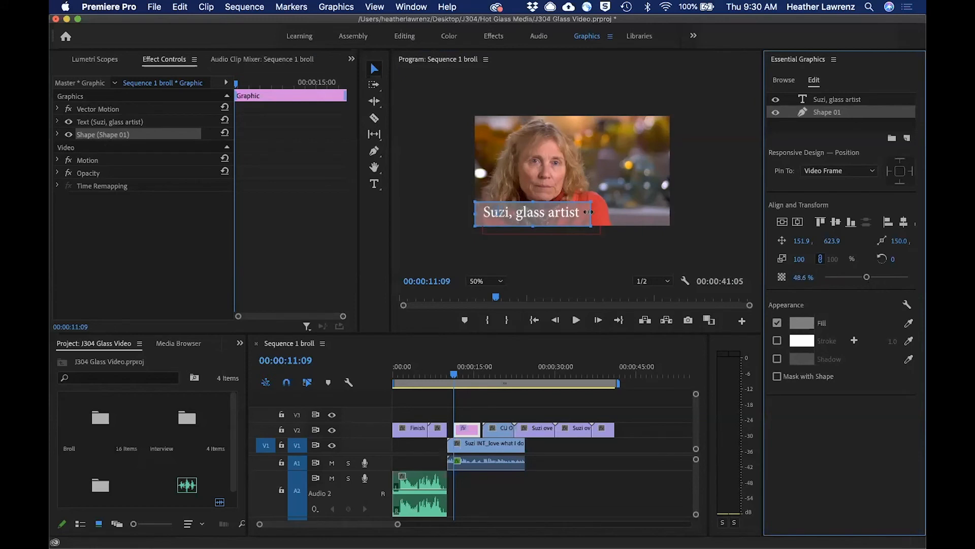
Shorten the title graphic by trimming its end on V2, and play the sequence from the start to 00:00:24:14.
left_click(464, 430)
left_click_drag(480, 429, 465, 431)
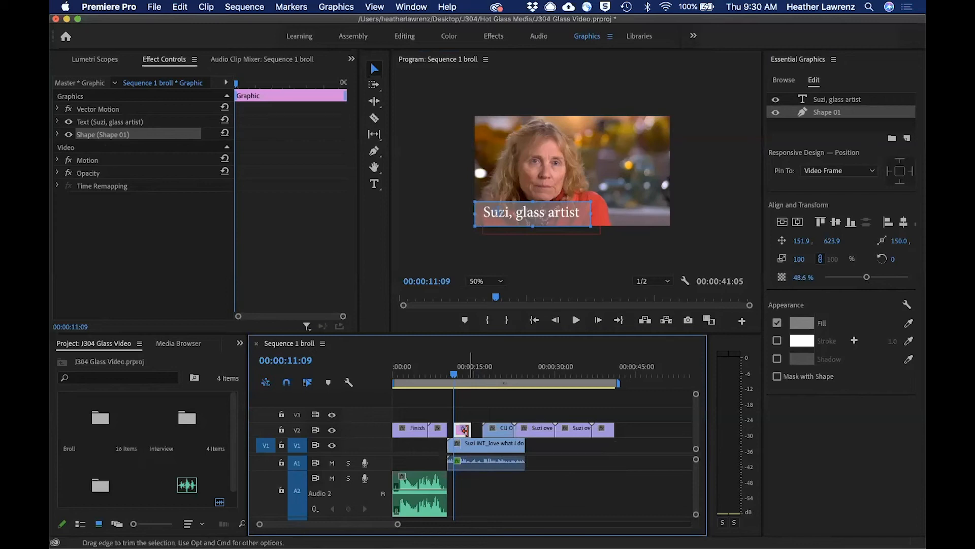
left_click_drag(453, 377, 386, 386)
key("space")
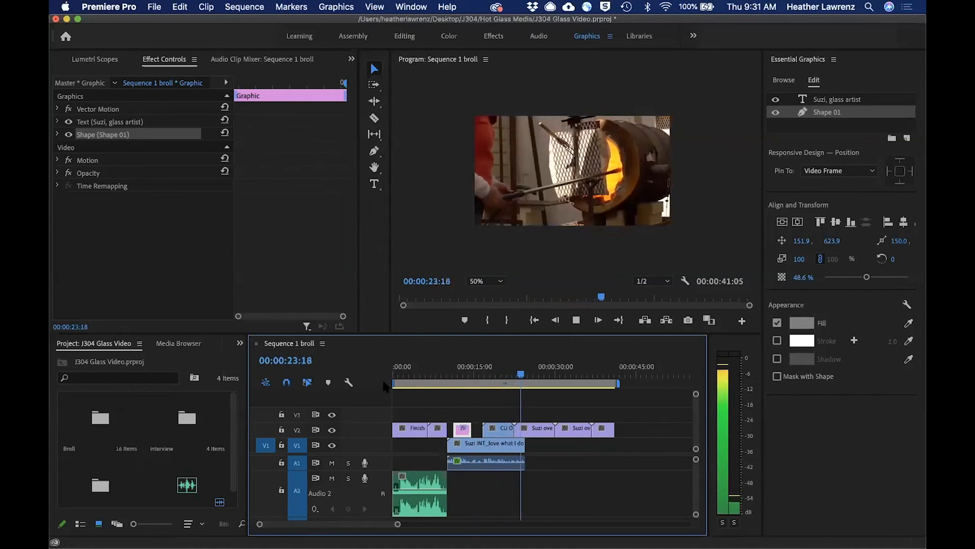
key("space")
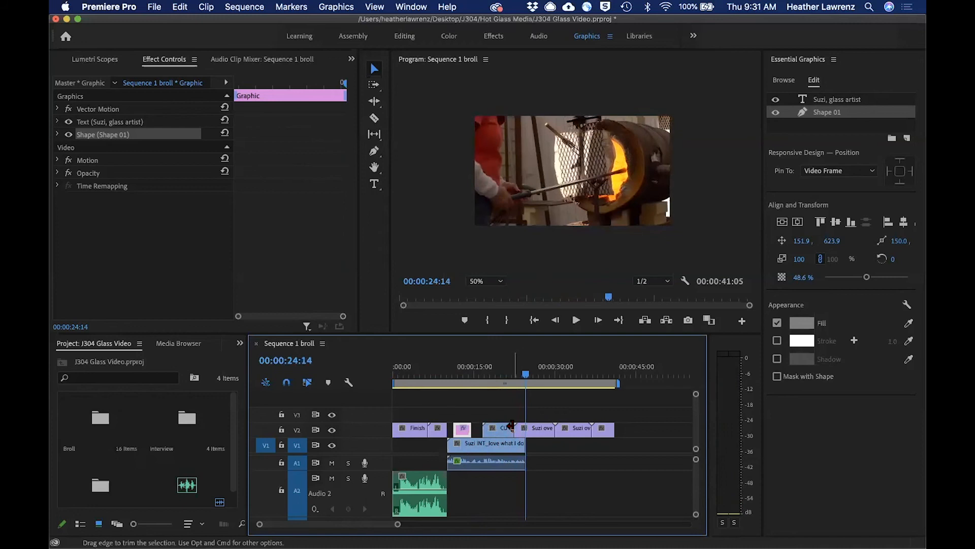
Shift the oven MS b-roll clip earlier on V2 over the end of the close-up, and return the playhead to the title at 00:00:11:15.
left_click_drag(512, 426, 525, 430)
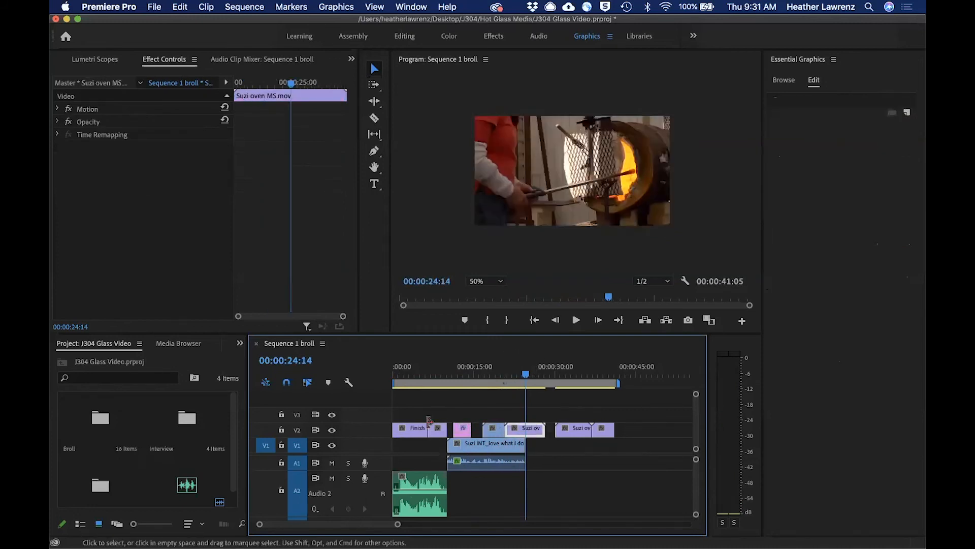
left_click_drag(525, 376, 442, 389)
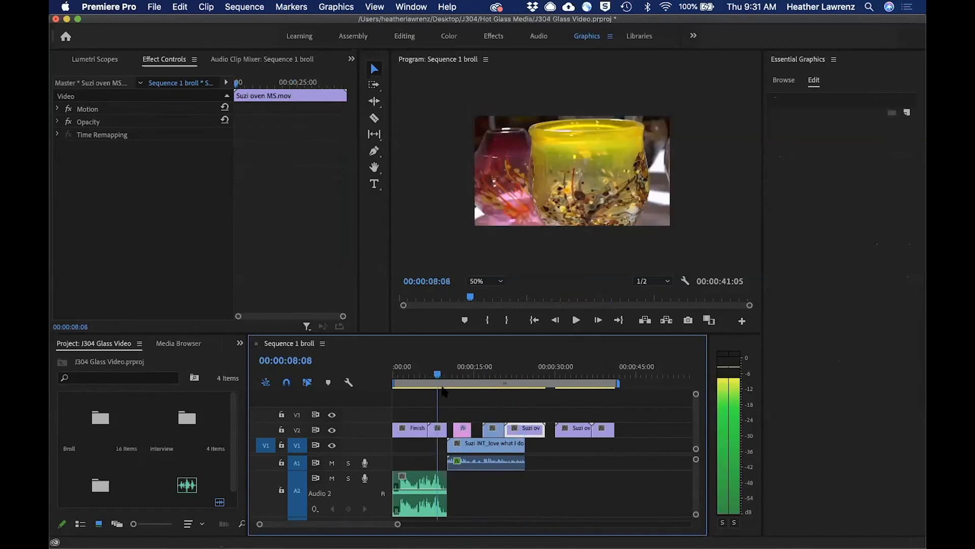
left_click(454, 389)
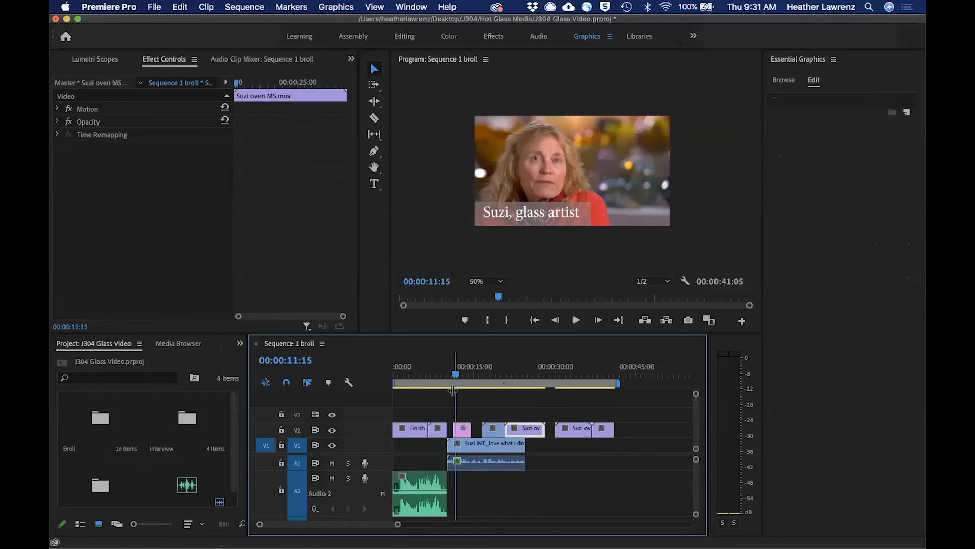
left_click(767, 38)
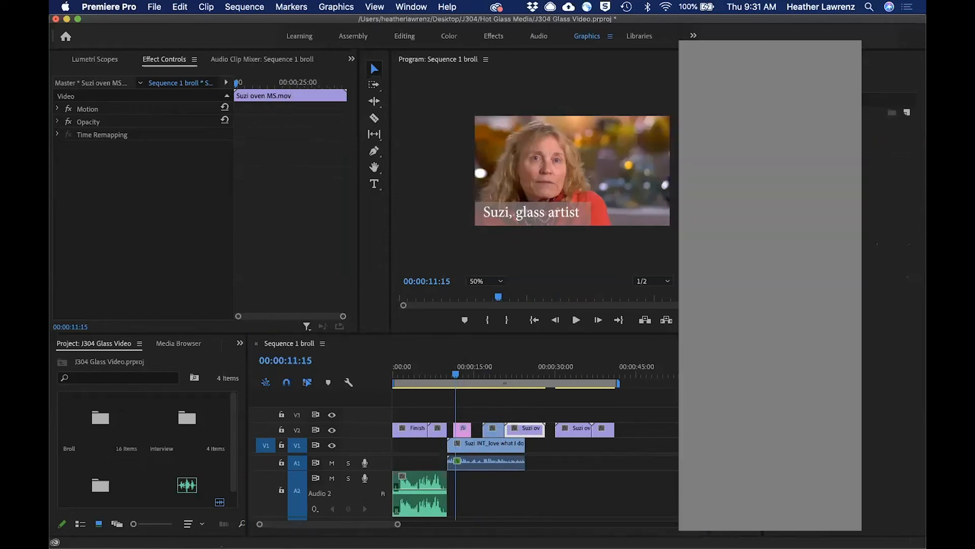
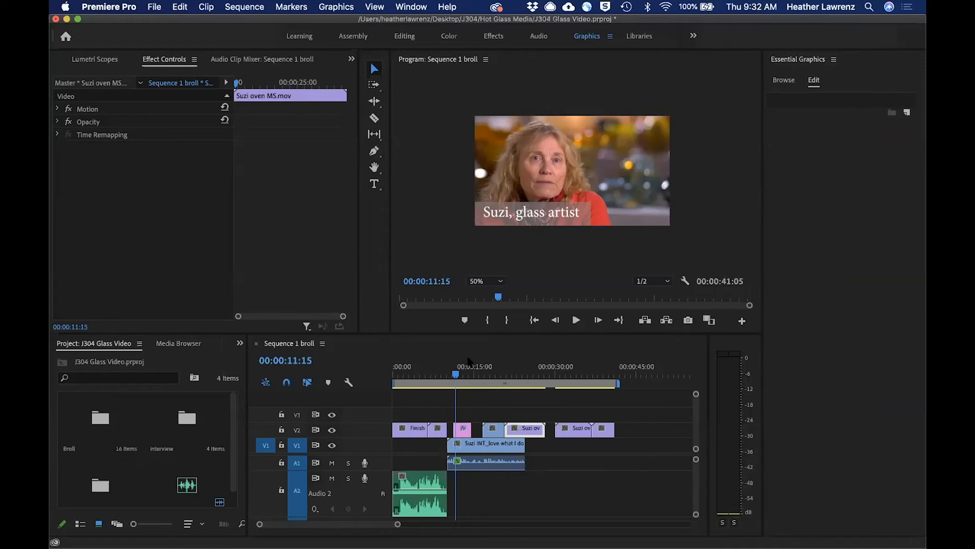
Play the opening of the sequence from 00:00:01:08 to 00:00:06:18 to check the voice-over's audio level.
left_click(455, 374)
left_click_drag(455, 379, 402, 383)
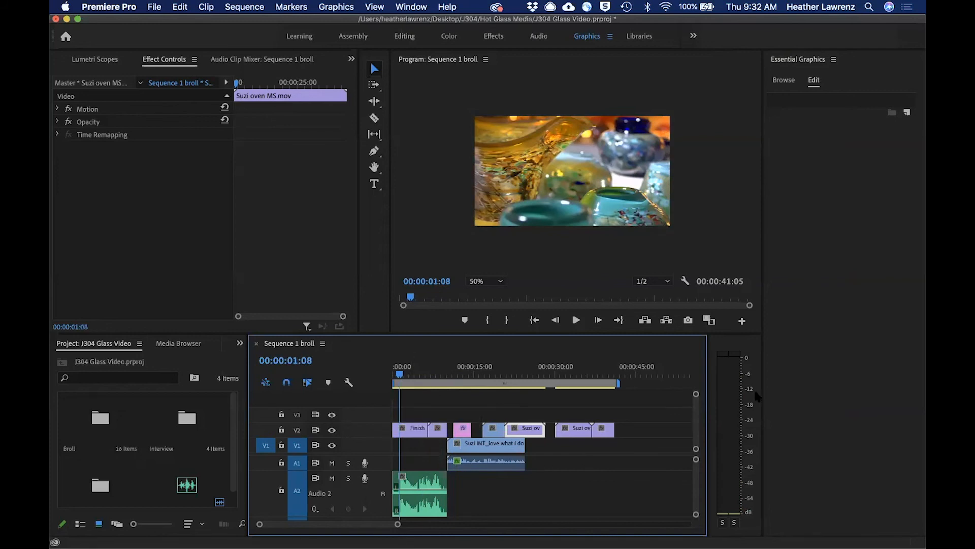
key("space")
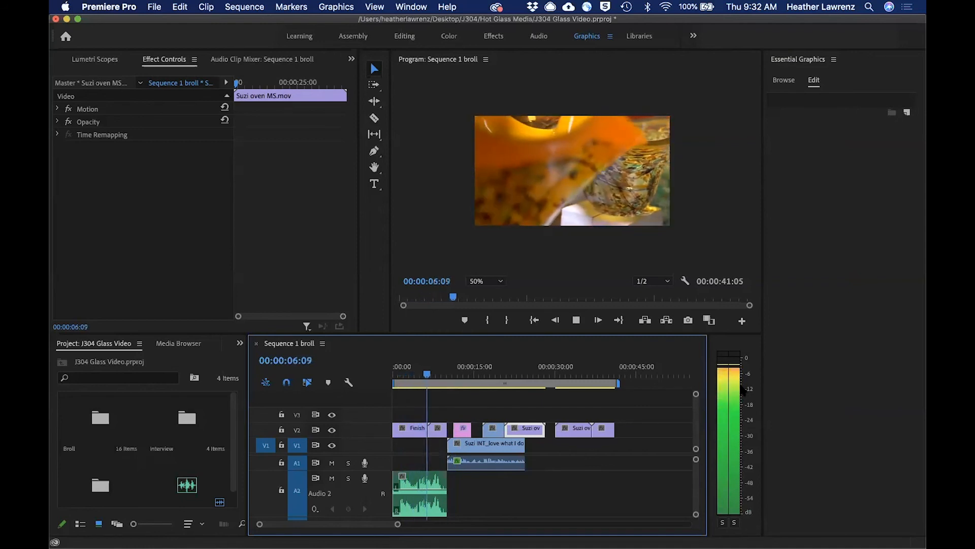
key("space")
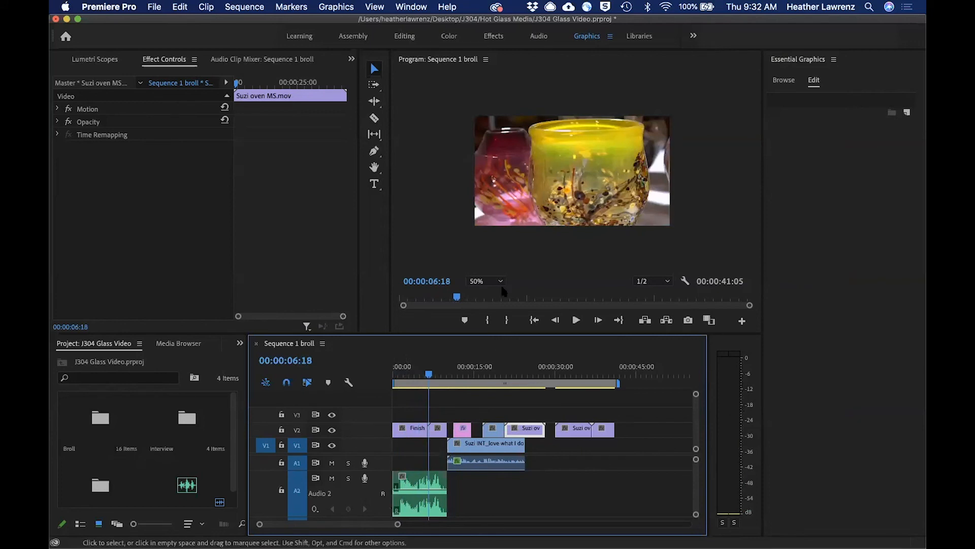
In the Audio workspace, tag the voice-over clip on A2 as Dialogue and apply the Balanced Female Voice preset.
left_click(538, 36)
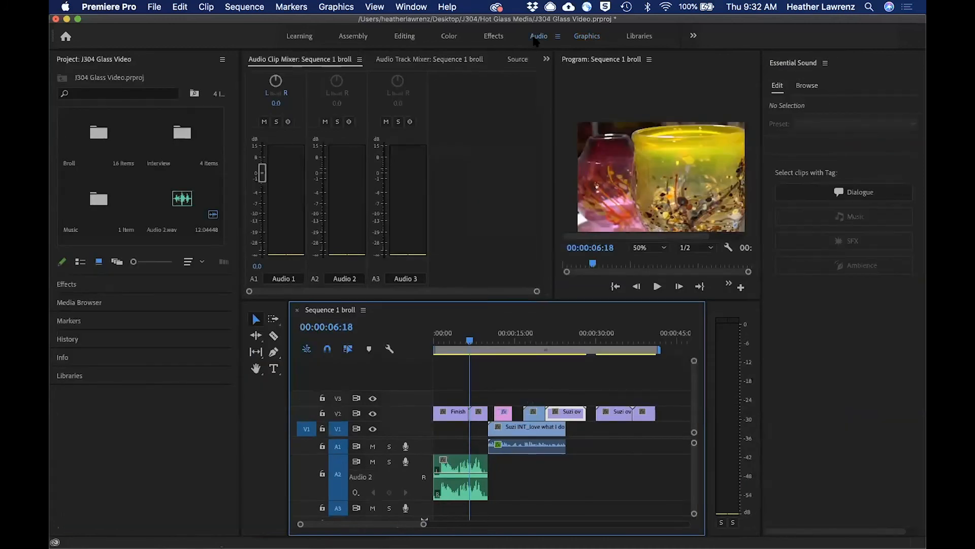
left_click(456, 466)
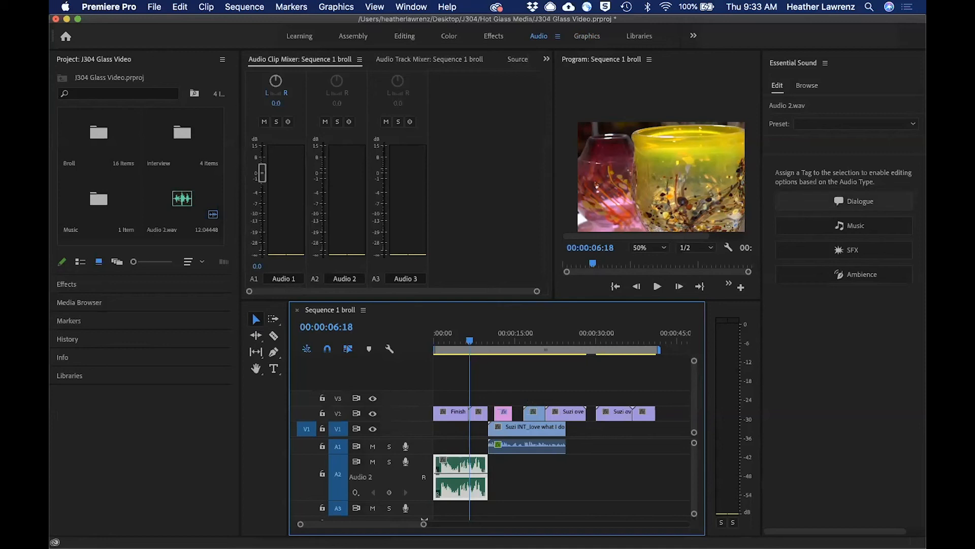
left_click(857, 201)
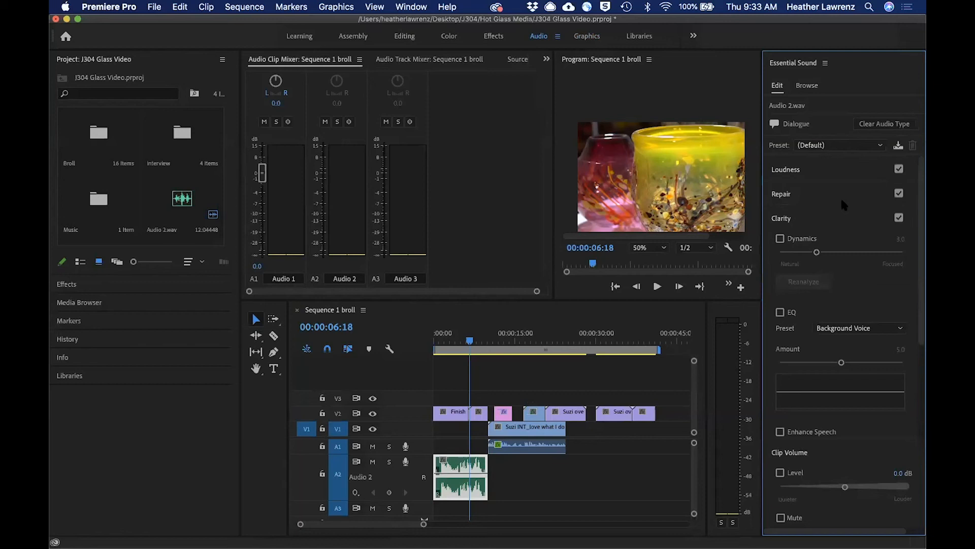
left_click(823, 149)
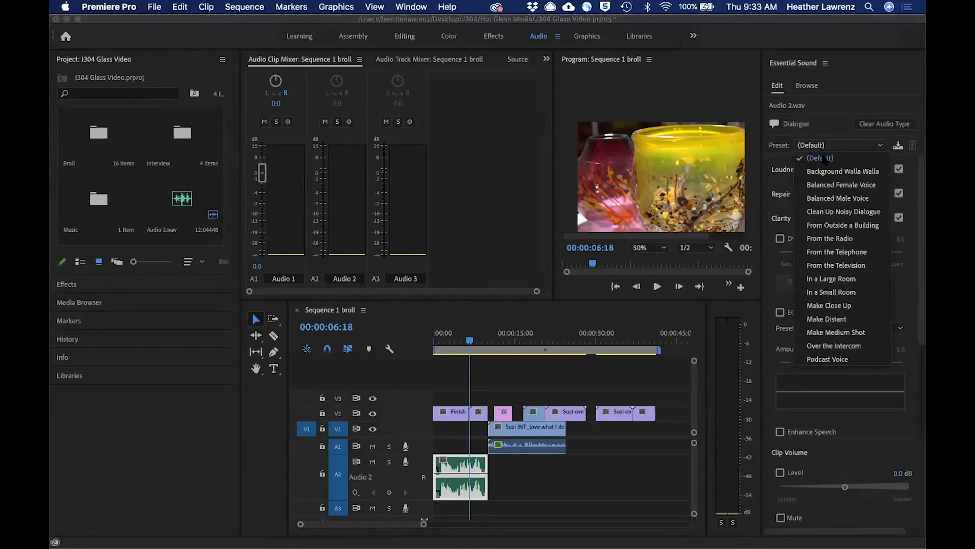
left_click(826, 184)
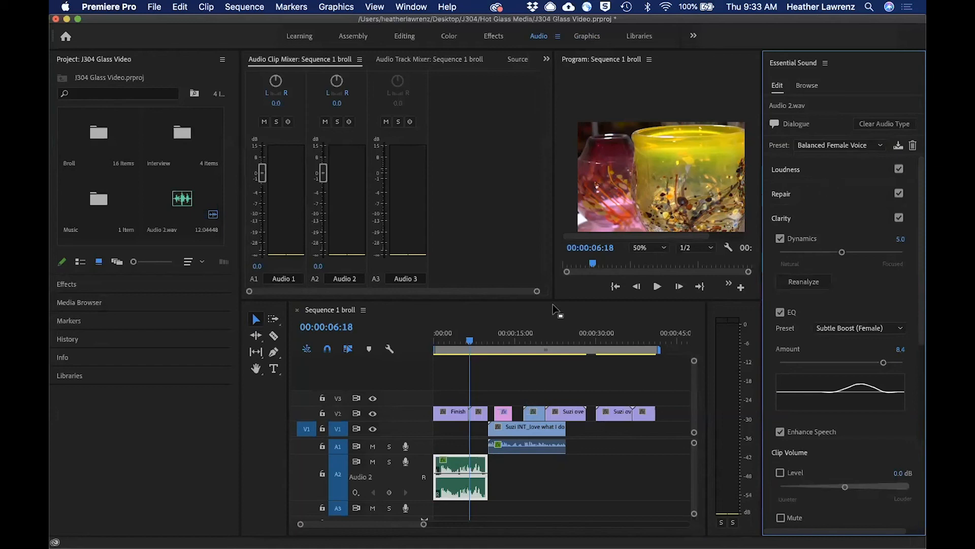
Play the voice-over to 00:00:08:01 and review the available EQ presets, keeping Subtle Boost (Female).
left_click_drag(472, 347, 446, 348)
key("space")
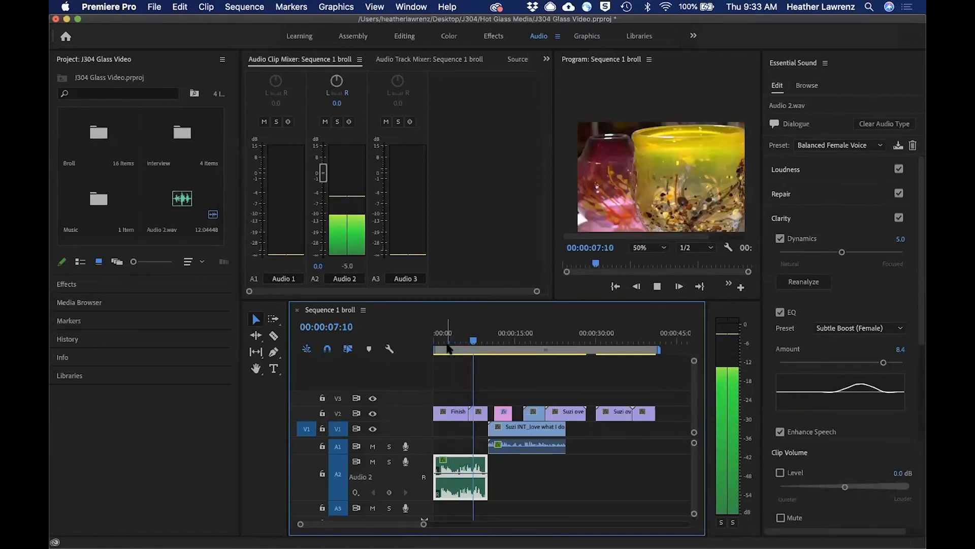
key("space")
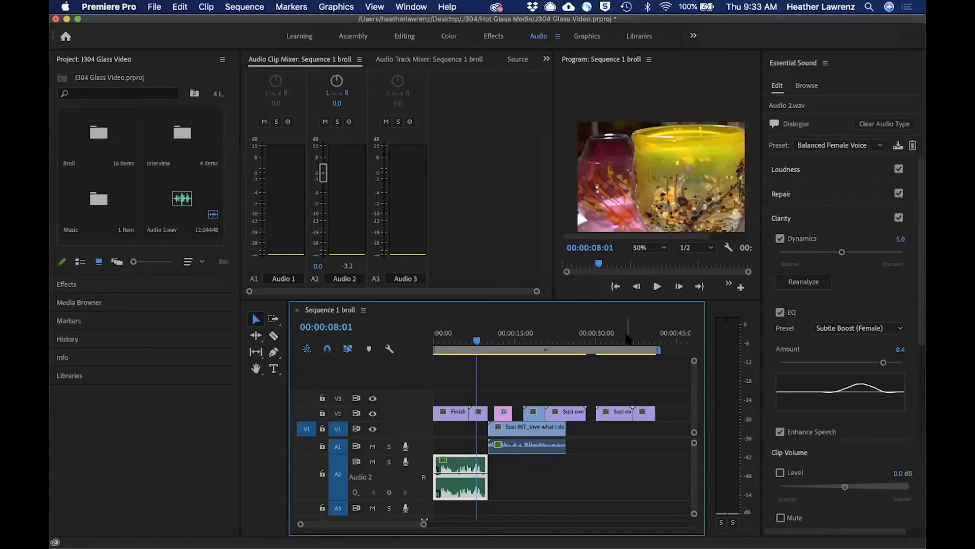
left_click(870, 328)
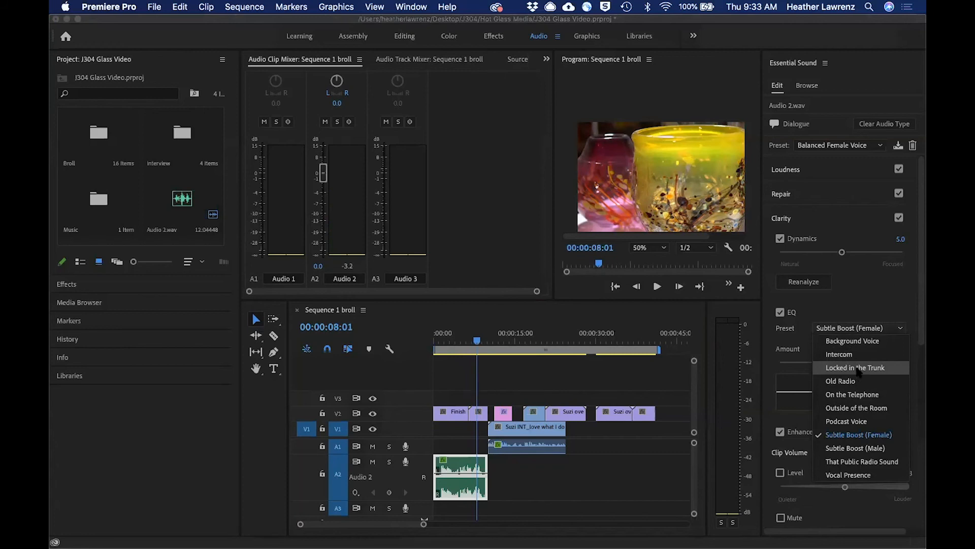
left_click(839, 286)
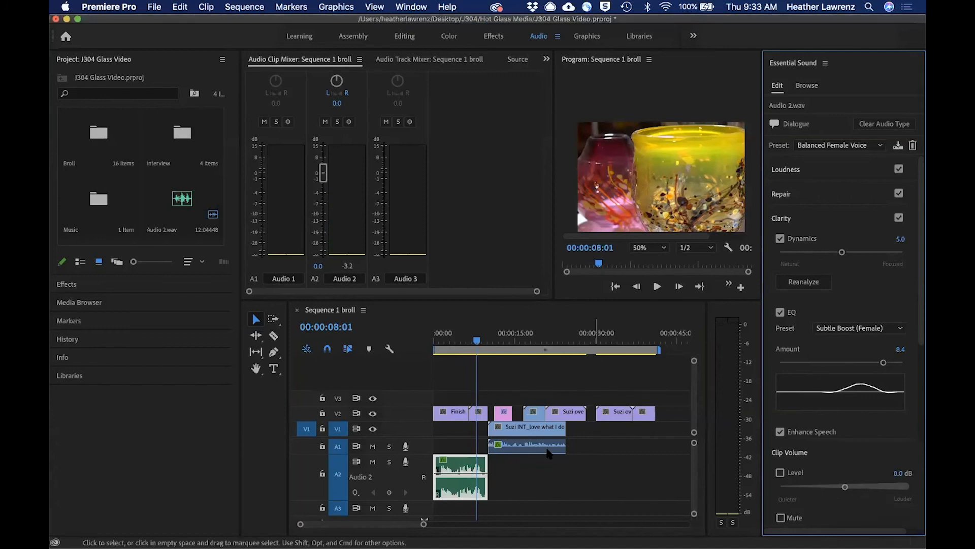
Reduce the A2 track height and, in the Editing workspace, place the Music bin's clip on A3 at the sequence start.
left_click(478, 341)
left_click_drag(478, 341, 463, 341)
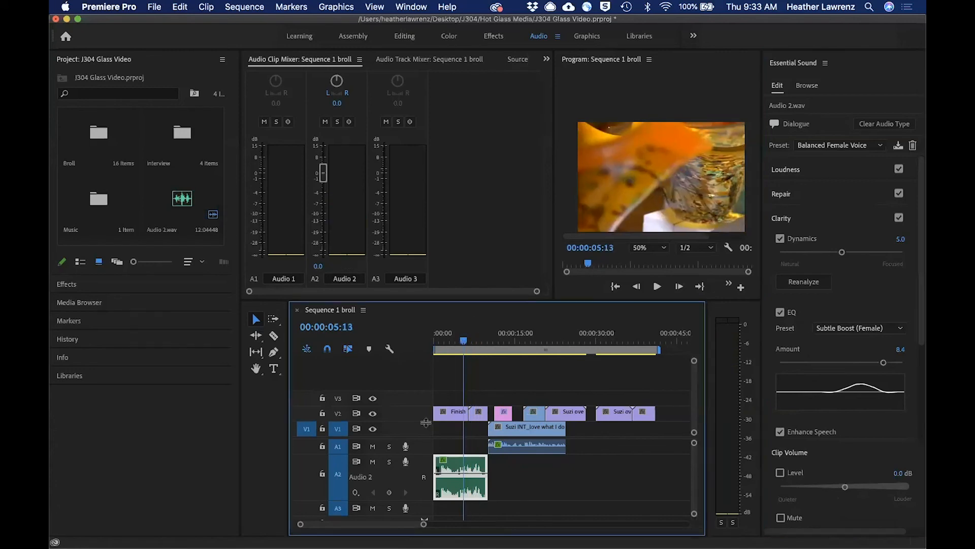
left_click_drag(417, 500, 417, 481)
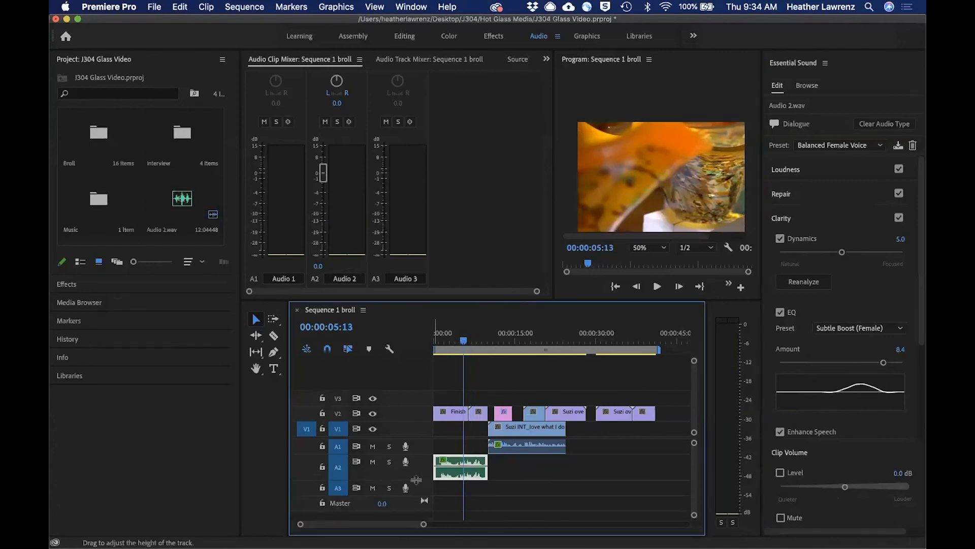
left_click(405, 36)
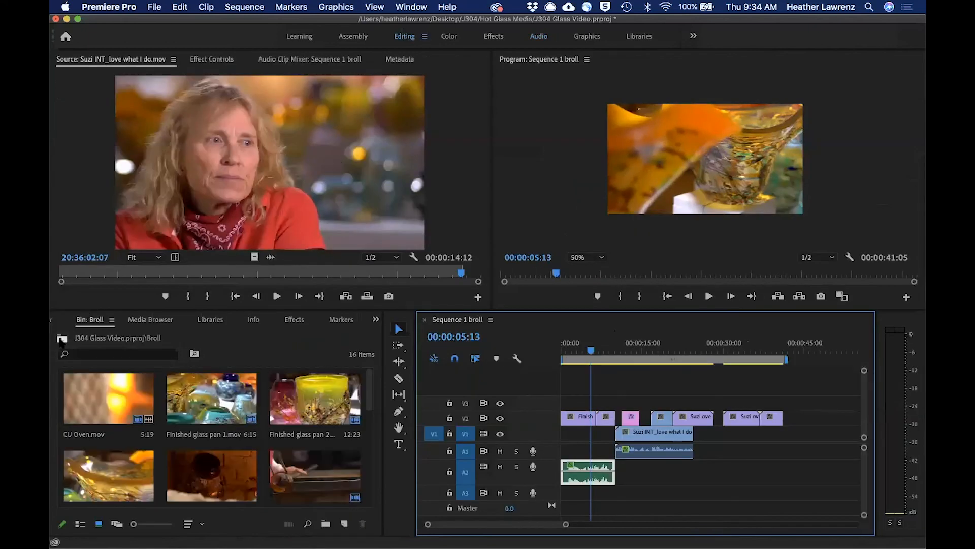
left_click(61, 339)
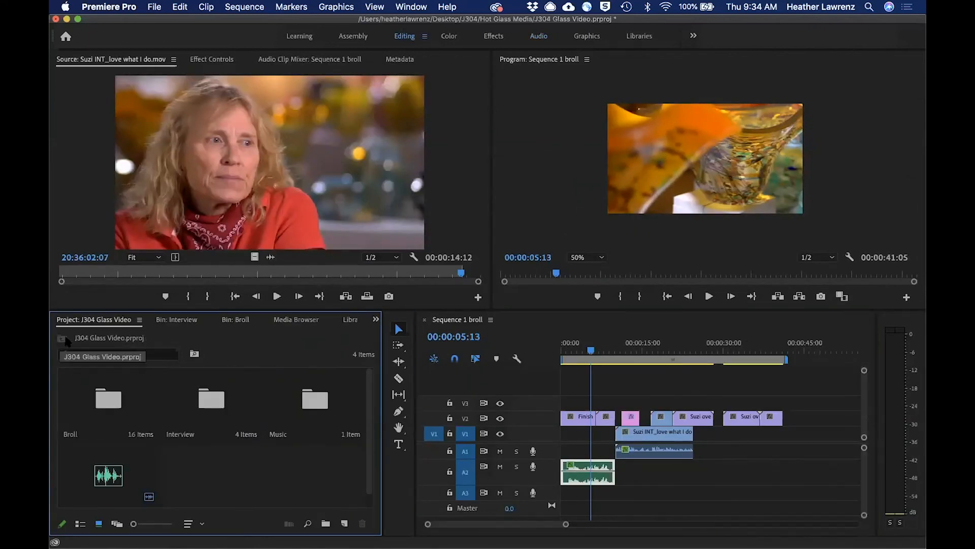
double_click(312, 401)
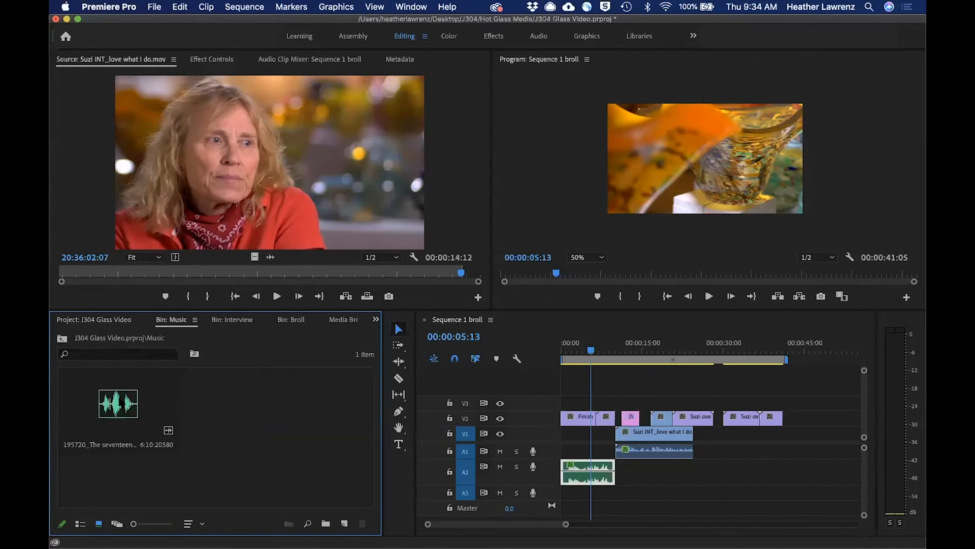
left_click_drag(122, 404, 565, 499)
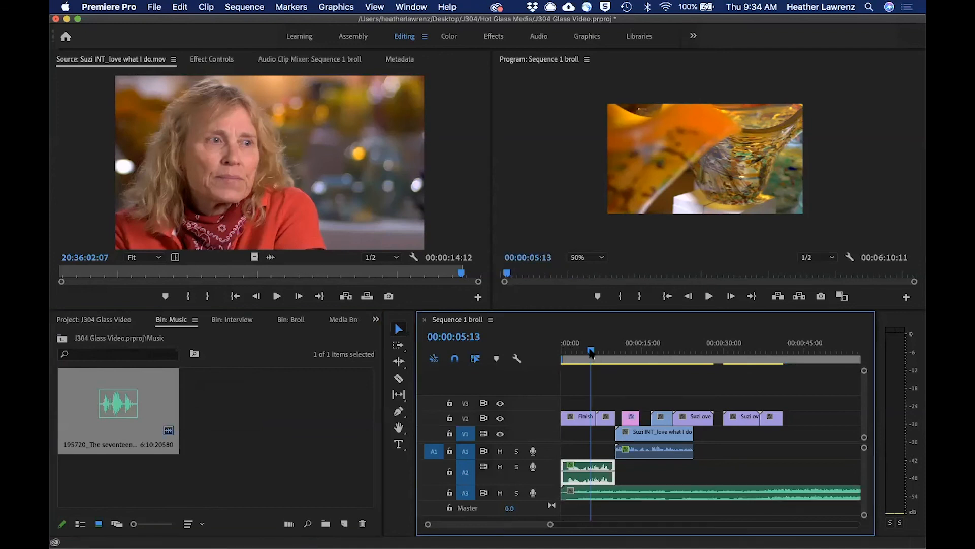
Play the music after the interview up to 00:00:30:10, and play the sequence opening to 00:00:02:23 to compare audio levels.
left_click_drag(592, 354, 697, 373)
key("space")
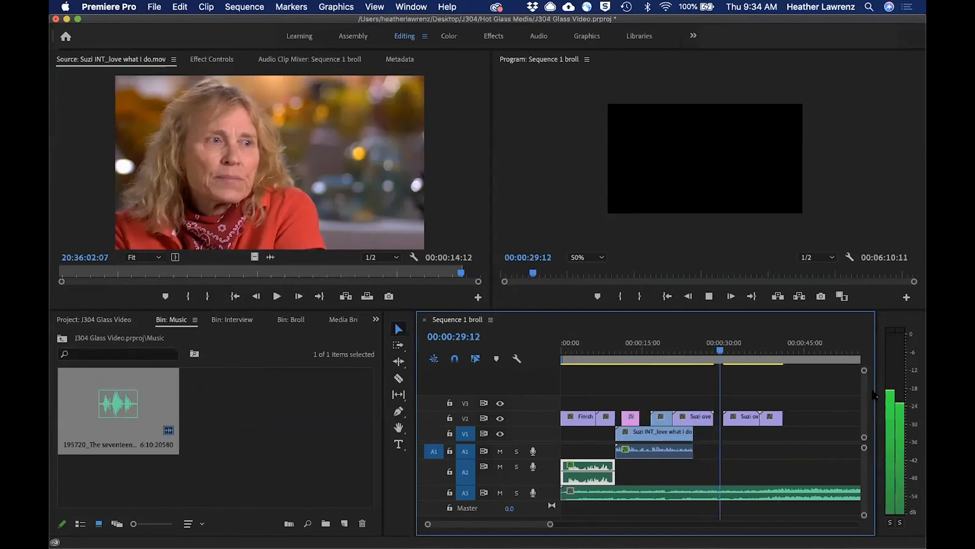
key("space")
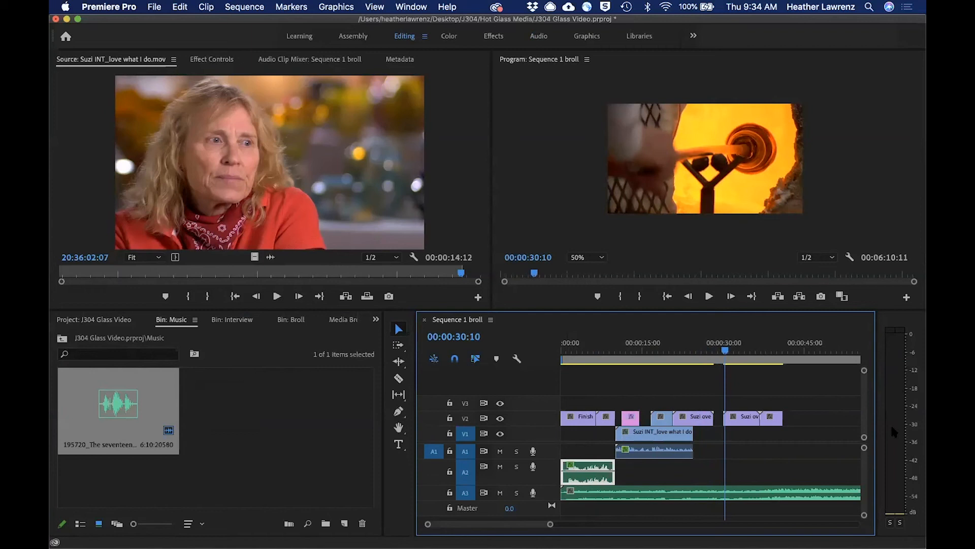
left_click_drag(724, 351, 588, 351)
key("Home")
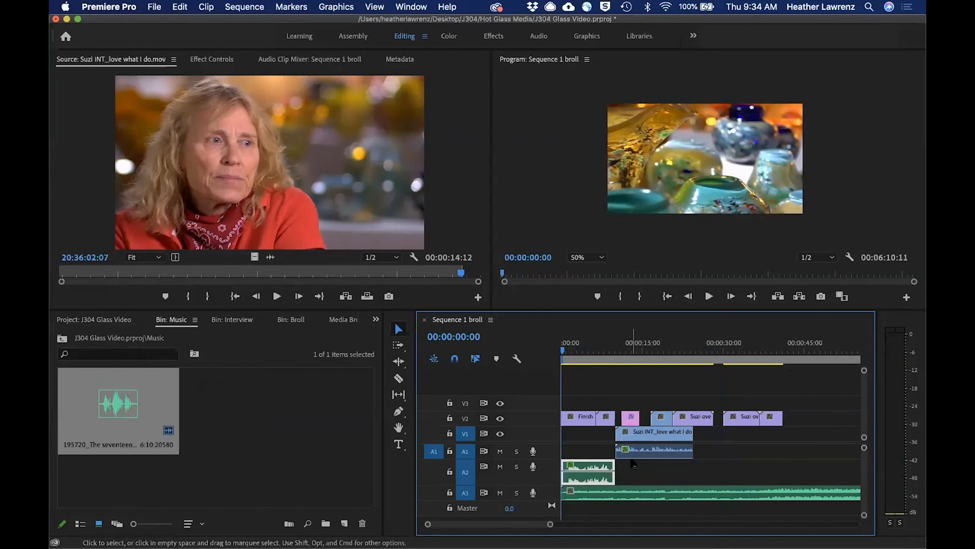
key("space")
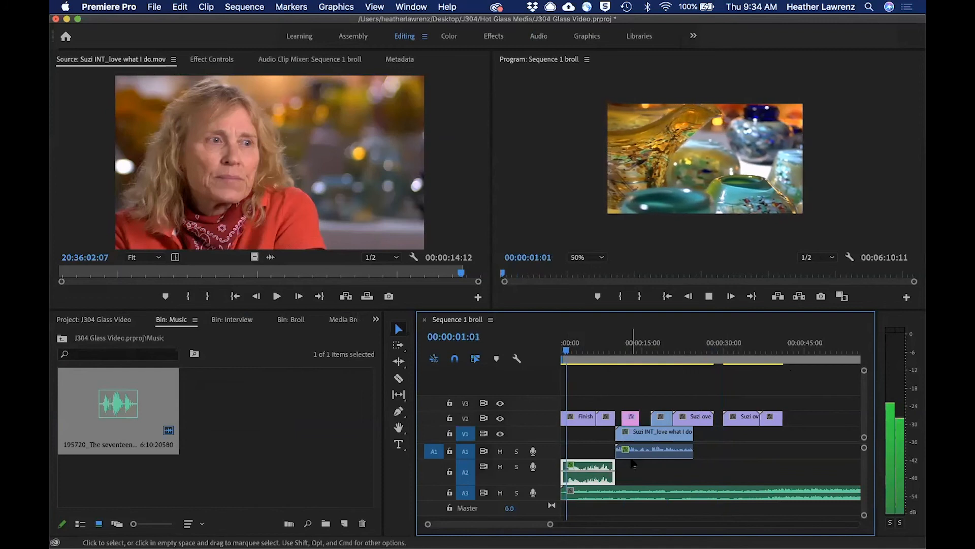
key("space")
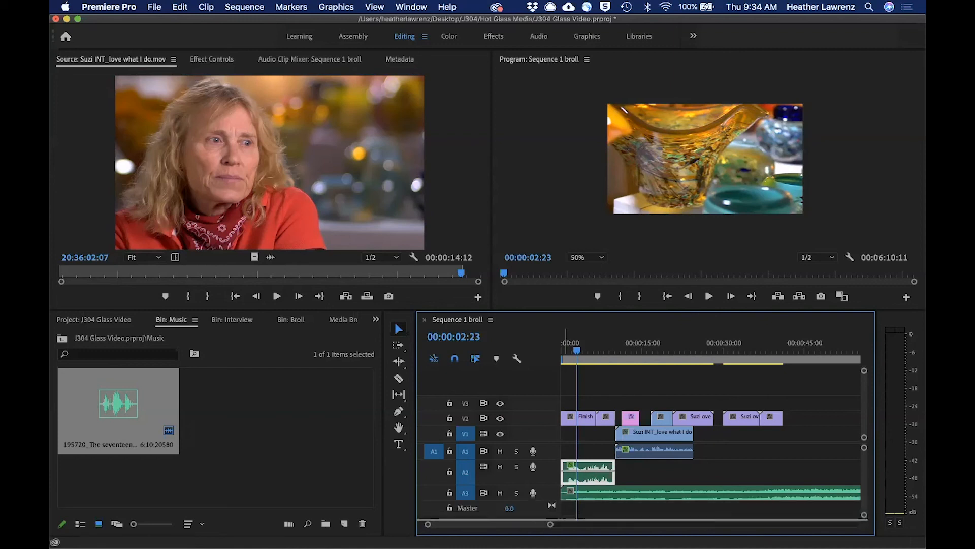
Expand the A3 track and add Pen tool volume keyframes near the music's start, lowering it to -18.79 dB at about 00:00:03:11.
left_click_drag(533, 500, 533, 519)
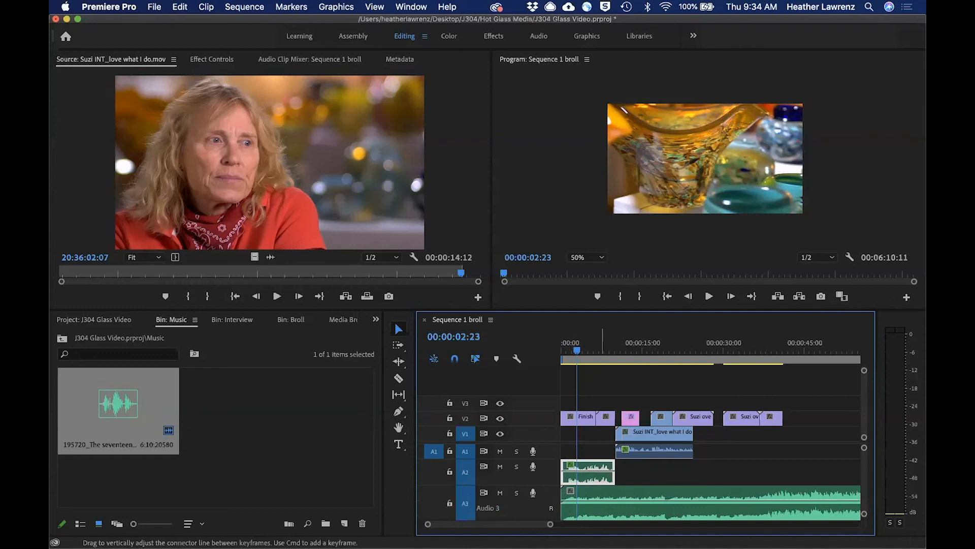
mouse_move(602, 502)
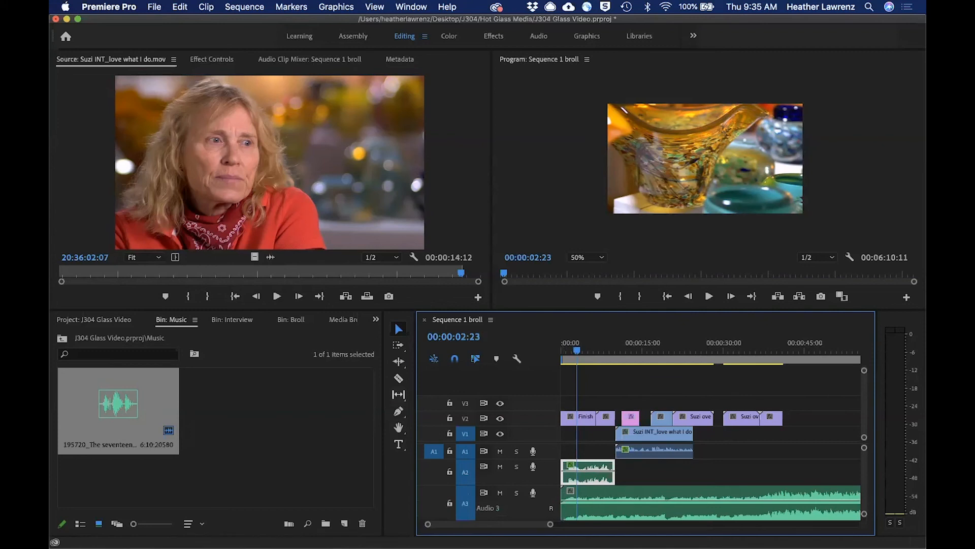
left_click(398, 410)
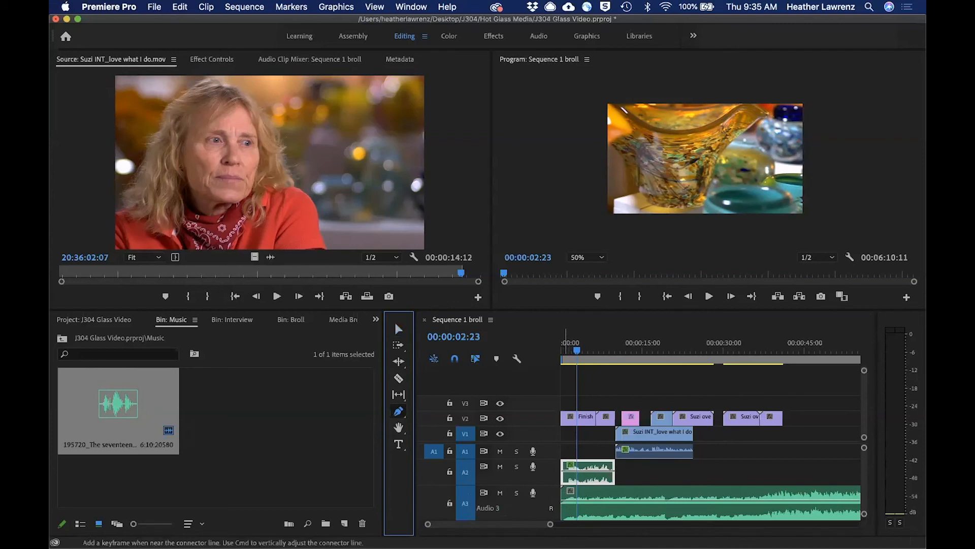
left_click(564, 500)
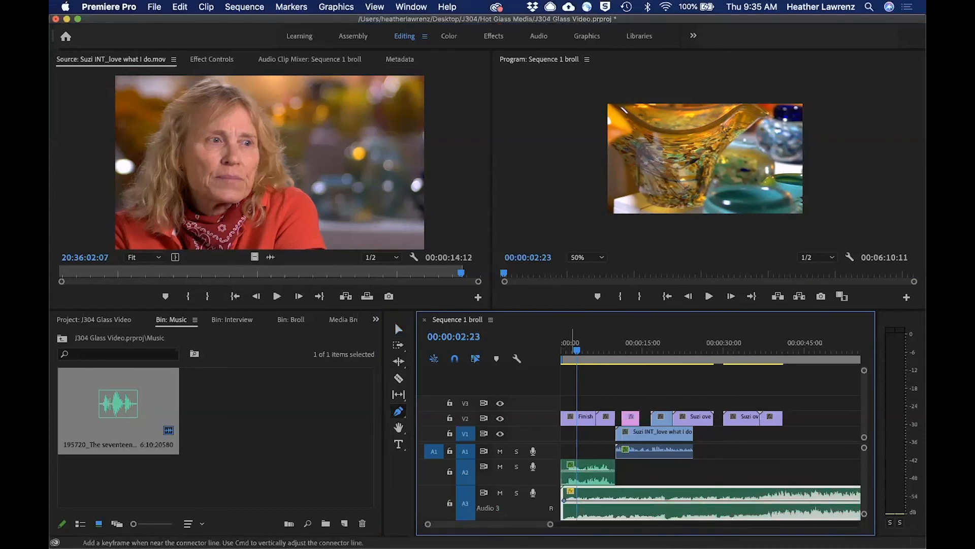
left_click(571, 500)
left_click_drag(571, 500, 571, 505)
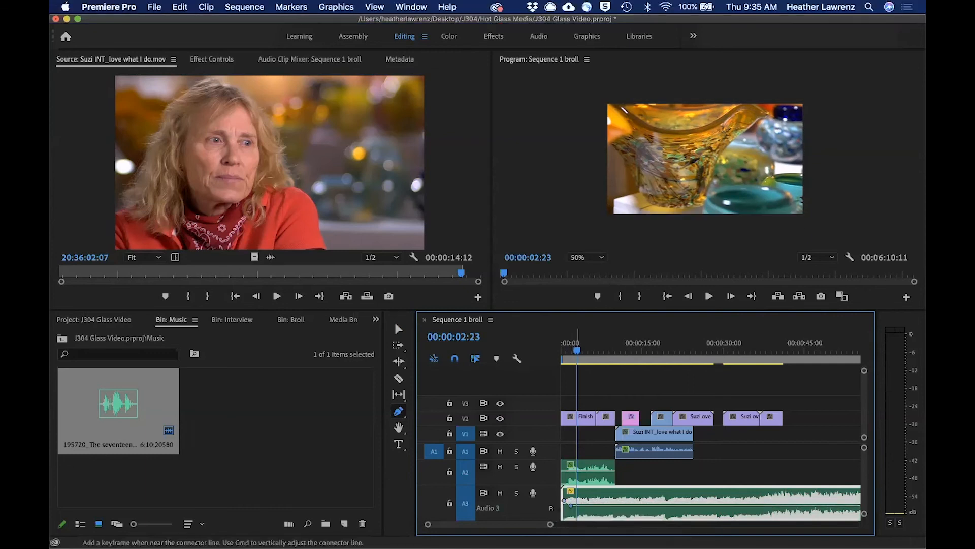
left_click(579, 505)
left_click_drag(580, 505, 580, 510)
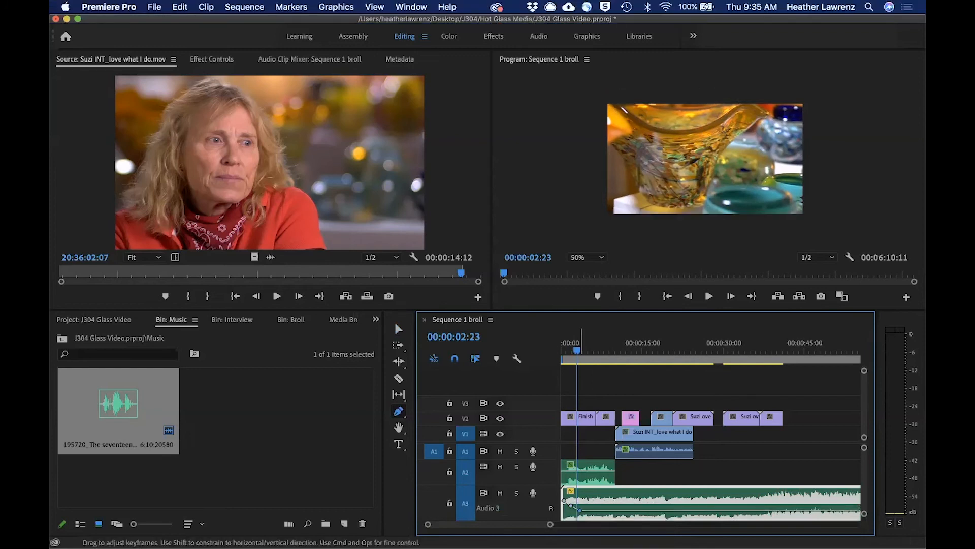
key("v")
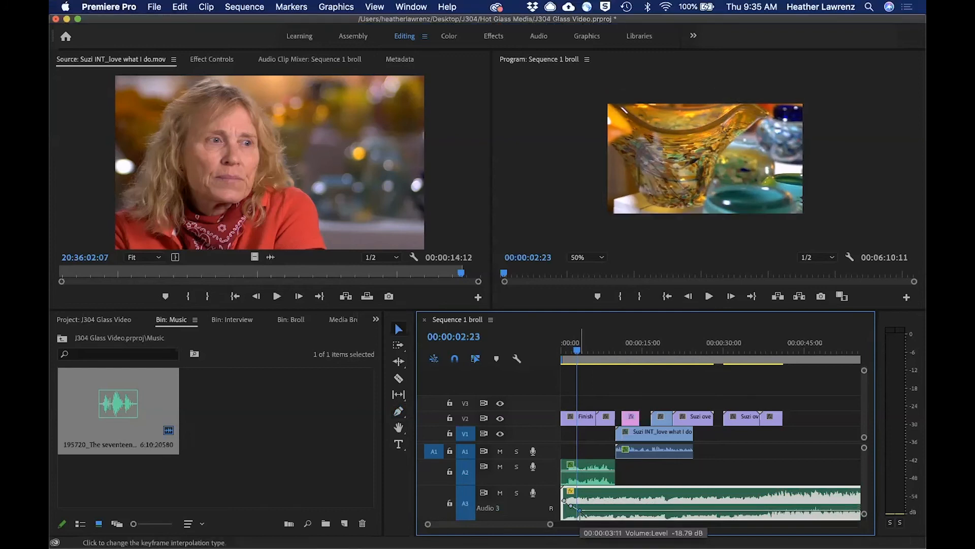
Play the sequence from the start to 00:00:15:23 to check the lowered music under the voices.
left_click_drag(576, 348, 559, 349)
key("space")
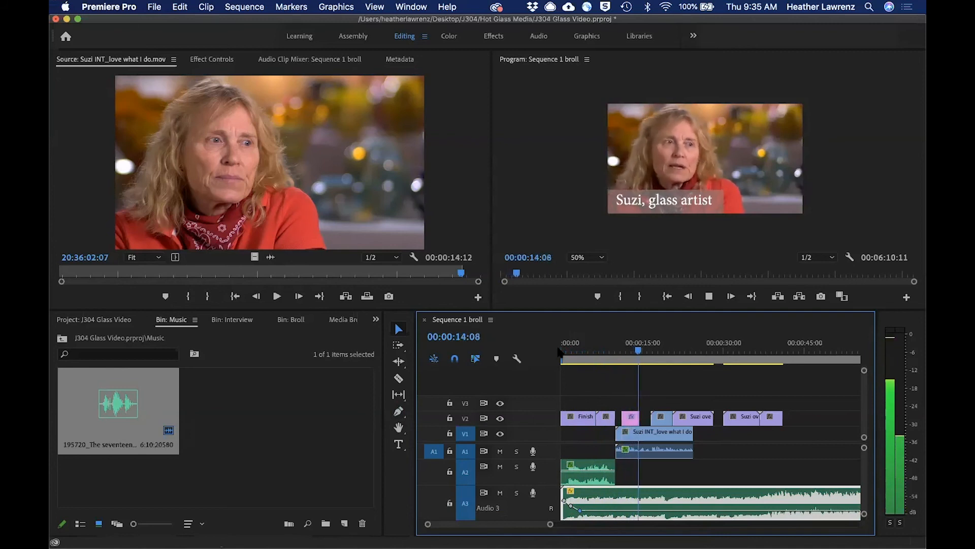
key("space")
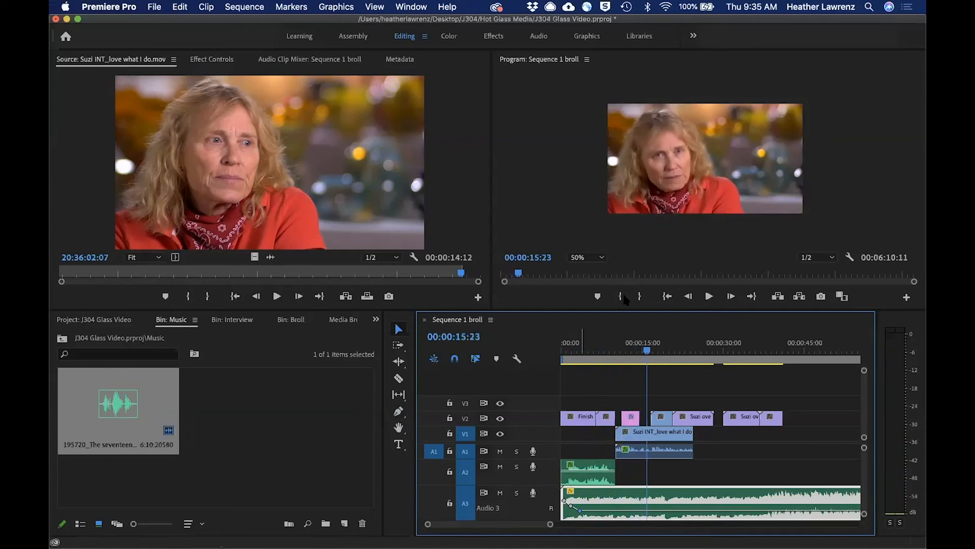
Add Pen tool volume keyframes to the A3 music around the interview's end at 00:00:24:16, ramping the level back up.
left_click_drag(648, 350, 694, 352)
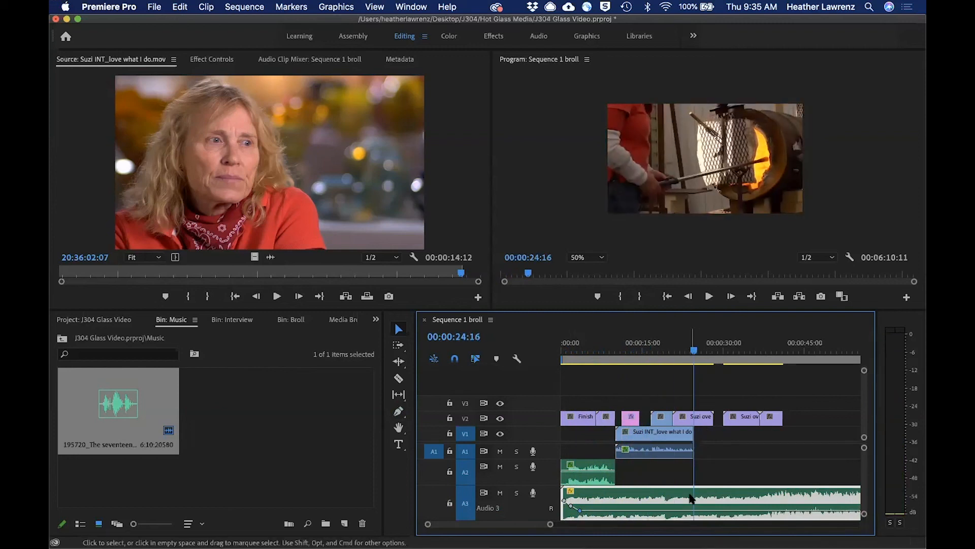
mouse_move(691, 510)
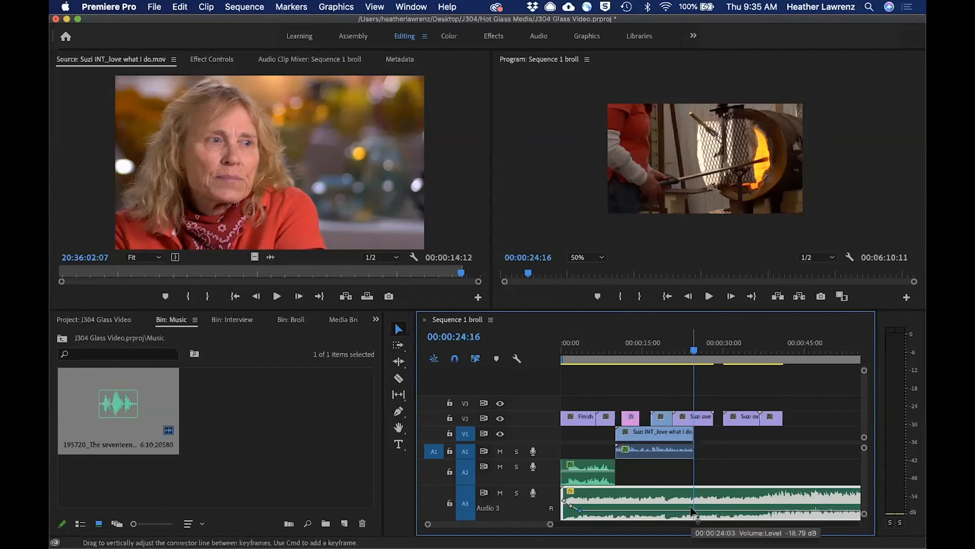
key("p")
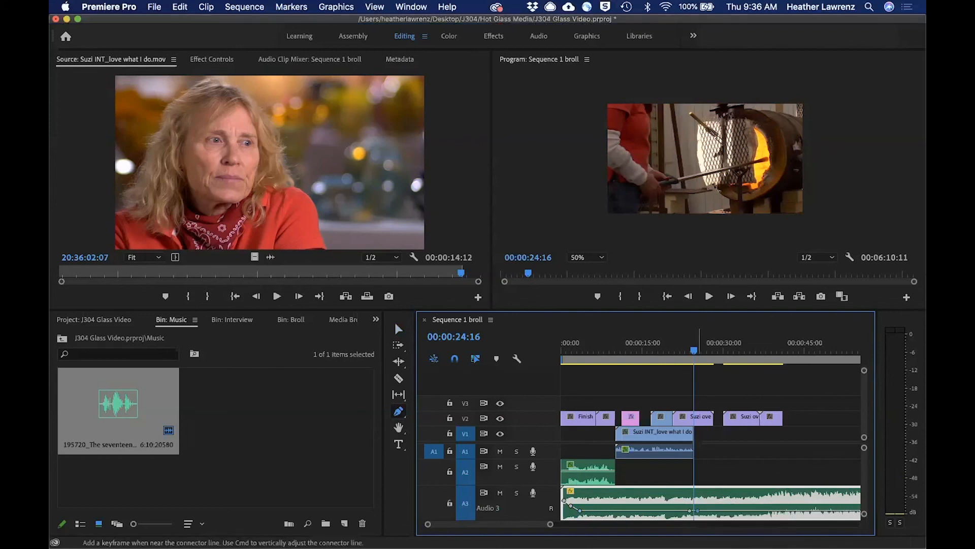
left_click_drag(706, 511, 698, 507)
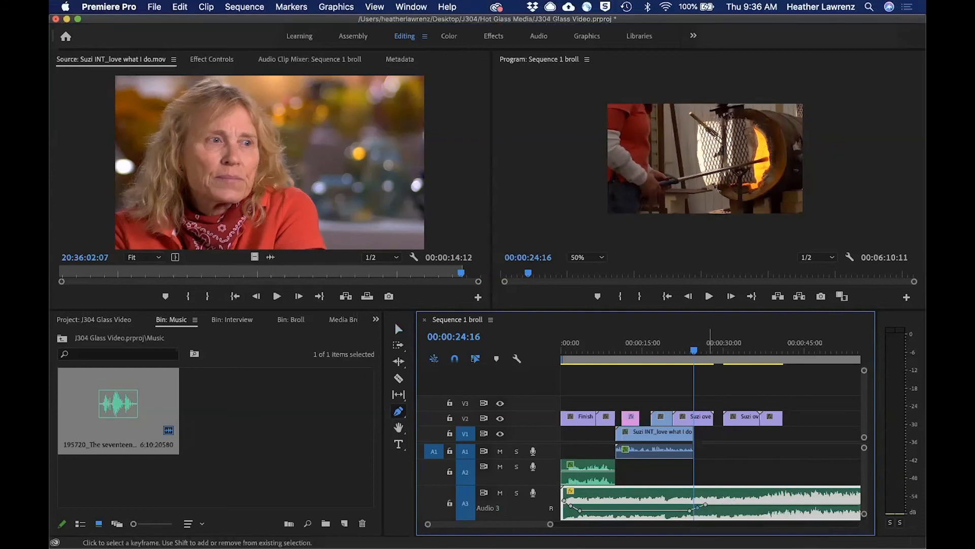
left_click_drag(705, 504, 705, 502)
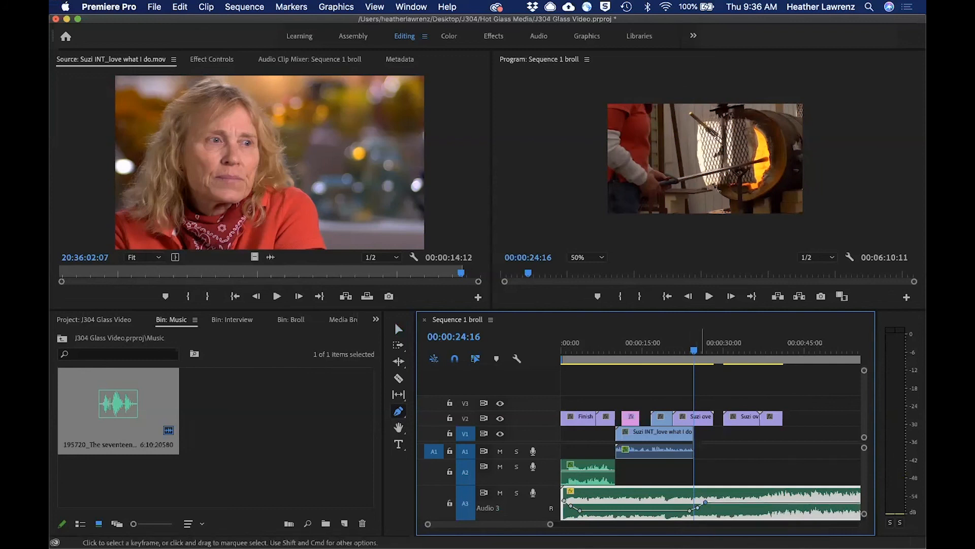
Play the sequence from the interview's end to 00:00:29:00 to check the music's rise, and return the playhead to 00:00:27:07.
left_click(691, 351)
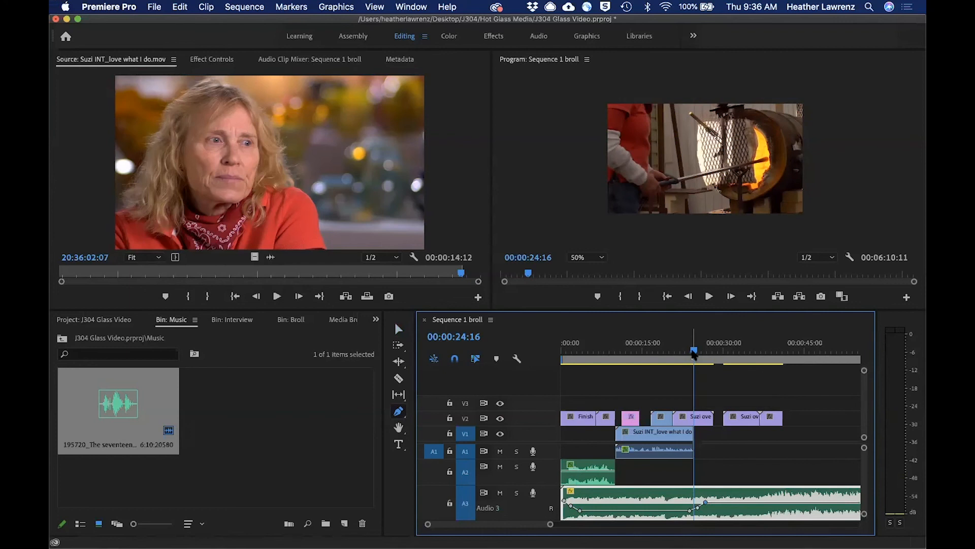
key("space")
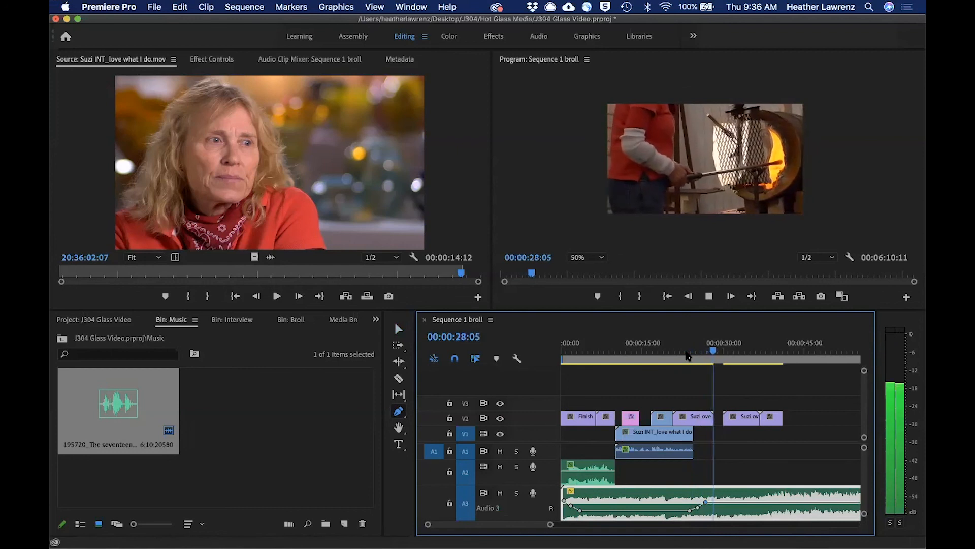
key("space")
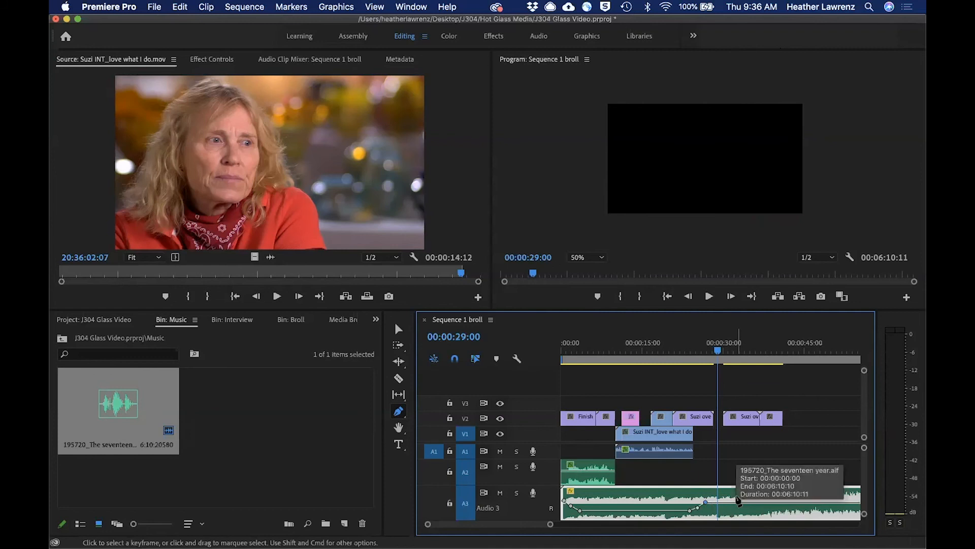
left_click_drag(717, 352, 708, 354)
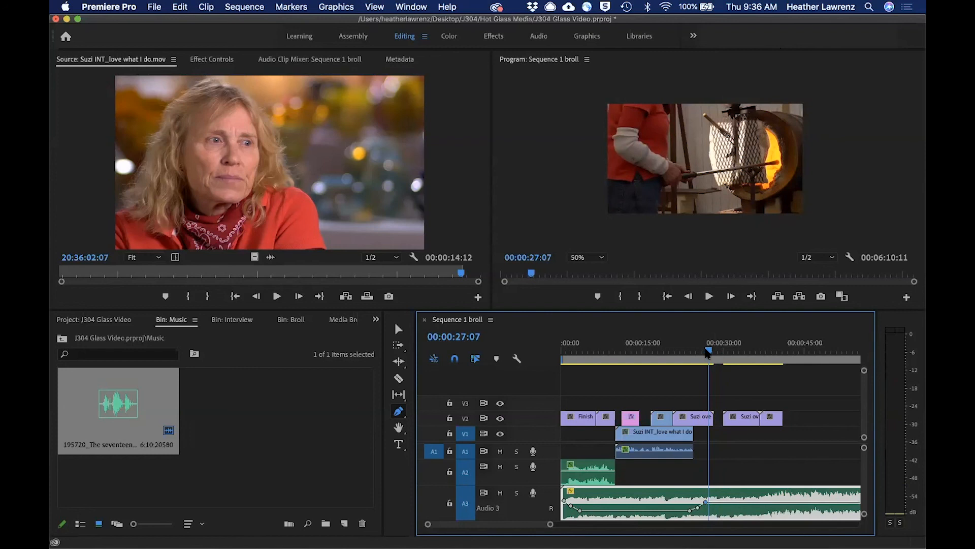
Increase the V2 track height so its clips show video thumbnails.
key("grave")
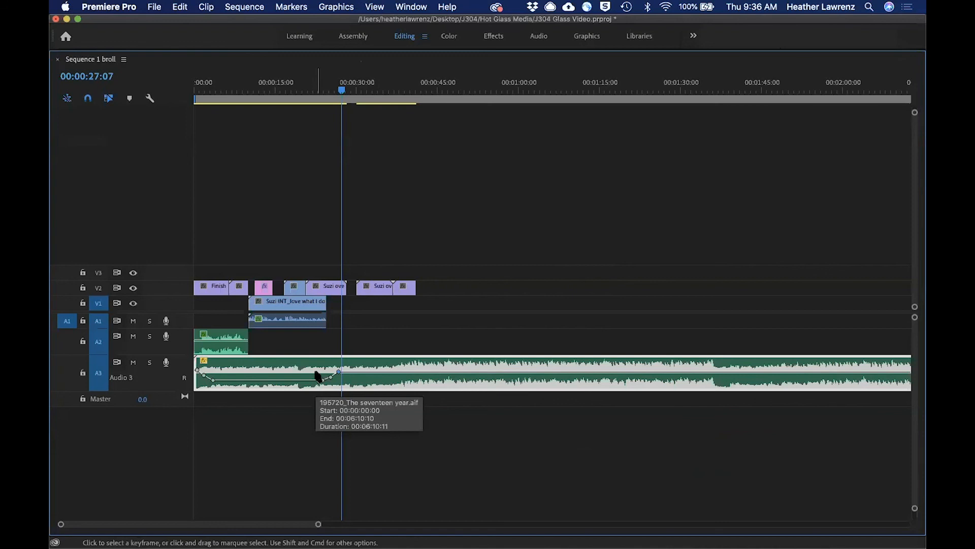
key("grave")
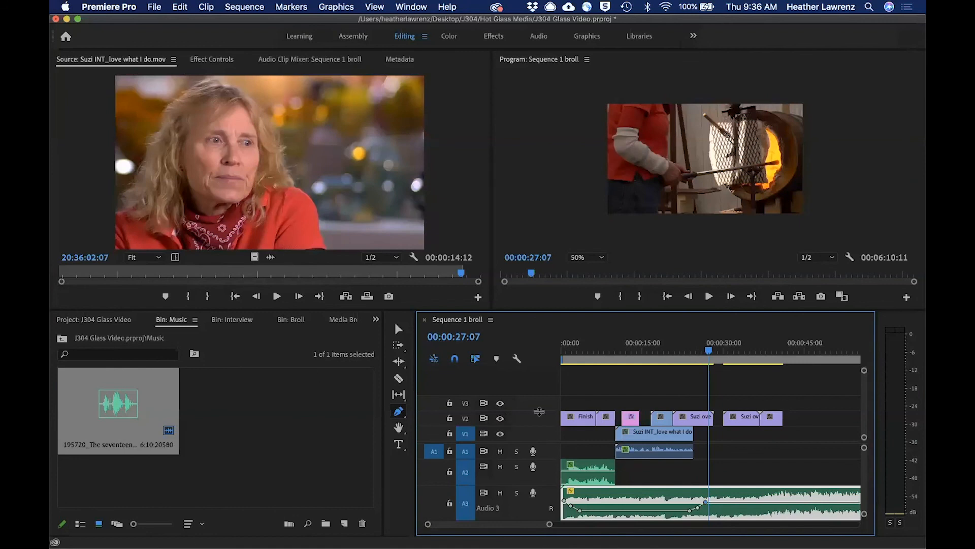
left_click_drag(539, 411, 539, 396)
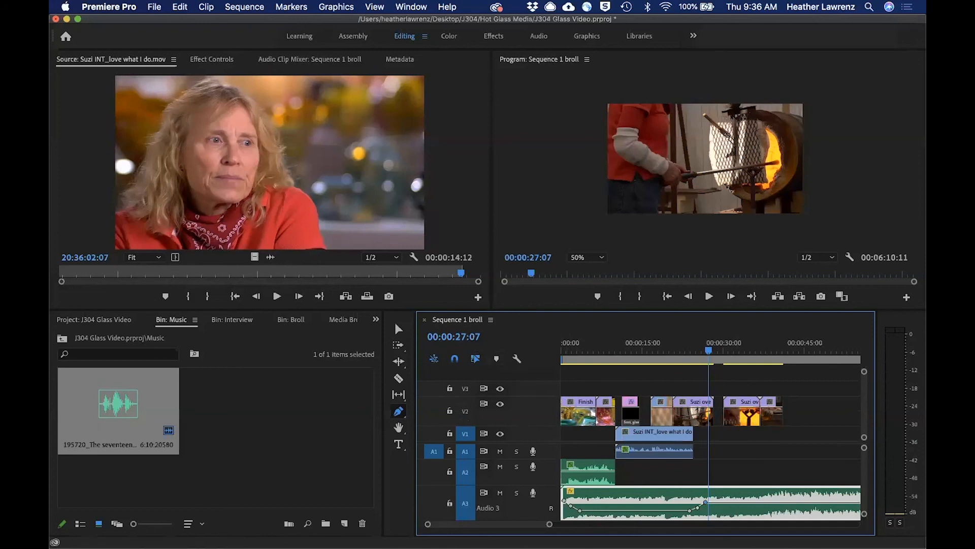
left_click(491, 320)
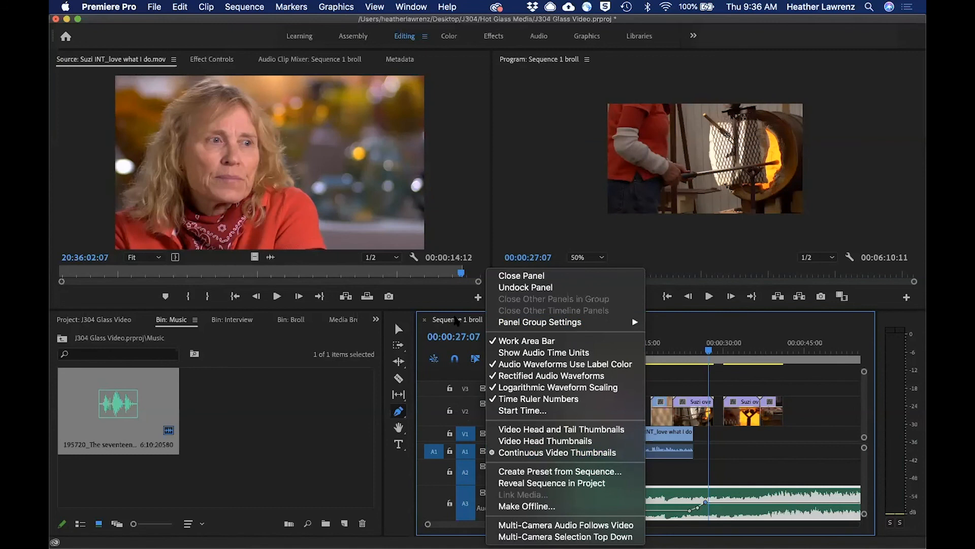
left_click(458, 323)
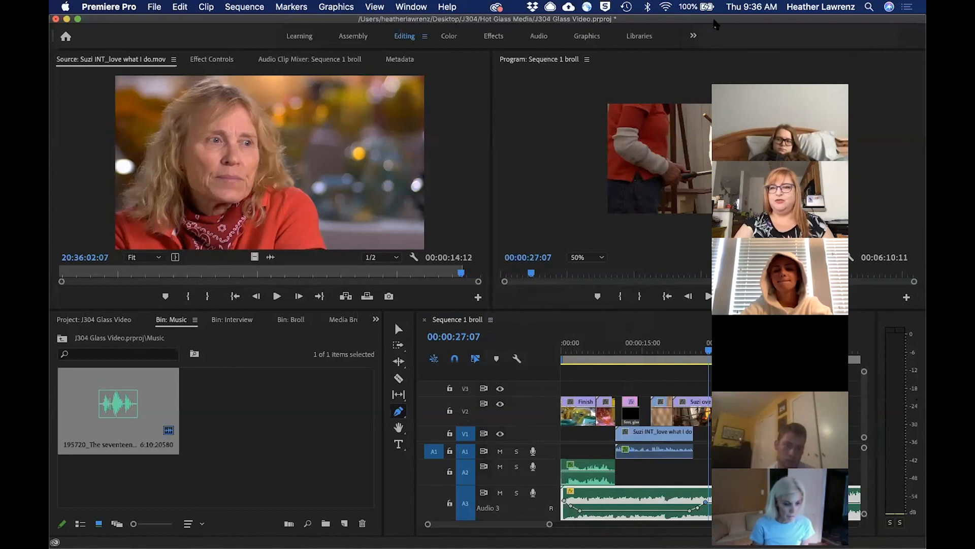
left_click(521, 324)
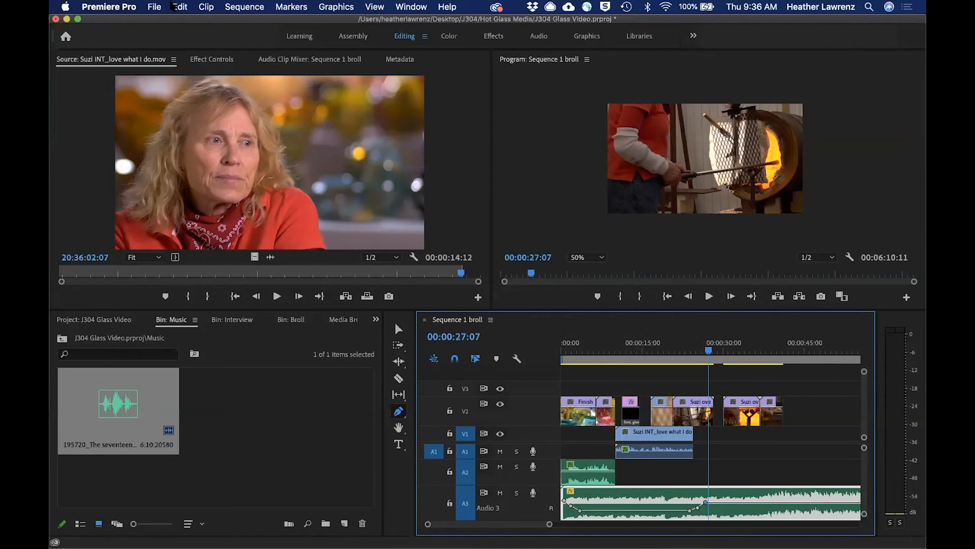
left_click(155, 6)
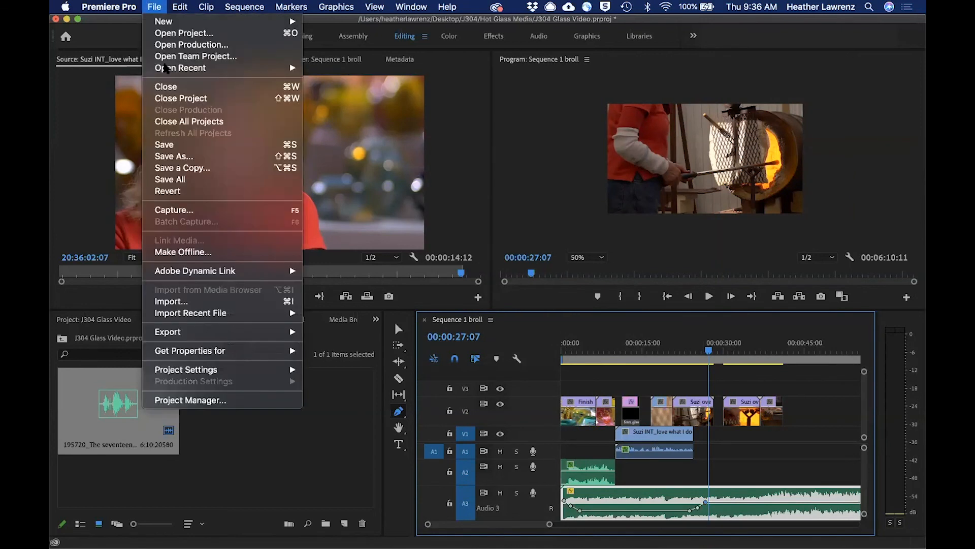
mouse_move(207, 333)
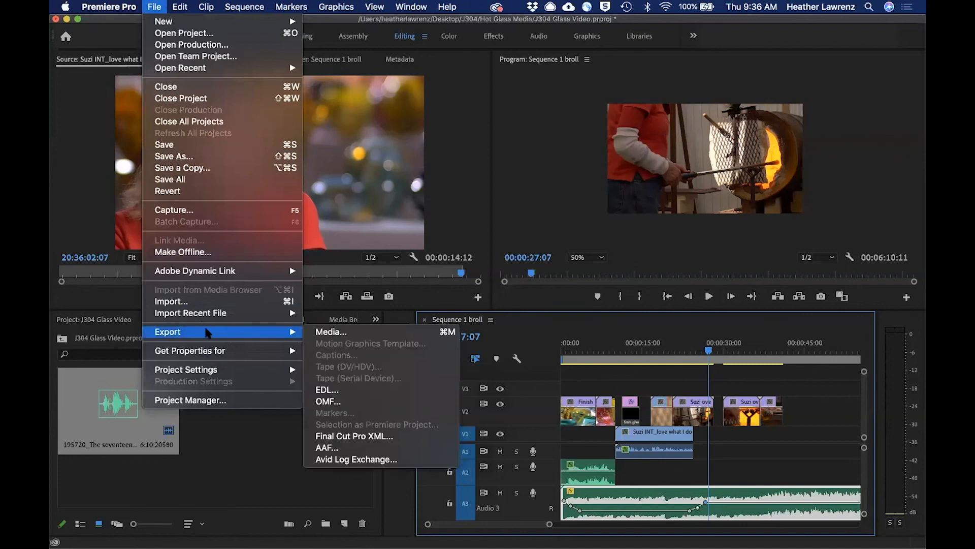
left_click(339, 331)
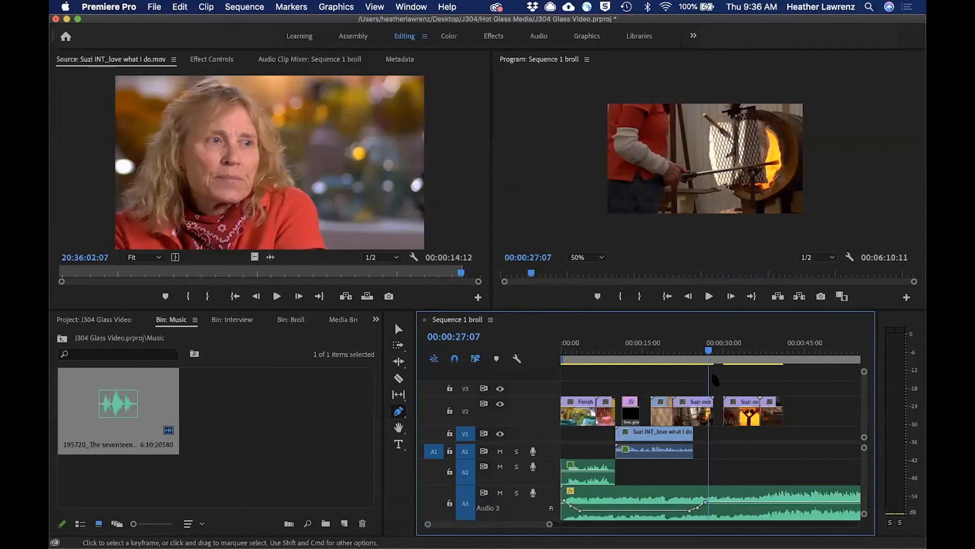
Cut the A3 music with the Razor tool at the last b-roll clip's end, 00:00:41:05, and delete the remainder.
left_click_drag(709, 354, 784, 367)
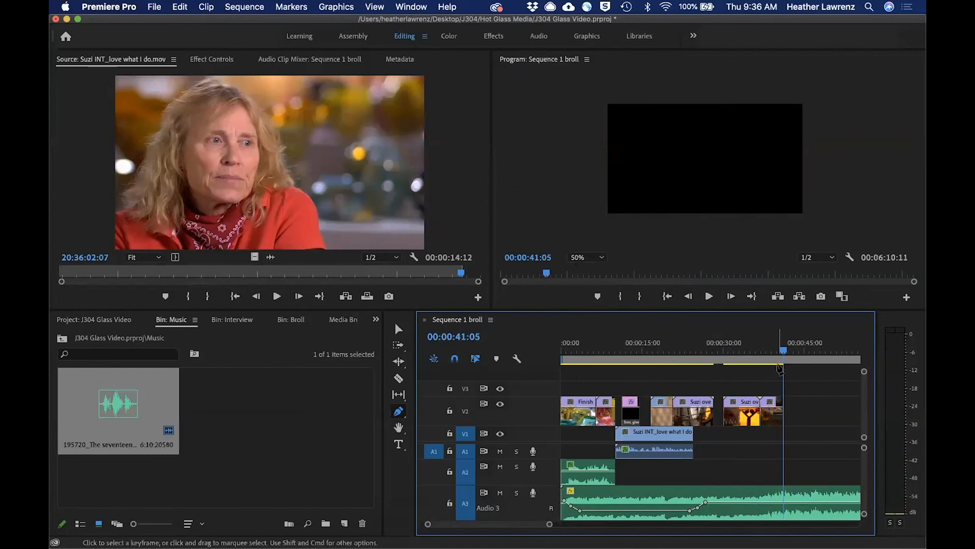
left_click(399, 378)
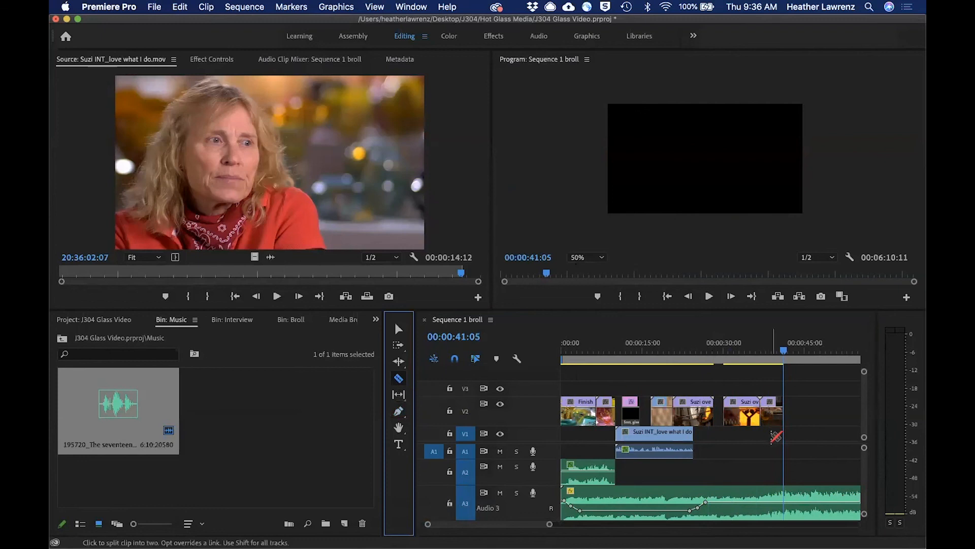
left_click(785, 491)
key("v")
left_click(812, 498)
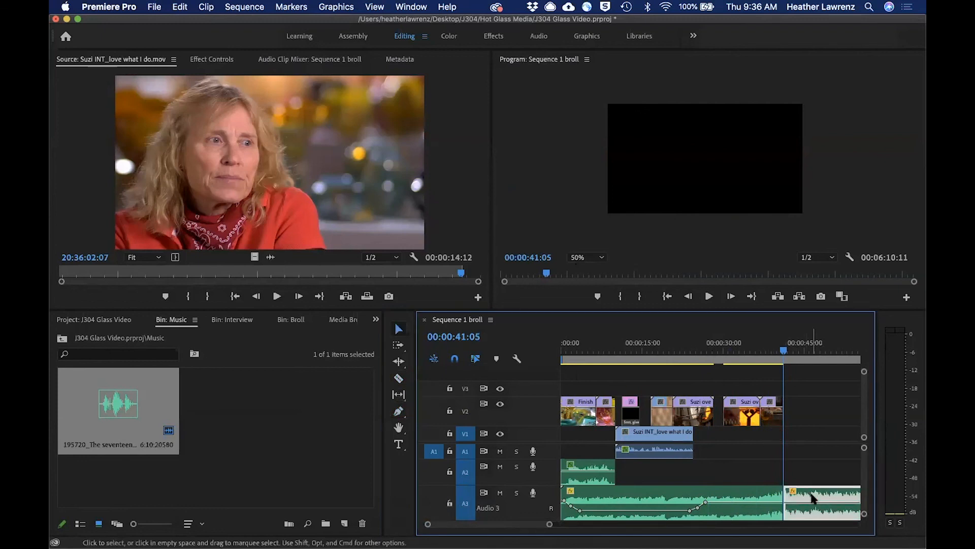
key("Delete")
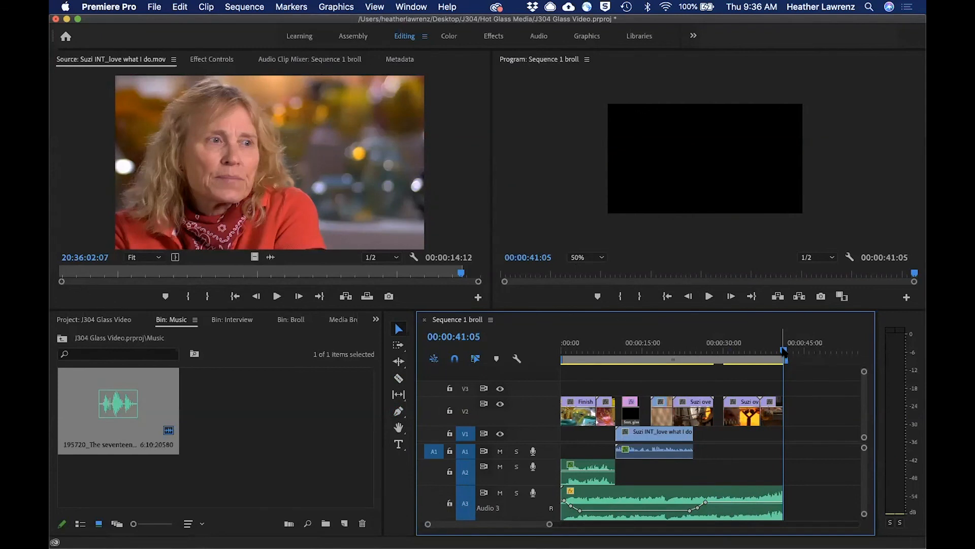
Open the media export settings for the sequence and keep H.264 as the format.
left_click(154, 7)
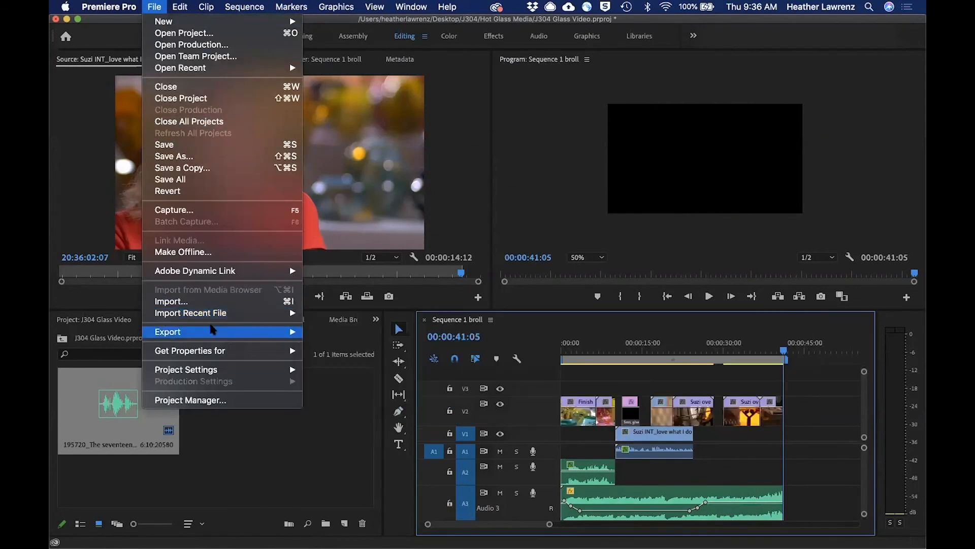
mouse_move(219, 331)
left_click(334, 333)
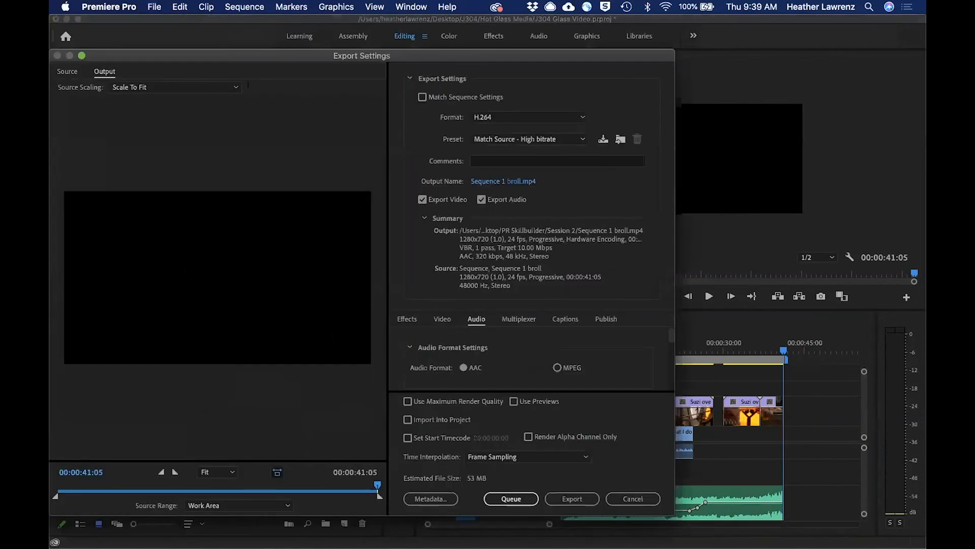
left_click_drag(262, 60, 324, 42)
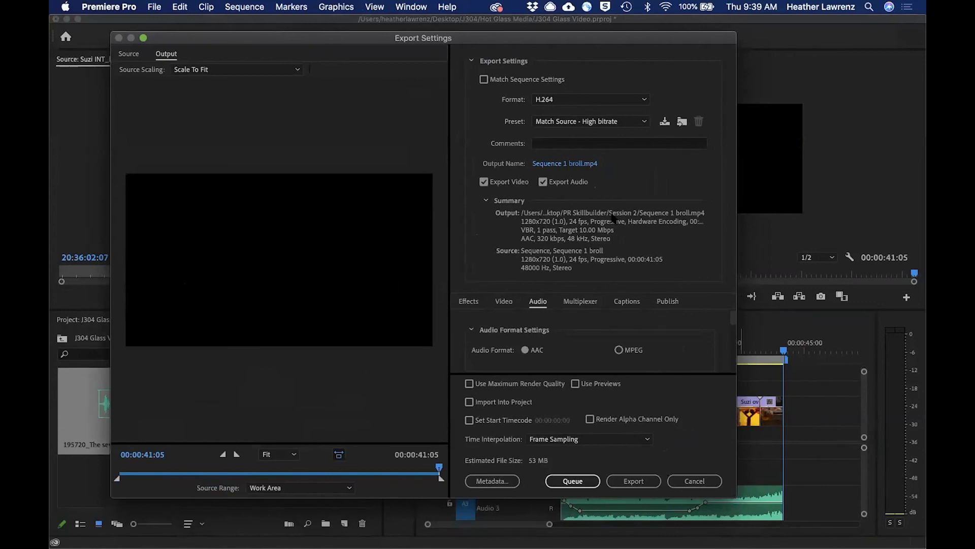
left_click(564, 99)
left_click(566, 100)
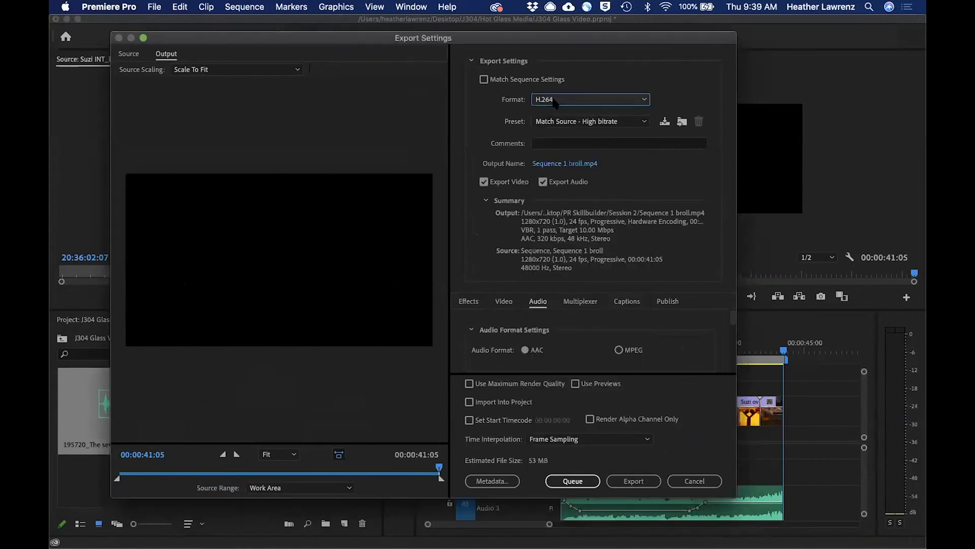
Set the export preset to YouTube 1080p Full HD.
left_click(553, 124)
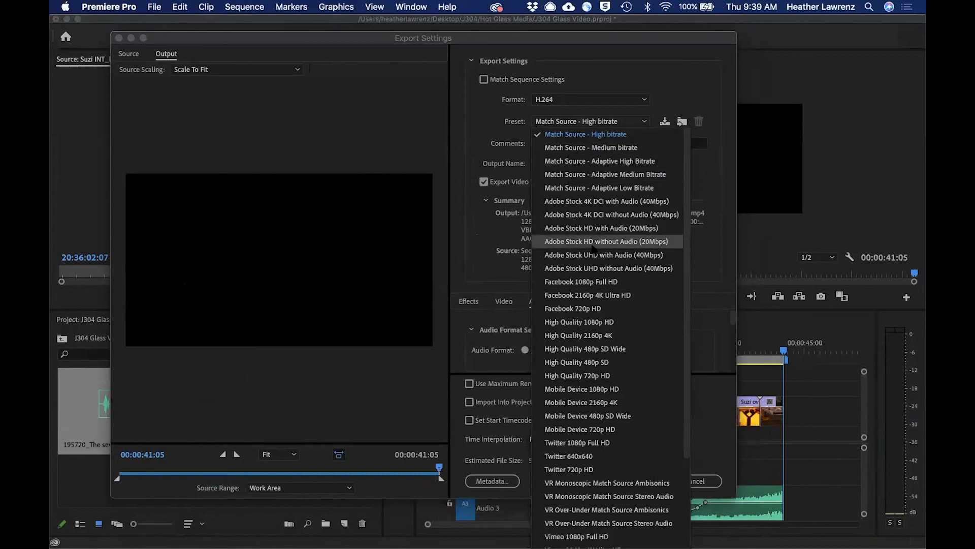
scroll(592, 248, "down", 5)
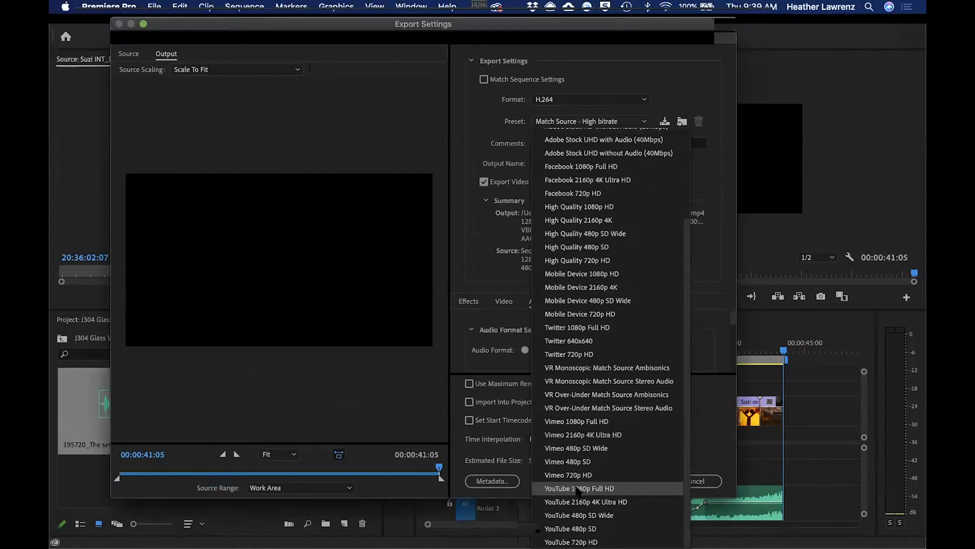
left_click(577, 489)
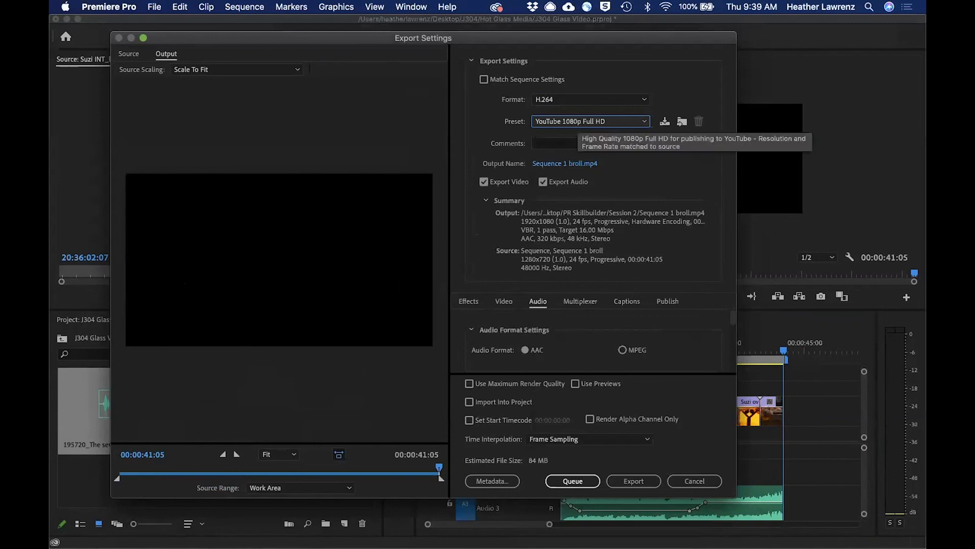
left_click(607, 122)
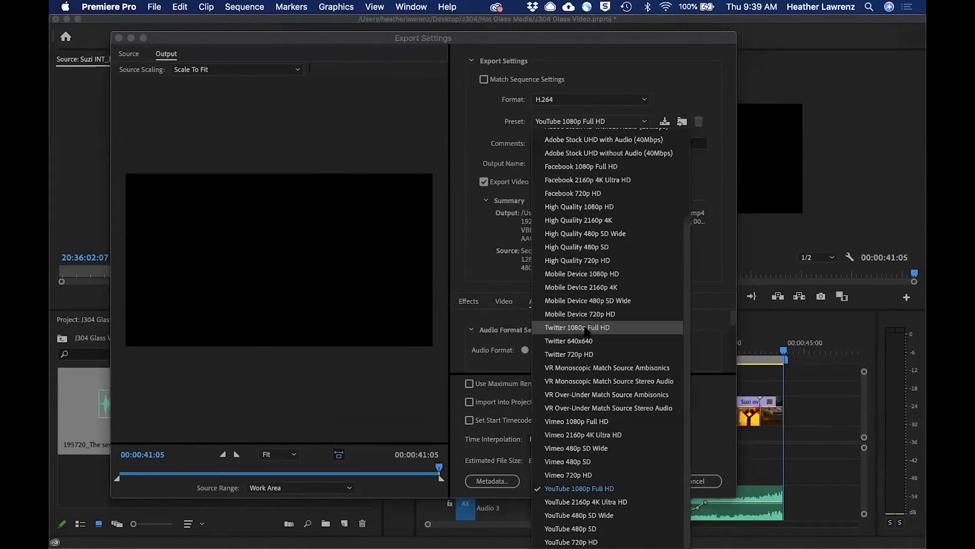
left_click(701, 169)
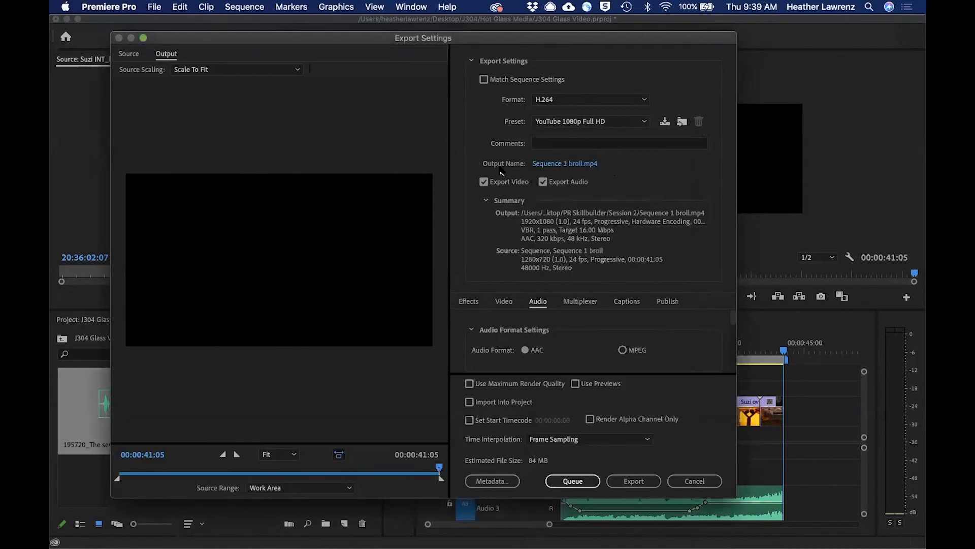
Set the export's output name to "suzi final" and save it in the Hot Glass Media folder inside J304.
left_click(553, 165)
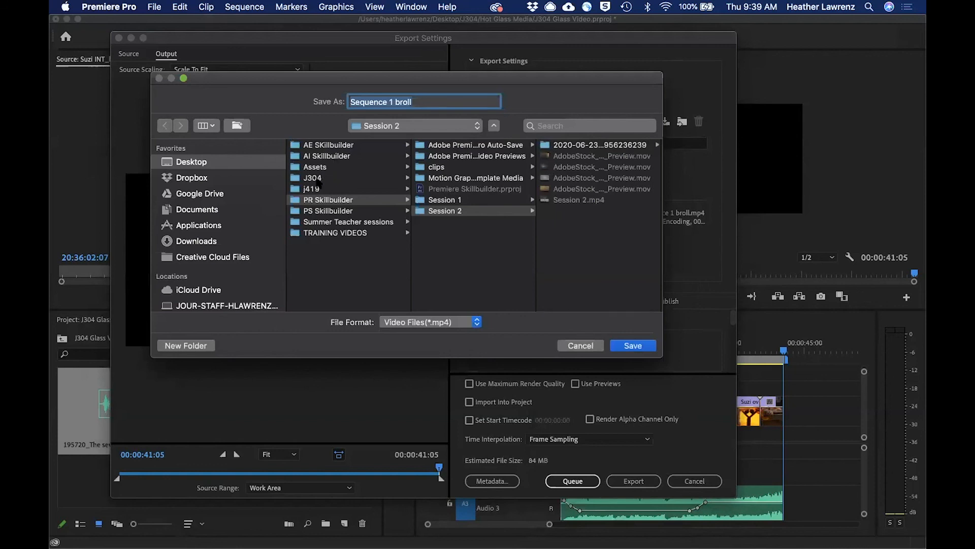
left_click(312, 178)
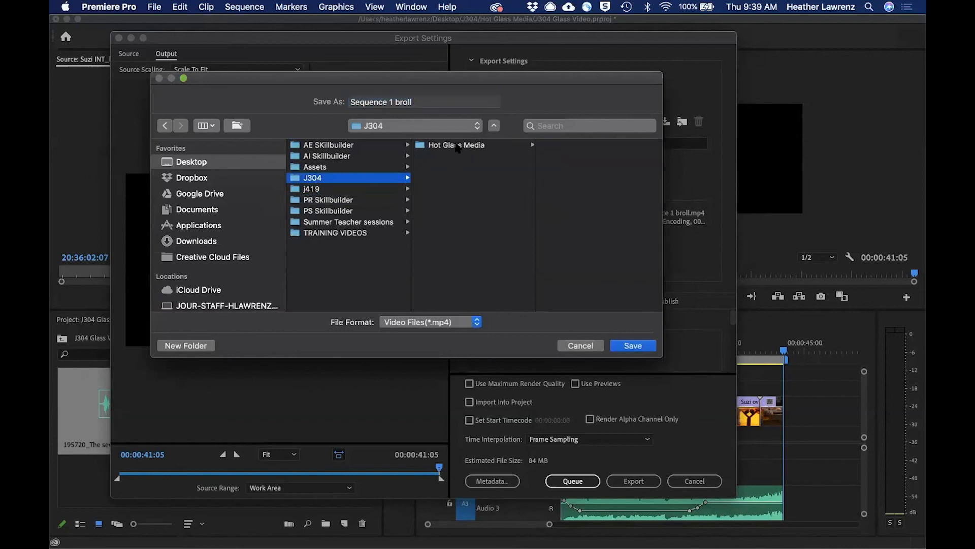
left_click(457, 147)
double_click(438, 98)
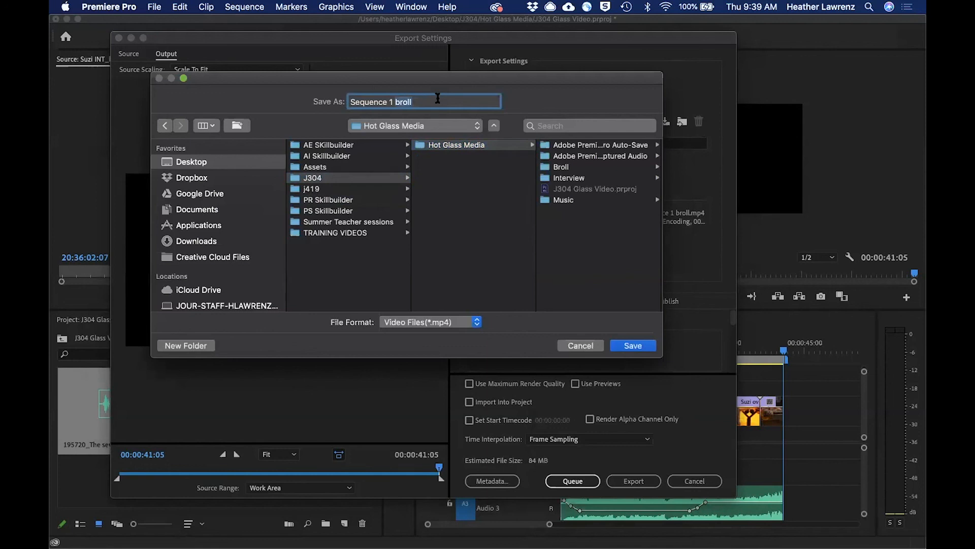
key("super+a")
type("suzi final")
left_click(638, 343)
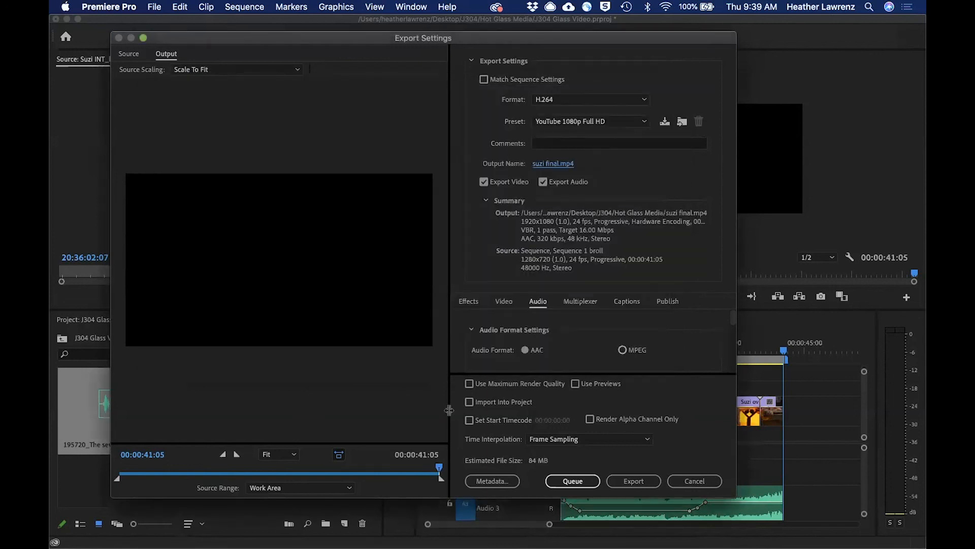
Set the export's source range to Entire Sequence and export the video.
left_click(331, 486)
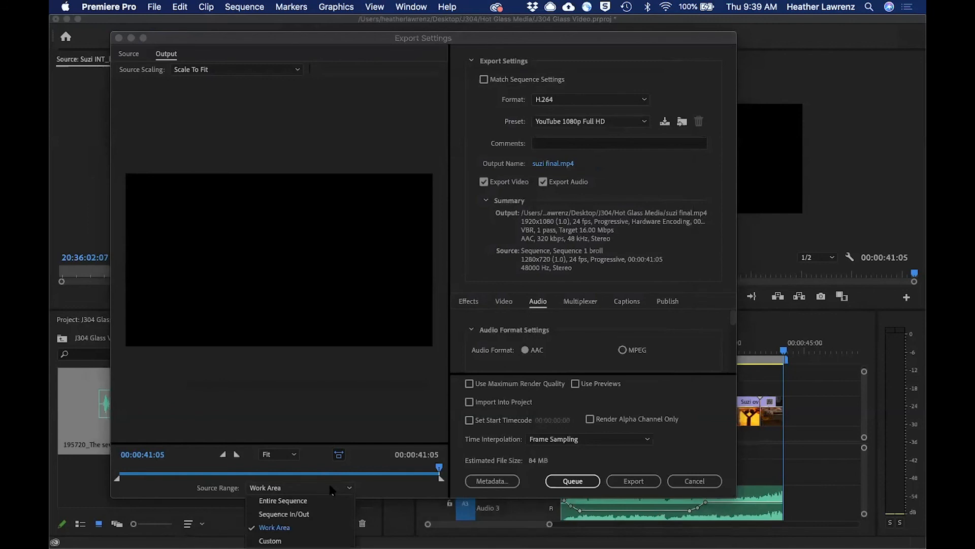
left_click(293, 502)
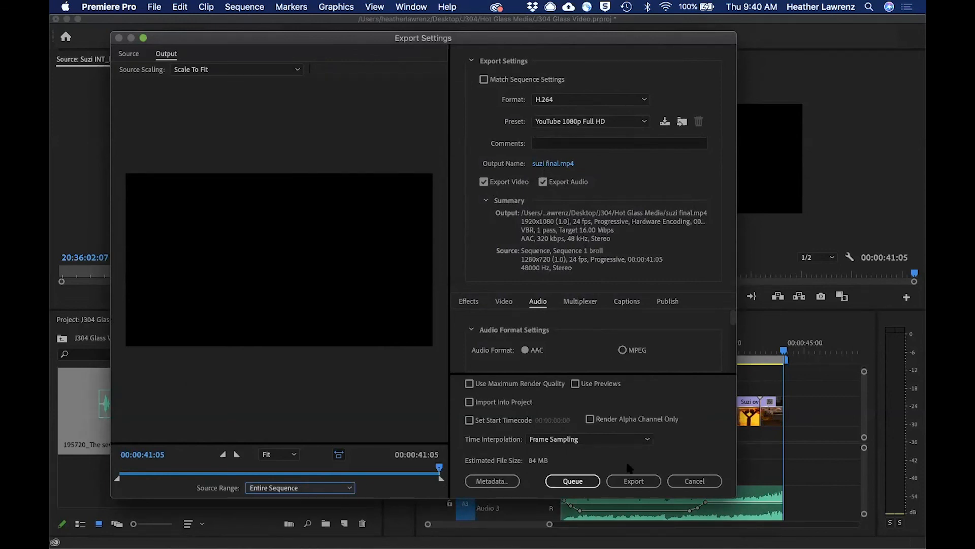
left_click(633, 481)
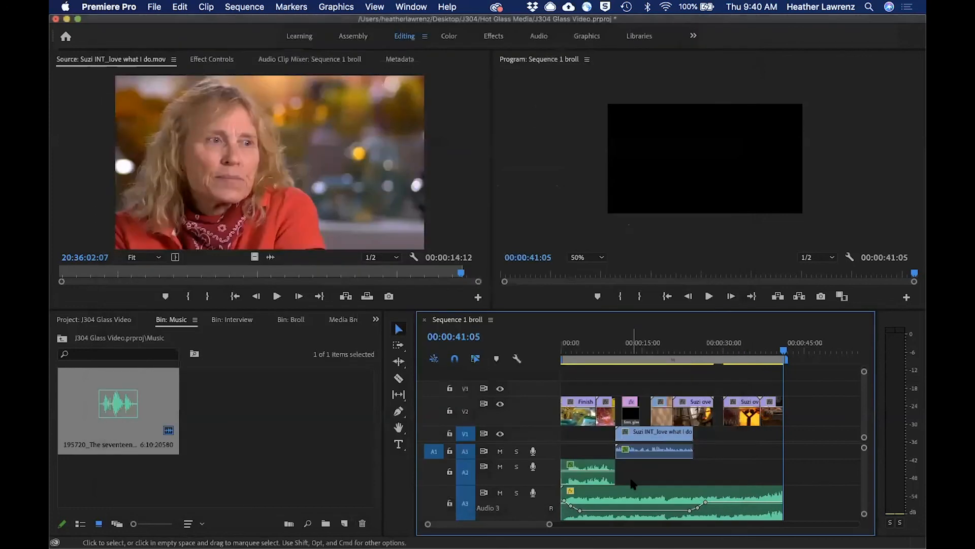
Switch to Finder and preview the exported suzi final.mp4 in the Hot Glass Media folder, closing the preview when done.
mouse_move(240, 533)
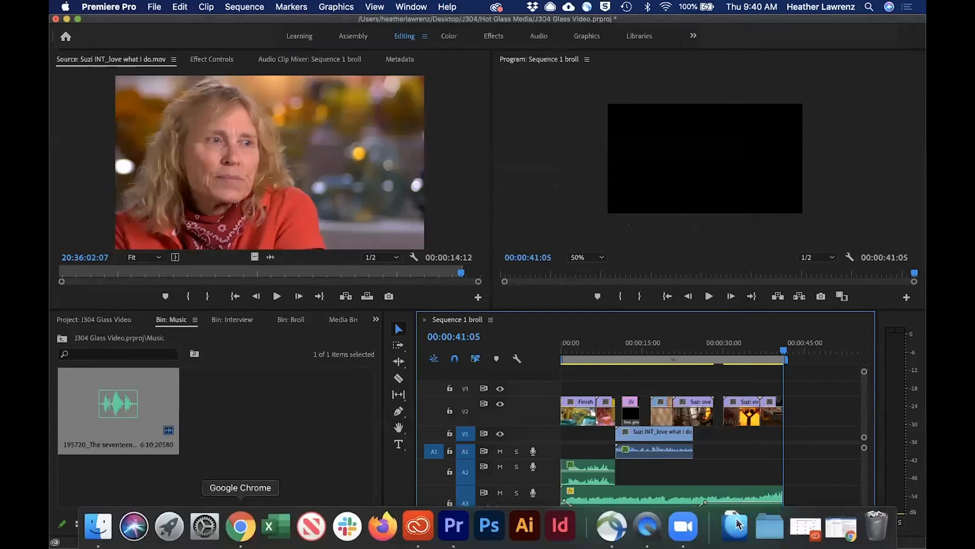
left_click(98, 527)
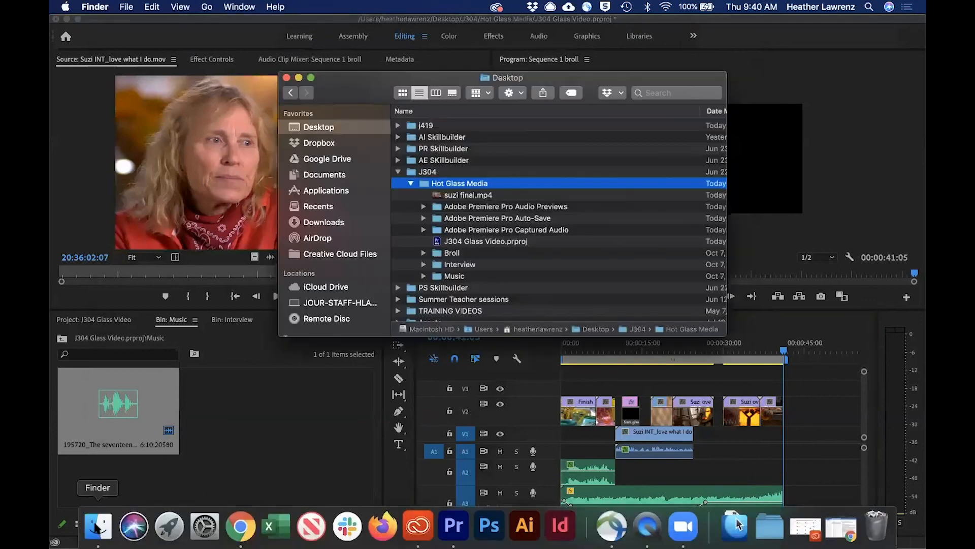
left_click(480, 197)
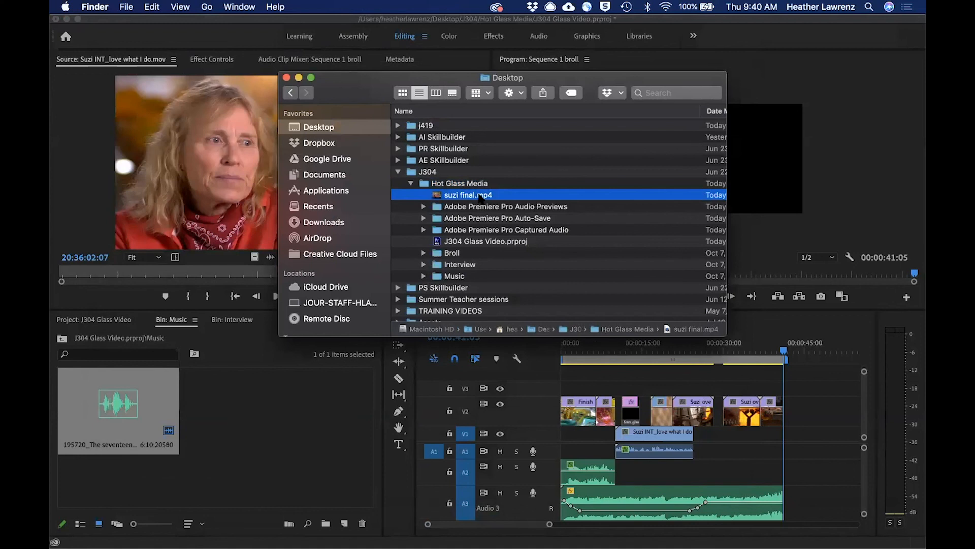
key("space")
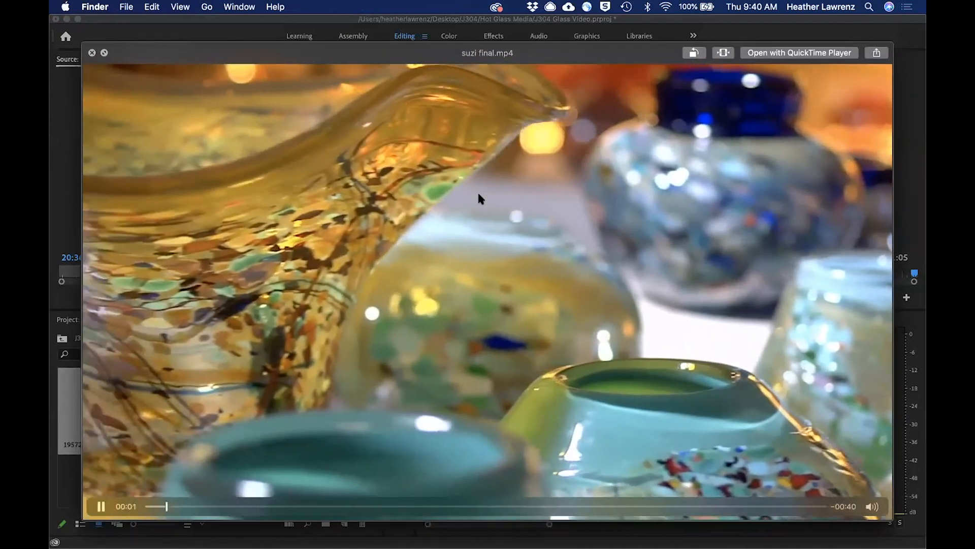
key("space")
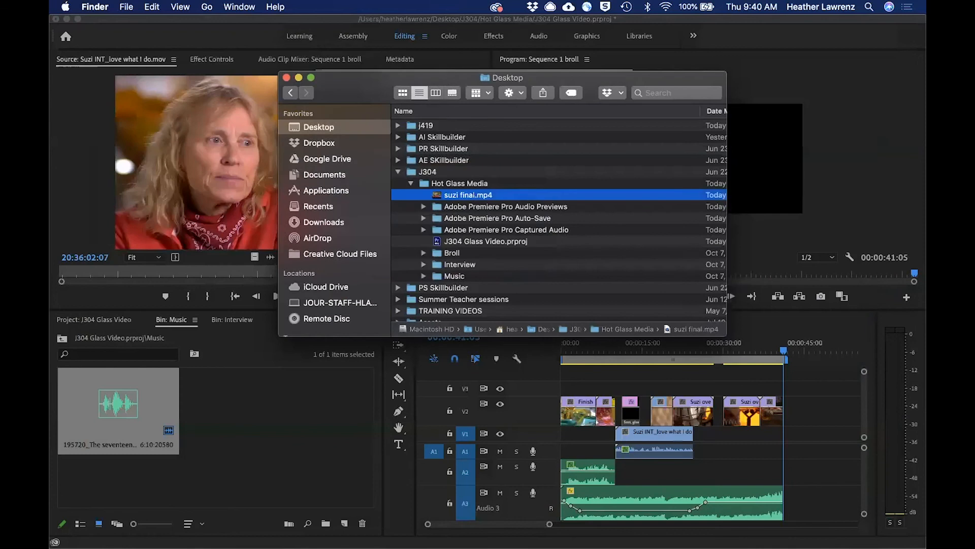